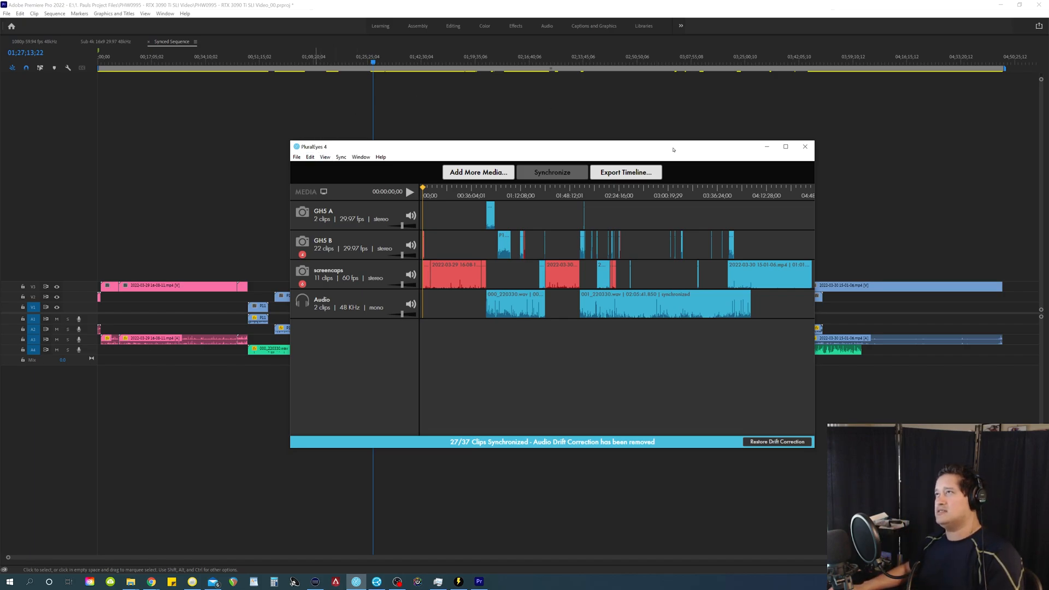
Step: Minimize PluralEyes, check the exported Sync.xml file in the project folder, and return to the Synced Sequence timeline
{"action": "left_click", "coordinate": [767, 146]}
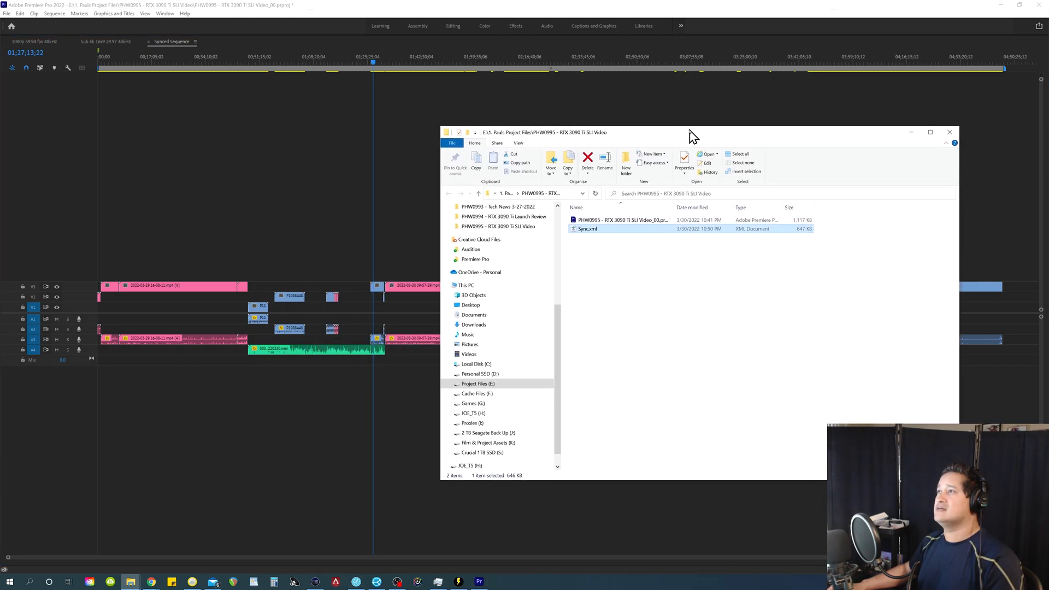
{"action": "left_click", "coordinate": [584, 231]}
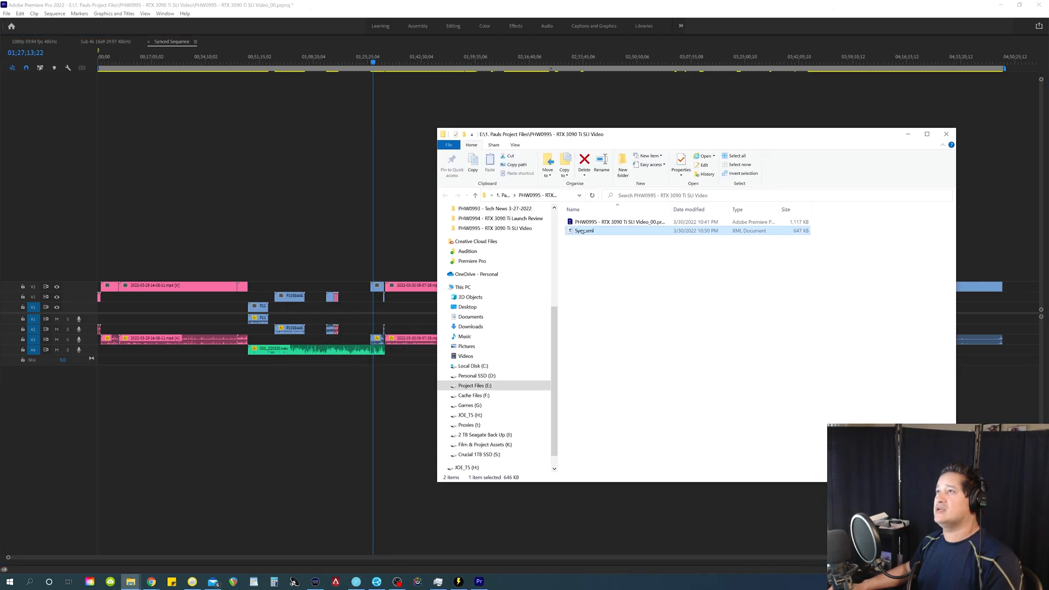
{"action": "left_click_drag", "start_coordinate": [613, 137], "coordinate": [1048, 363]}
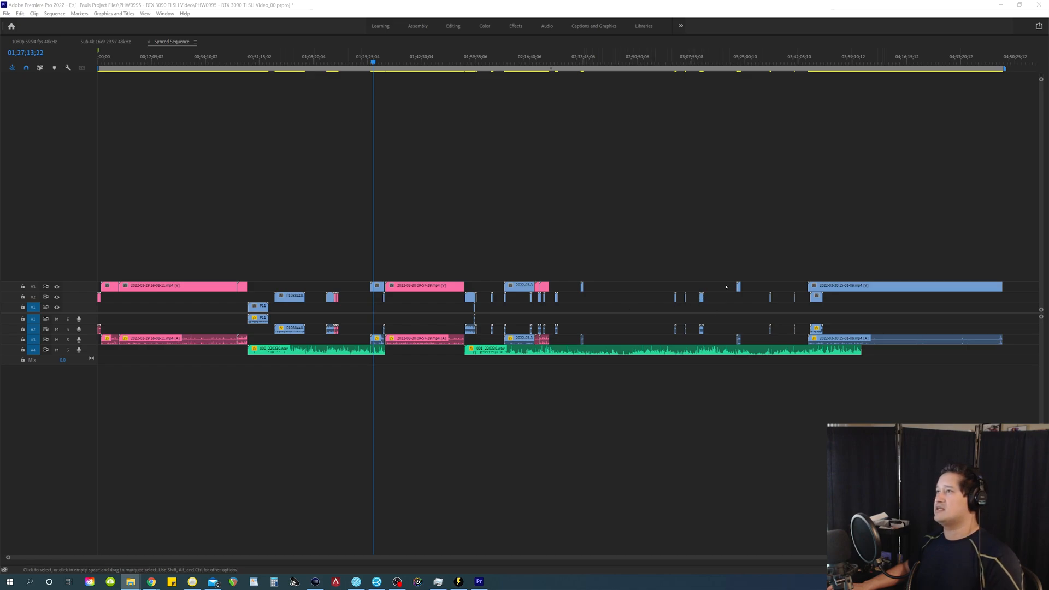
{"action": "left_click", "coordinate": [418, 250]}
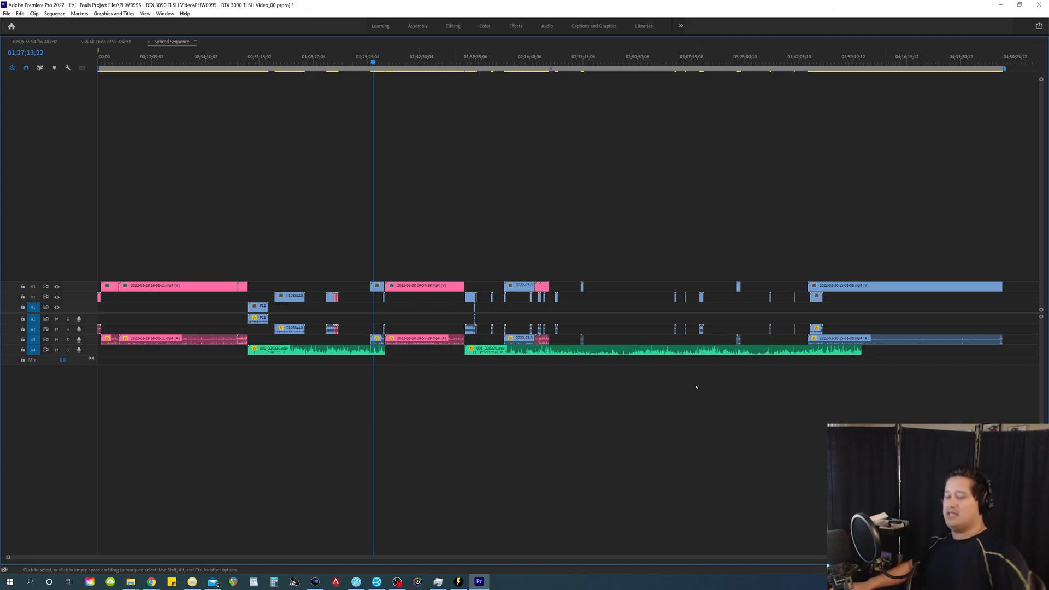
Step: Move the first short isolated screen-capture clip's video down to V1 and its audio up to A1
{"action": "left_click_drag", "start_coordinate": [433, 168], "coordinate": [289, 282]}
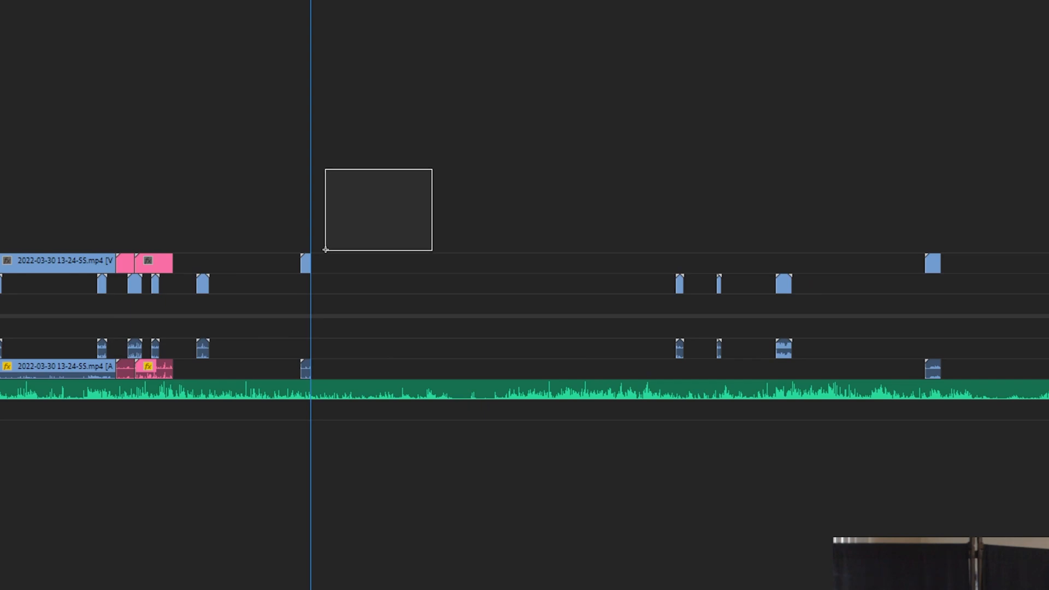
{"action": "key", "text": "alt+Down"}
{"action": "left_click_drag", "start_coordinate": [380, 318], "coordinate": [276, 368]}
{"action": "key", "text": "alt+Up"}
Step: Move the remaining short clips before the final screen recording down to V1, with their audio up on A1
{"action": "scroll", "coordinate": [381, 458], "scroll_direction": "down", "scroll_amount": 2}
{"action": "left_click_drag", "start_coordinate": [464, 232], "coordinate": [686, 256]}
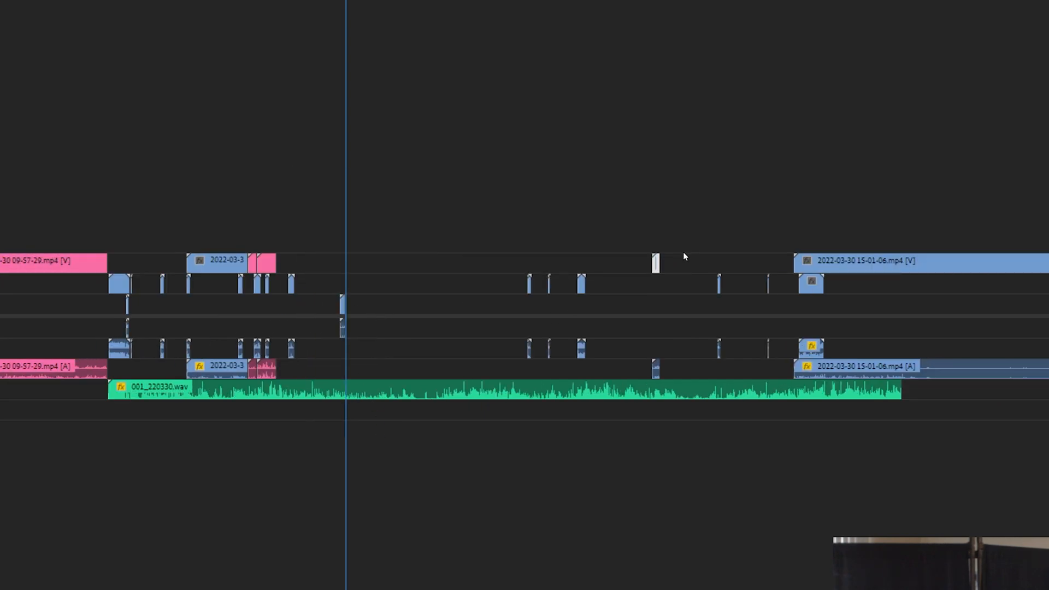
{"action": "left_click_drag", "start_coordinate": [471, 238], "coordinate": [771, 290]}
{"action": "key", "text": "alt+Down"}
{"action": "left_click_drag", "start_coordinate": [480, 335], "coordinate": [675, 377]}
{"action": "key", "text": "alt+Up"}
{"action": "key", "text": "alt+Up"}
{"action": "key", "text": "alt+Up"}
{"action": "left_click_drag", "start_coordinate": [785, 178], "coordinate": [844, 284]}
{"action": "key", "text": "alt+Down"}
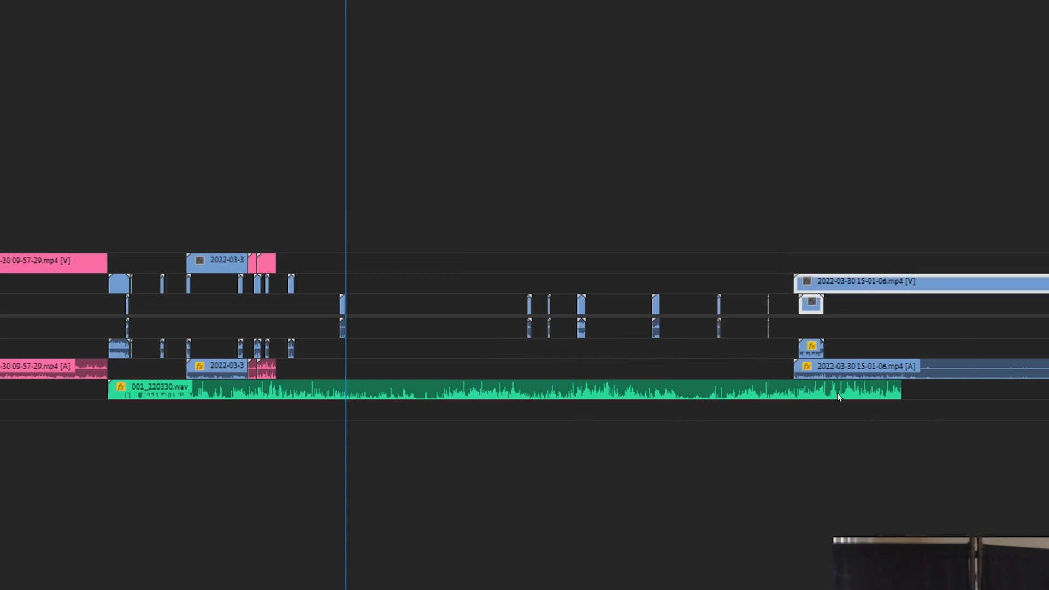
{"action": "left_click_drag", "start_coordinate": [788, 329], "coordinate": [824, 372]}
{"action": "key", "text": "alt+Up"}
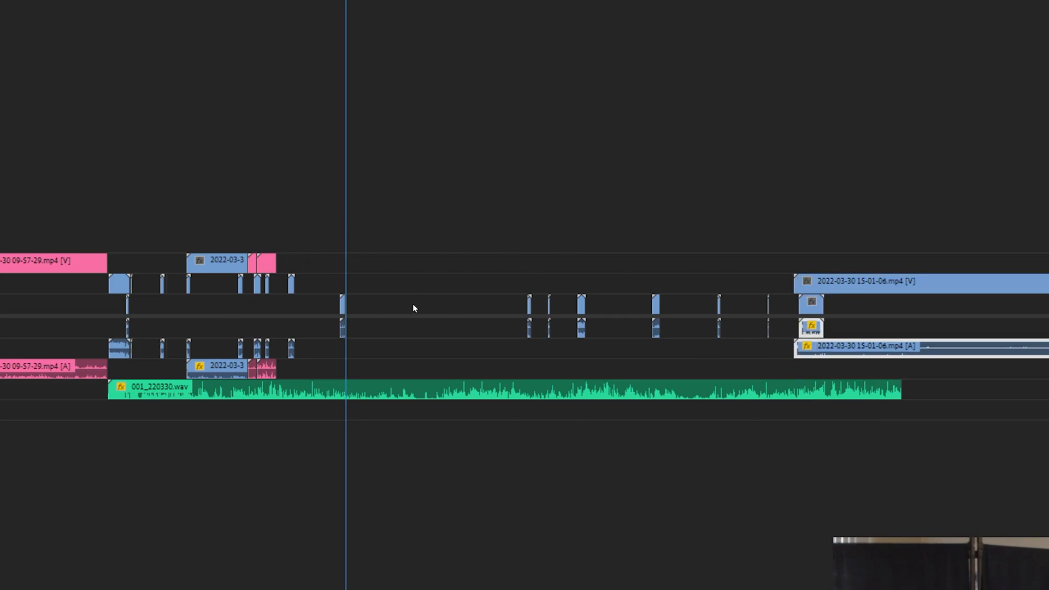
Step: Cut the long 001_220330.wav at the edges of two neighbouring clips and ripple-delete the empty section between them
{"action": "left_click", "coordinate": [394, 463]}
{"action": "key", "text": "ctrl+k"}
{"action": "key", "text": "Down"}
{"action": "key", "text": "ctrl+k"}
{"action": "left_click_drag", "start_coordinate": [432, 258], "coordinate": [441, 456]}
{"action": "key", "text": "shift+Delete"}
{"action": "key", "text": "equal"}
{"action": "key", "text": "equal"}
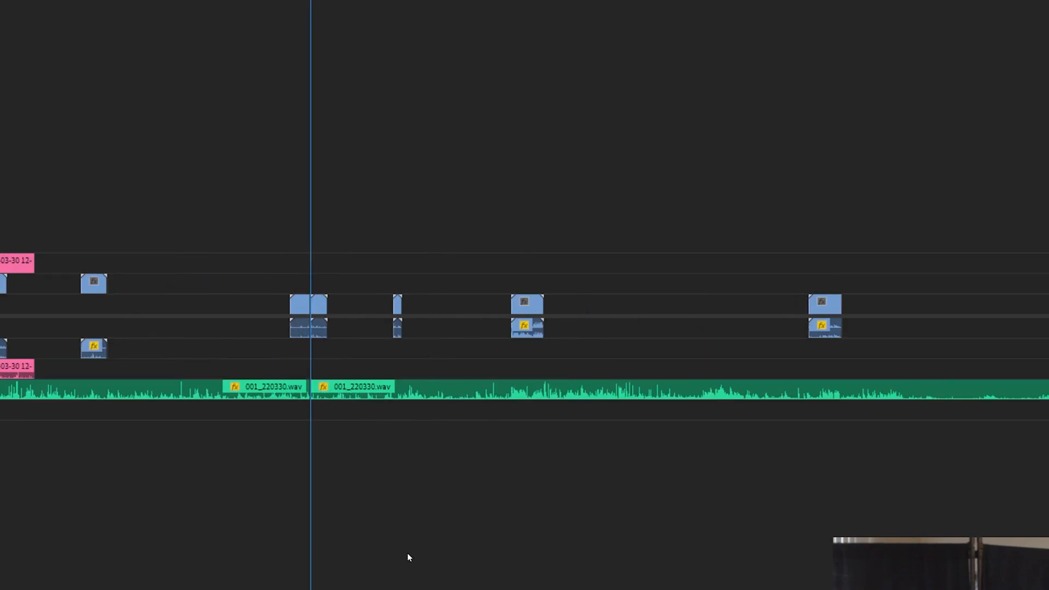
{"action": "key", "text": "backslash"}
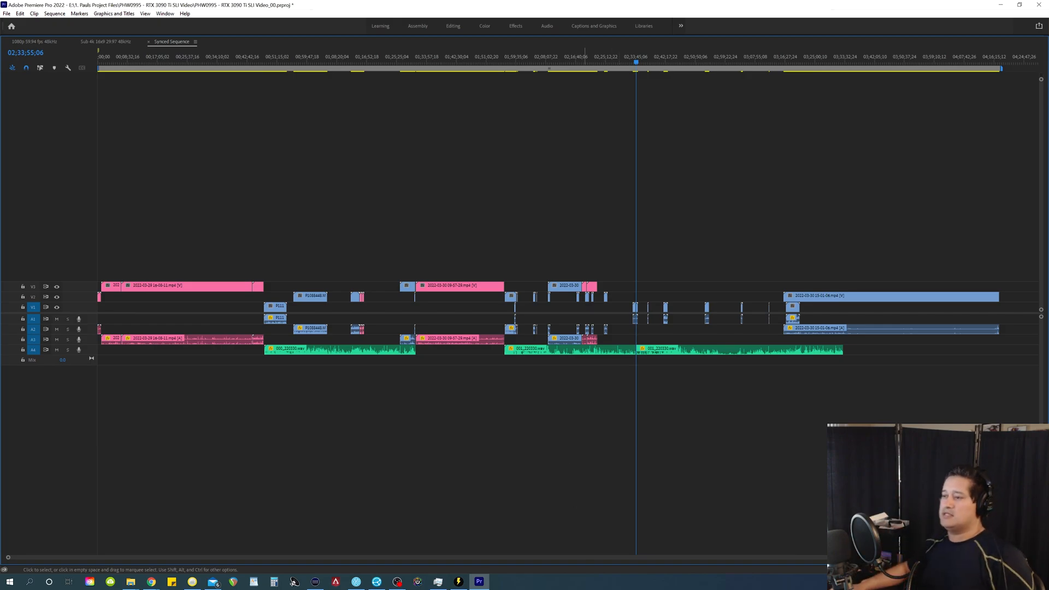
Step: Maximize the timeline, fit the whole sequence, and try extending the last green audio clip past the end of the video
{"action": "left_click", "coordinate": [458, 582]}
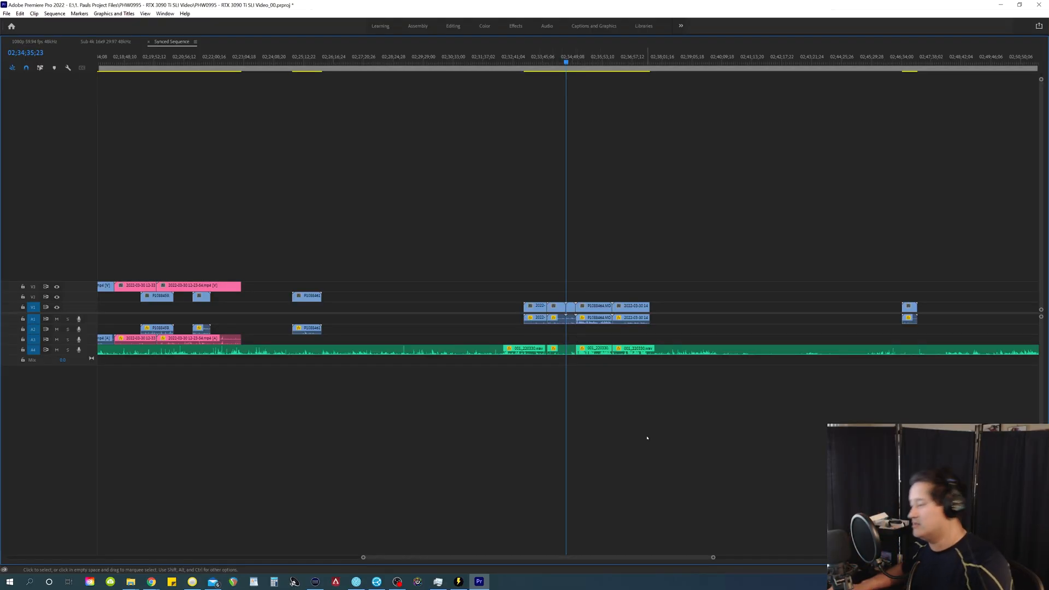
{"action": "key", "text": "backslash"}
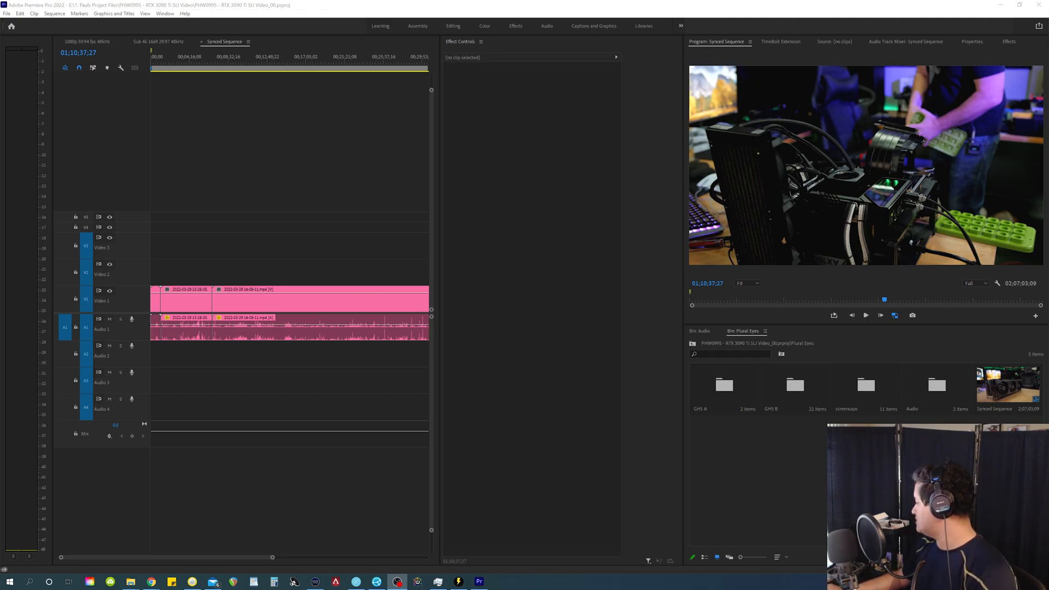
{"action": "key", "text": "grave"}
{"action": "key", "text": "backslash"}
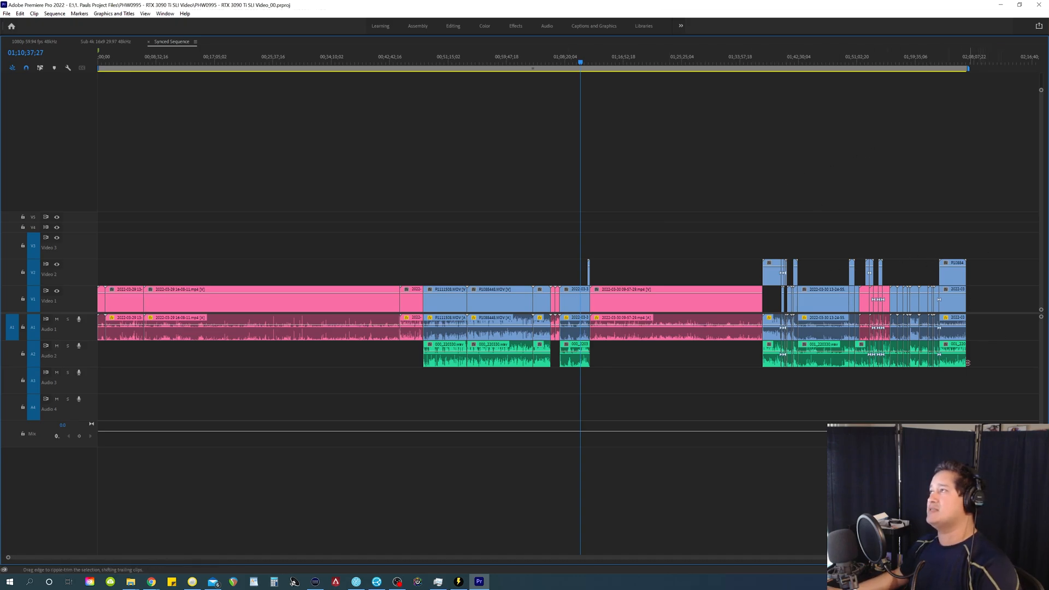
{"action": "left_click_drag", "start_coordinate": [972, 361], "coordinate": [998, 362]}
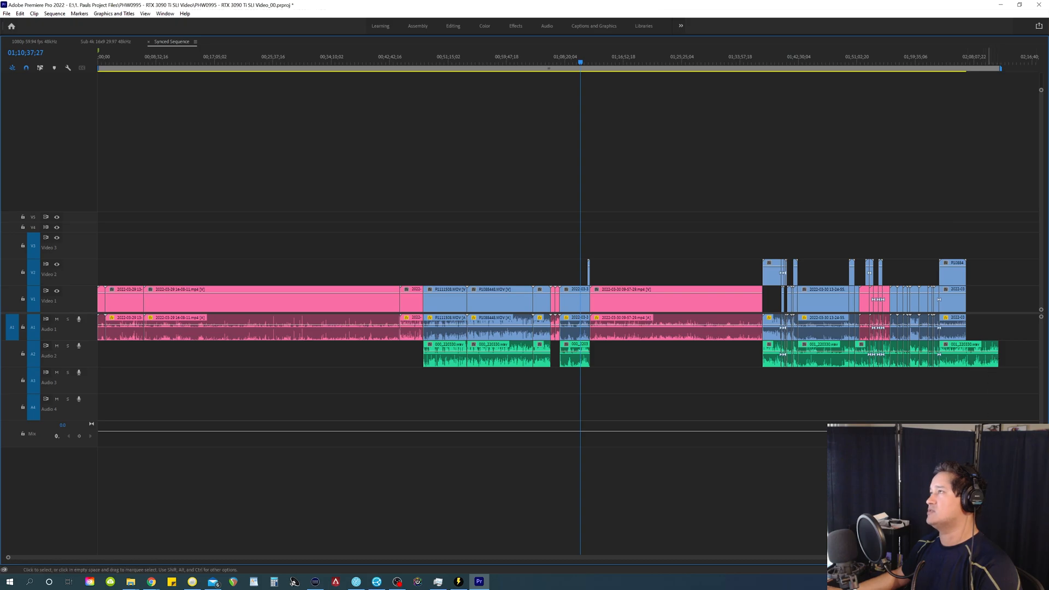
{"action": "key", "text": "ctrl+z"}
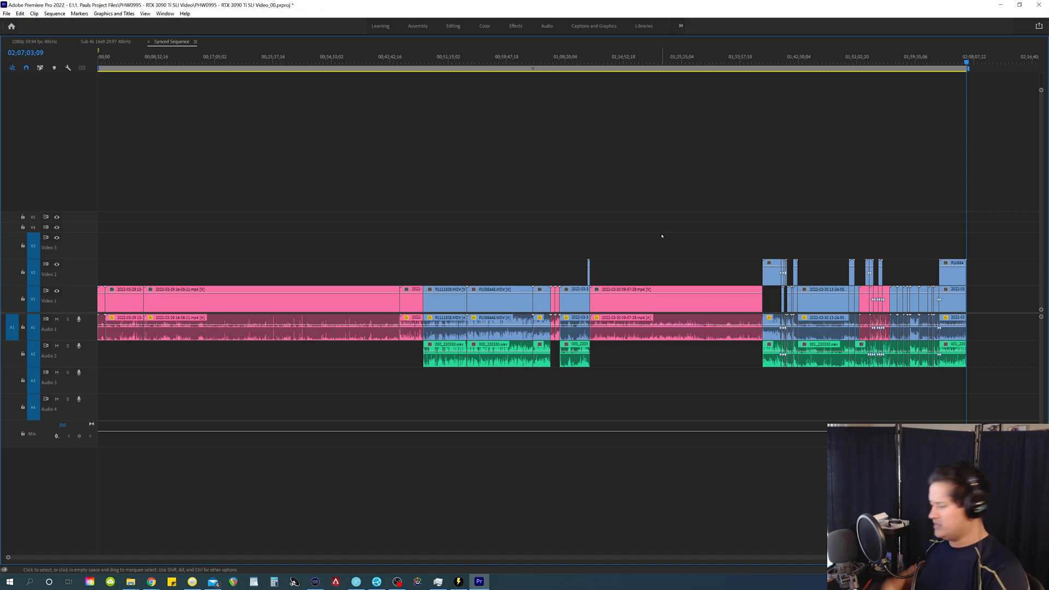
Step: Restore the panel layout and delete the pink clips at the start of the sequence, including their audio
{"action": "key", "text": "grave"}
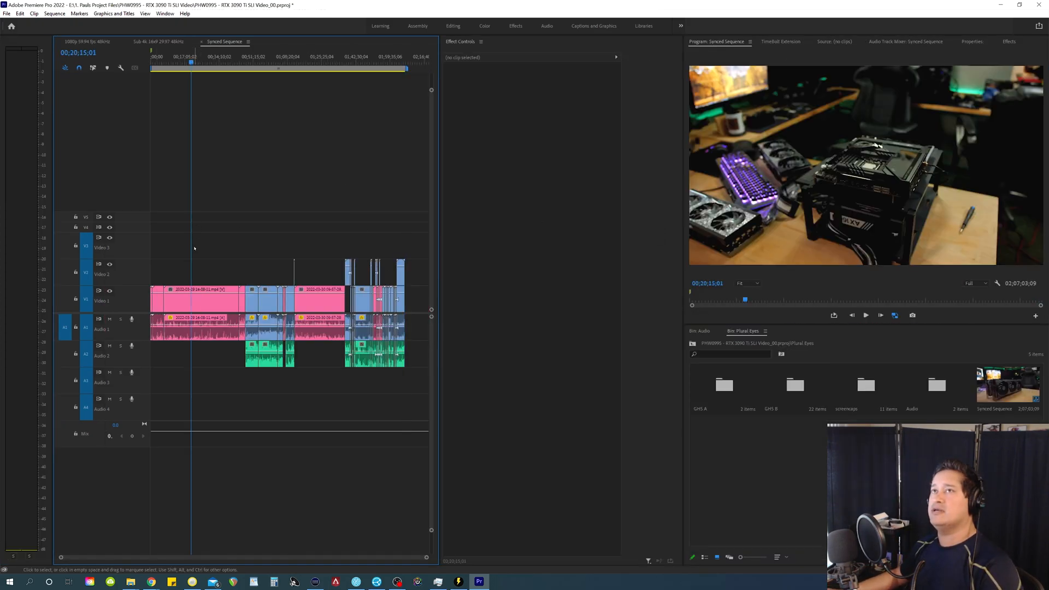
{"action": "mouse_move", "coordinate": [194, 249]}
{"action": "left_mouse_down"}
{"action": "mouse_move", "coordinate": [229, 252]}
{"action": "mouse_move", "coordinate": [192, 259]}
{"action": "left_mouse_up"}
{"action": "key", "text": "equal"}
{"action": "key", "text": "minus"}
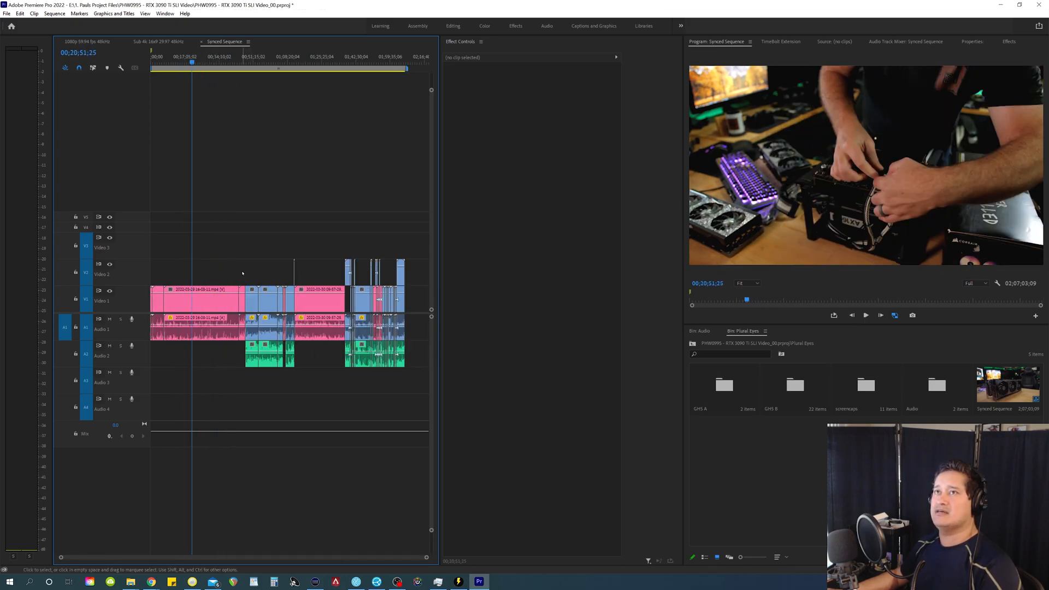
{"action": "left_click_drag", "start_coordinate": [236, 274], "coordinate": [150, 371]}
{"action": "key", "text": "Delete"}
{"action": "right_click", "coordinate": [300, 259]}
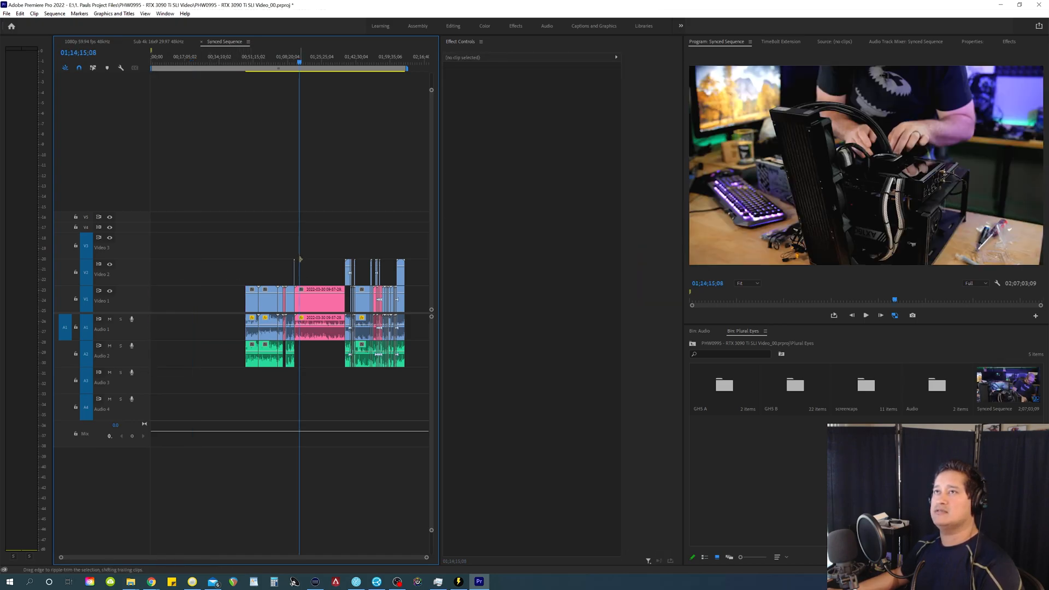
{"action": "mouse_move", "coordinate": [298, 258]}
{"action": "left_mouse_down"}
{"action": "mouse_move", "coordinate": [323, 257]}
{"action": "mouse_move", "coordinate": [317, 264]}
{"action": "left_mouse_up"}
{"action": "left_click", "coordinate": [317, 298]}
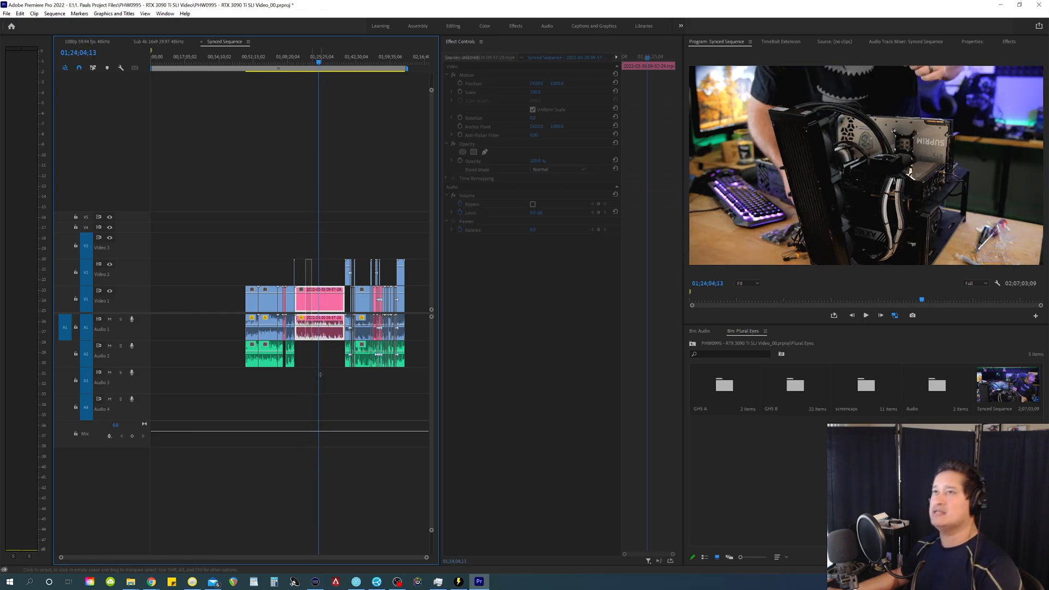
{"action": "key", "text": "shift+Delete"}
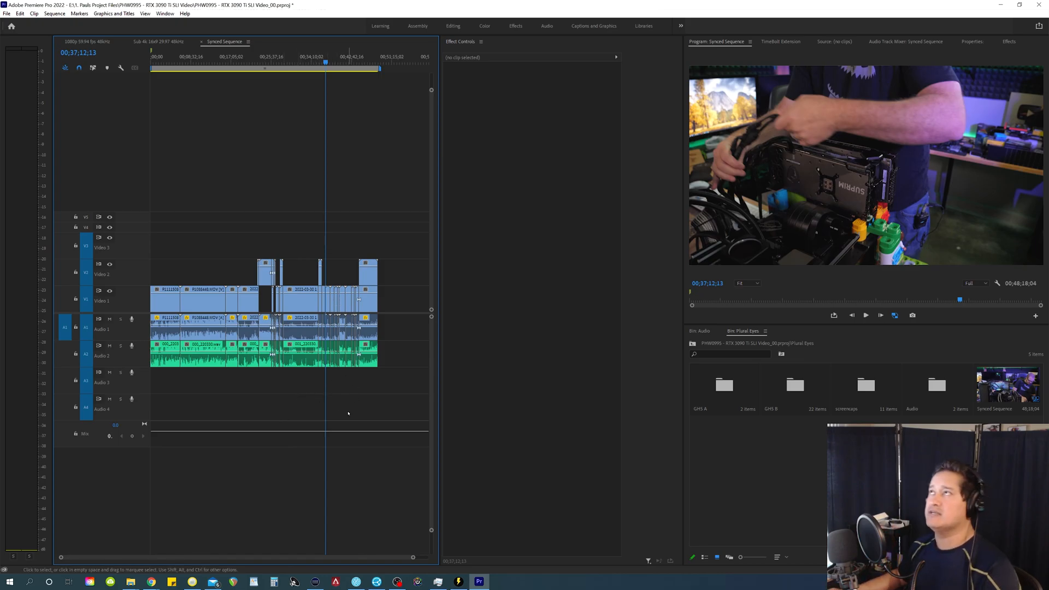
Step: Maximize the timeline and disable all camera and screen-recording audio clips on Audio 1
{"action": "key", "text": "Home"}
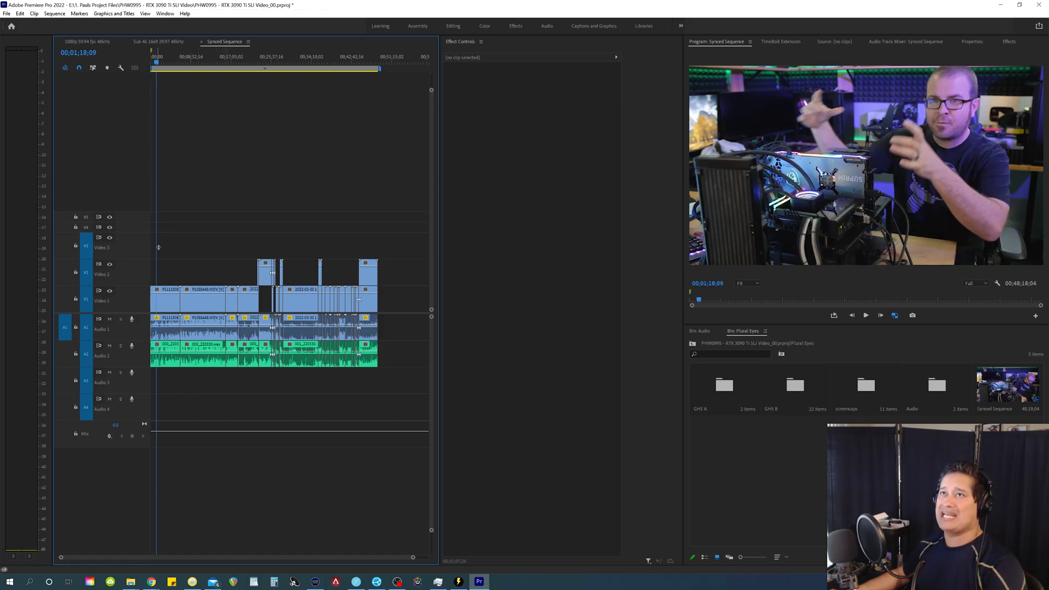
{"action": "key", "text": "grave"}
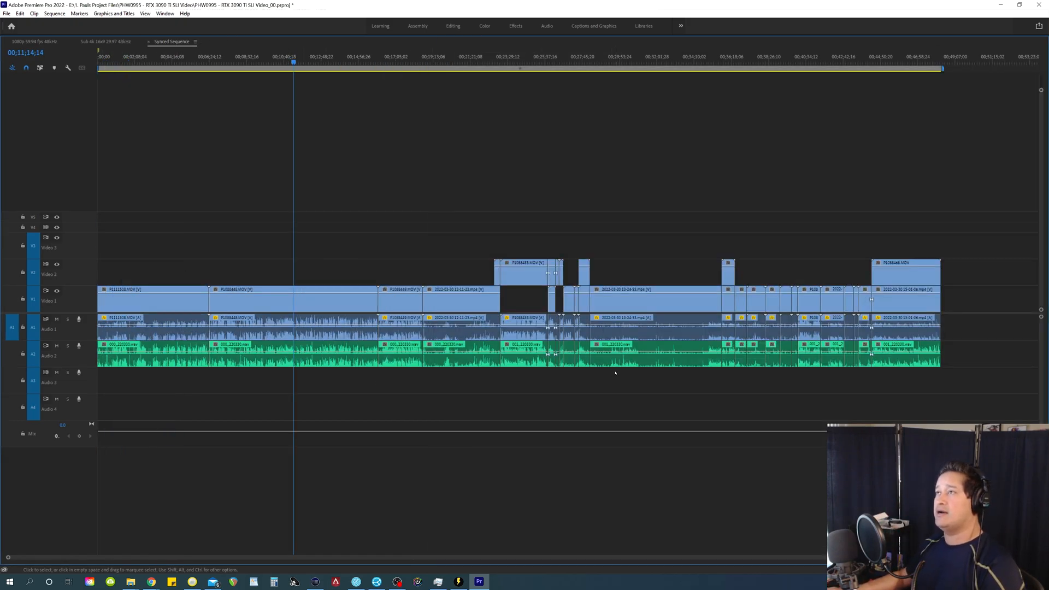
{"action": "left_click_drag", "start_coordinate": [974, 388], "coordinate": [143, 352]}
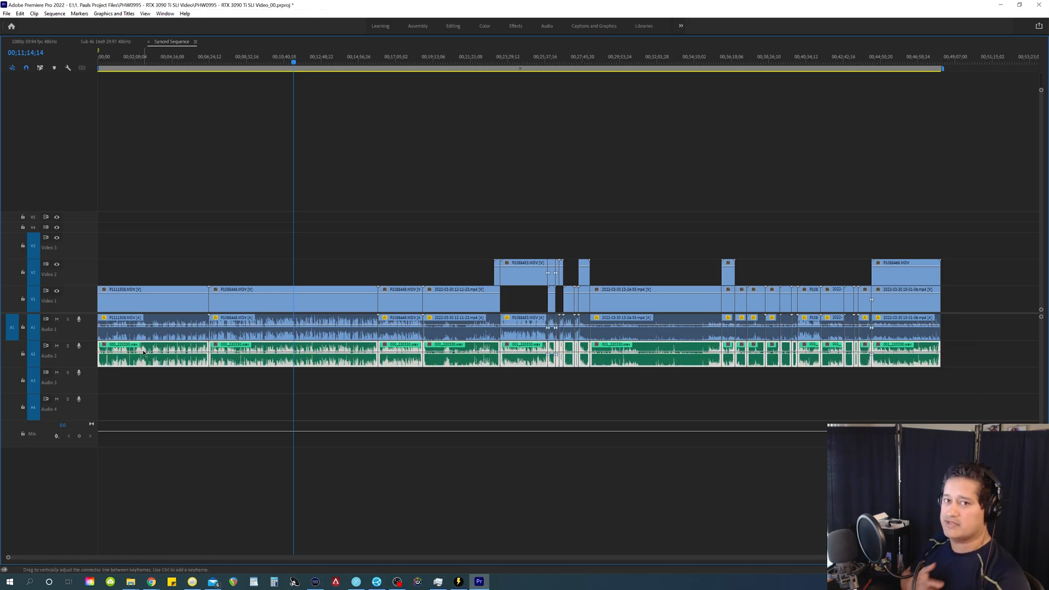
{"action": "left_click_drag", "start_coordinate": [983, 339], "coordinate": [156, 336]}
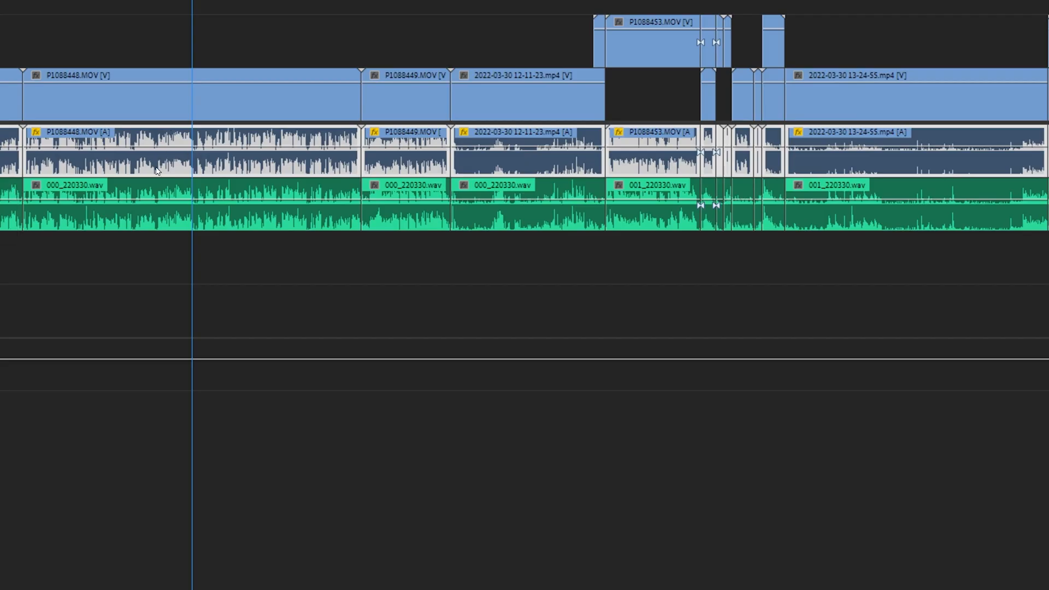
{"action": "right_click", "coordinate": [155, 171]}
{"action": "left_click", "coordinate": [180, 261]}
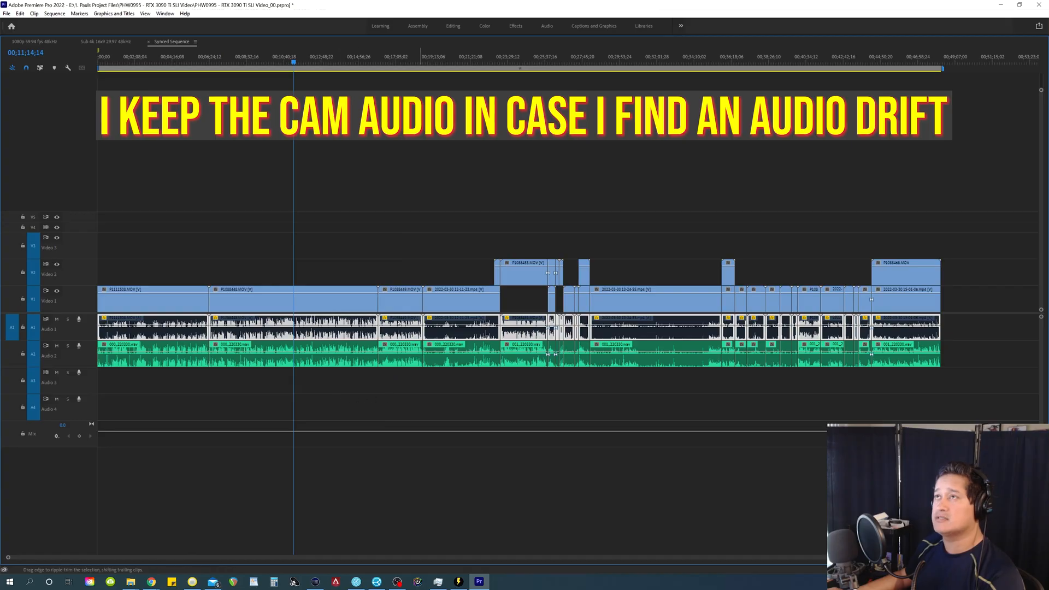
{"action": "left_click", "coordinate": [277, 223]}
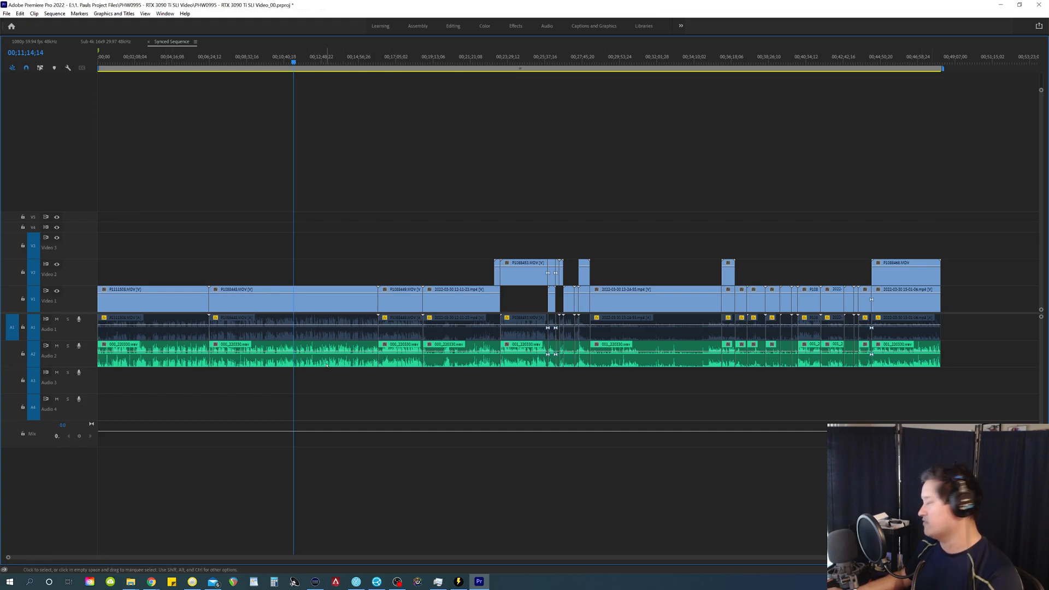
Step: Normalize the max peak of all green WAV clips on Audio 2 to 4 dB
{"action": "left_click_drag", "start_coordinate": [971, 386], "coordinate": [111, 358]}
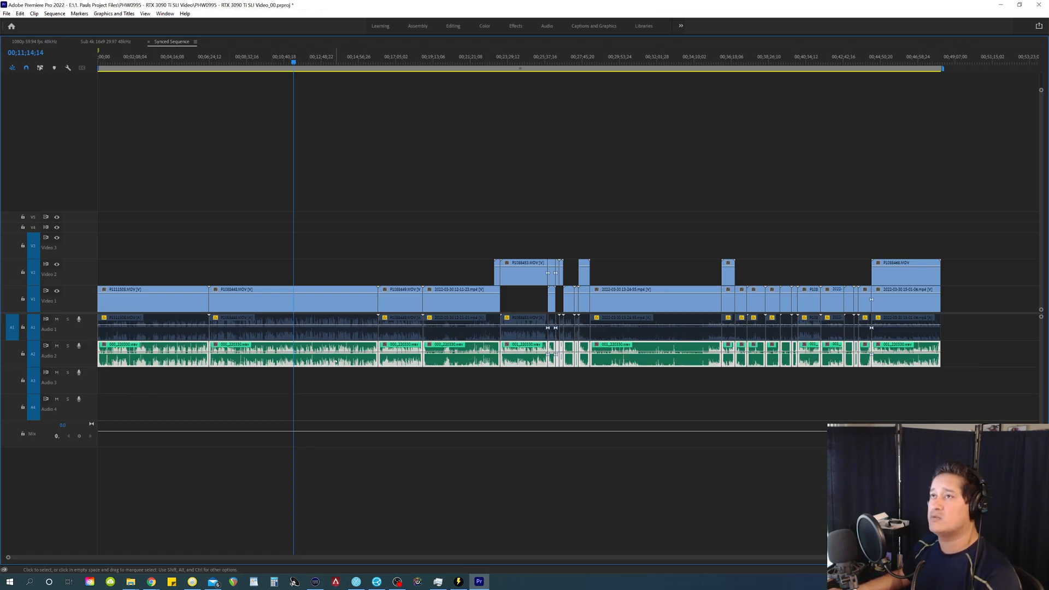
{"action": "right_click", "coordinate": [335, 359]}
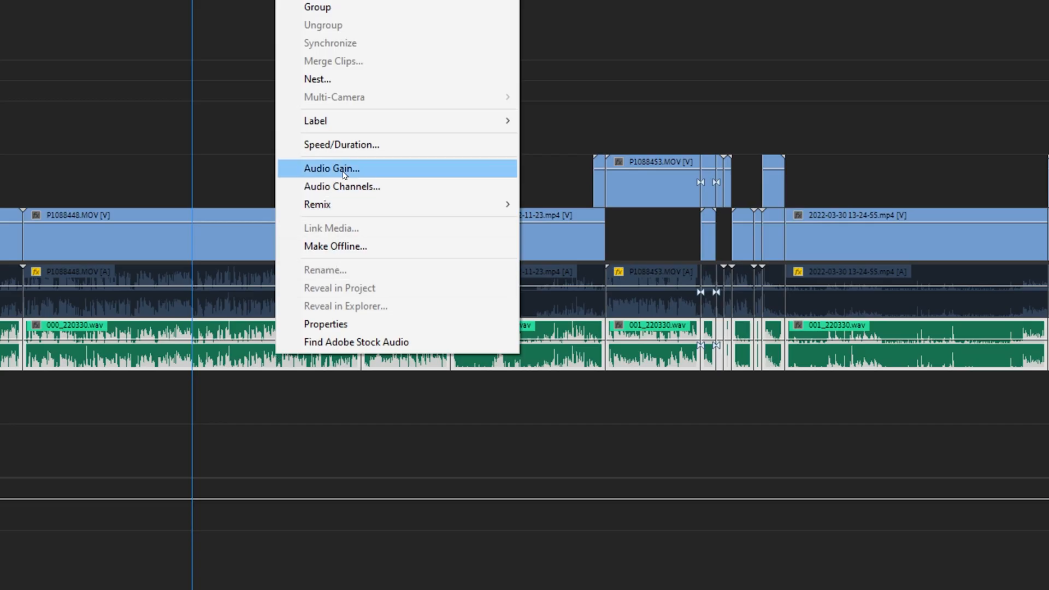
{"action": "left_click", "coordinate": [344, 172]}
{"action": "left_click", "coordinate": [568, 218]}
{"action": "left_click", "coordinate": [661, 219]}
{"action": "type", "text": "4"}
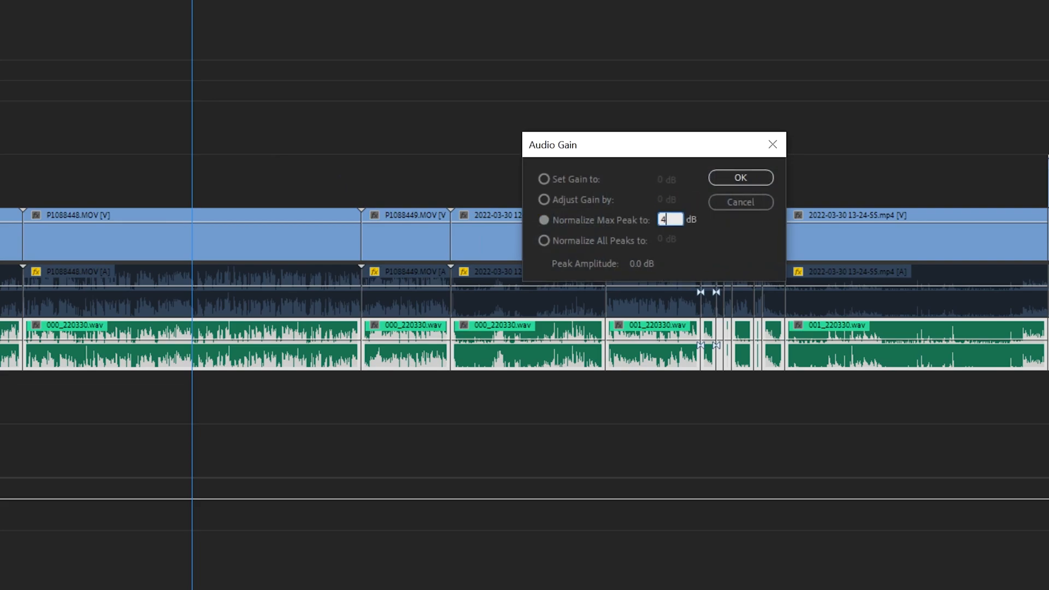
{"action": "left_click", "coordinate": [768, 184]}
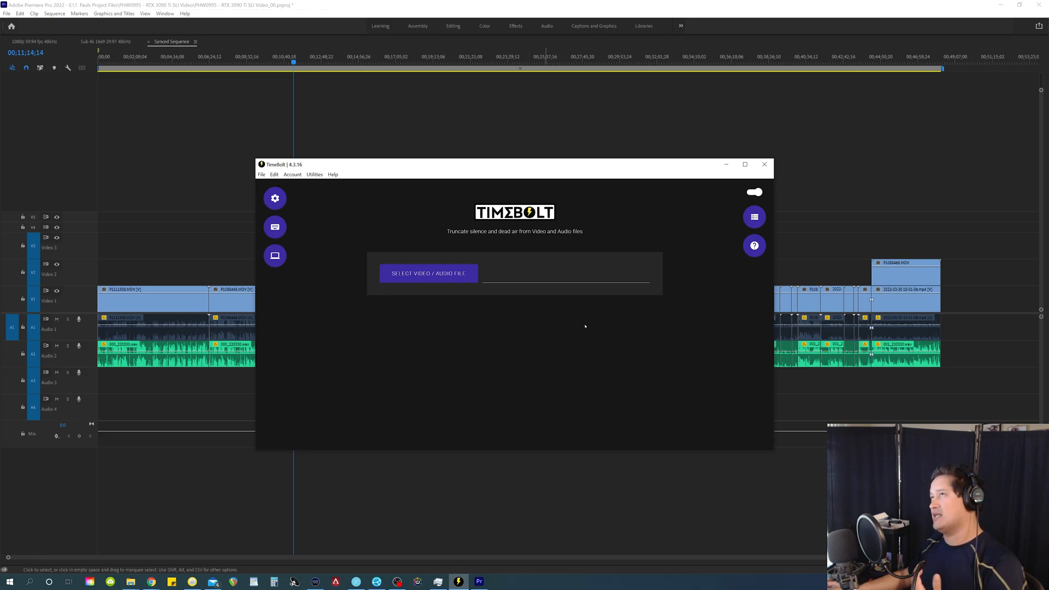
Step: Minimize TimeBolt and disable all video clips on Video 1 and Video 2
{"action": "left_click", "coordinate": [726, 164]}
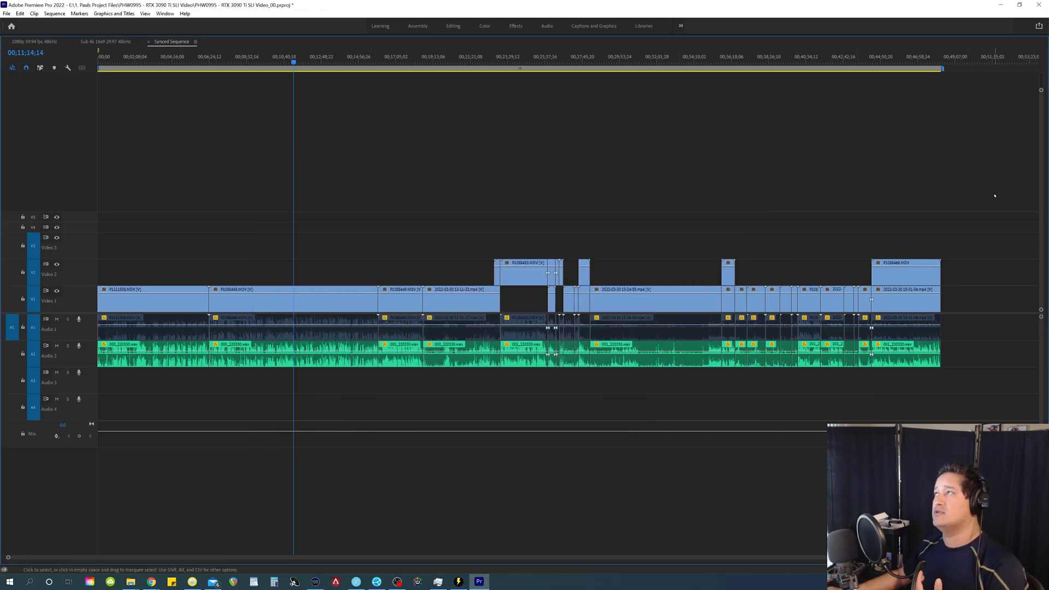
{"action": "left_click_drag", "start_coordinate": [978, 187], "coordinate": [113, 300]}
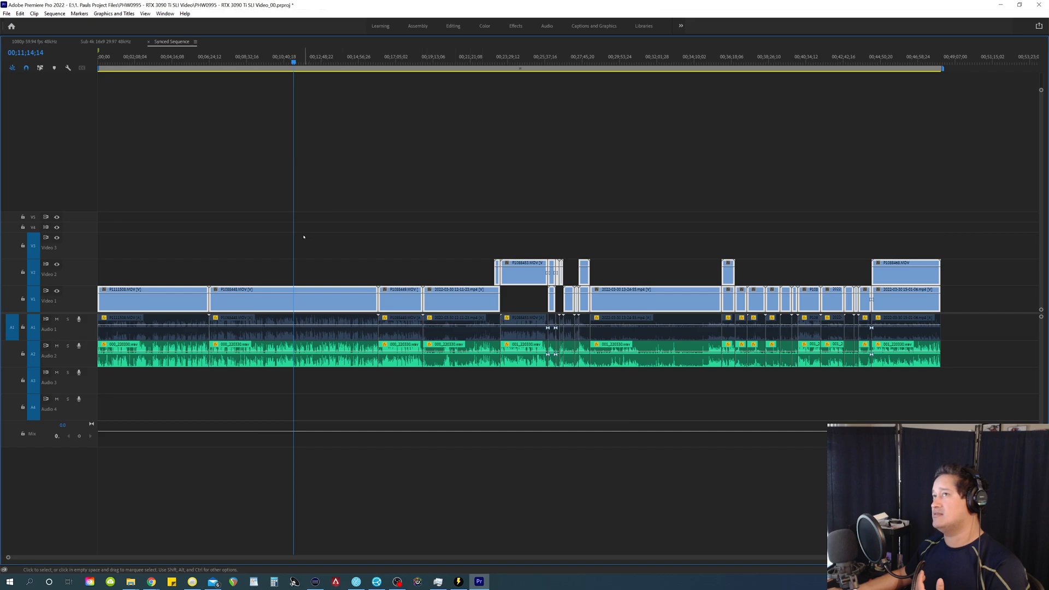
{"action": "left_click_drag", "start_coordinate": [977, 196], "coordinate": [164, 298]}
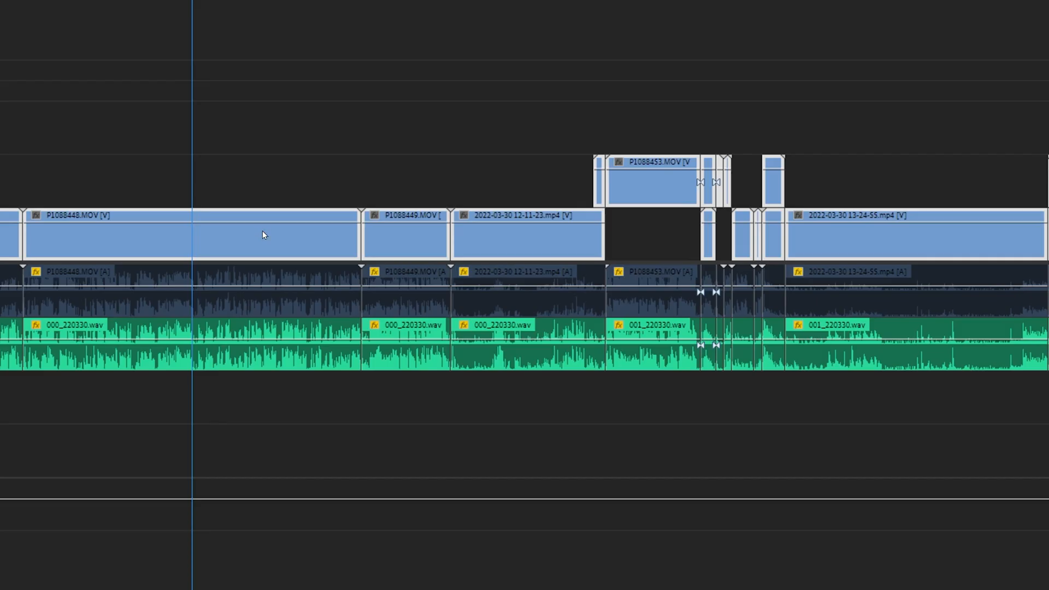
{"action": "right_click", "coordinate": [328, 297]}
{"action": "left_click", "coordinate": [303, 295]}
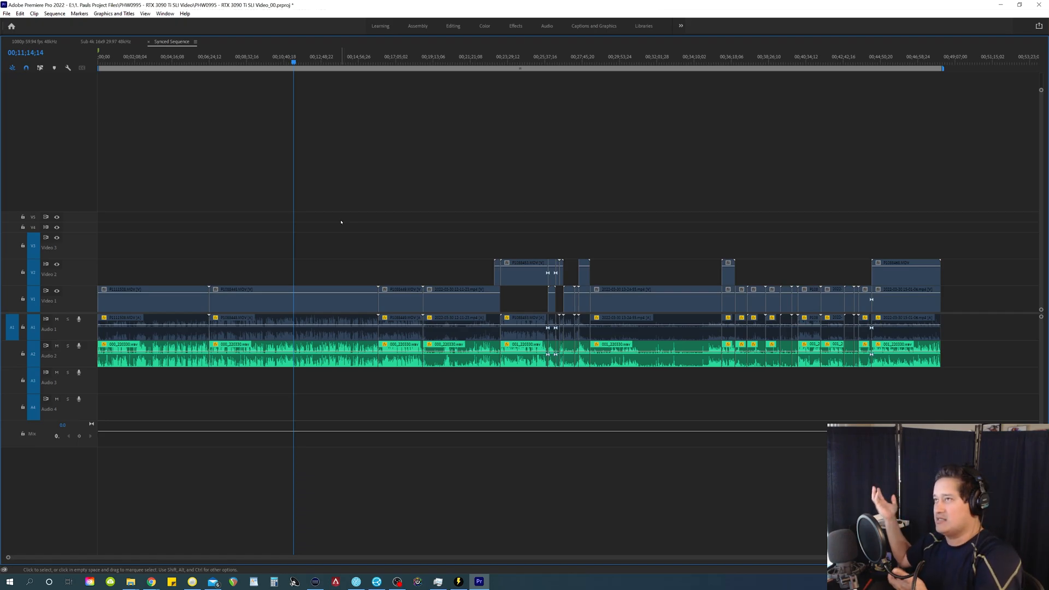
Step: Export the sequence as H.264 with the Cookie Cutter preset through the Media Encoder queue
{"action": "left_click", "coordinate": [6, 14]}
{"action": "mouse_move", "coordinate": [22, 268]}
{"action": "left_click", "coordinate": [153, 271]}
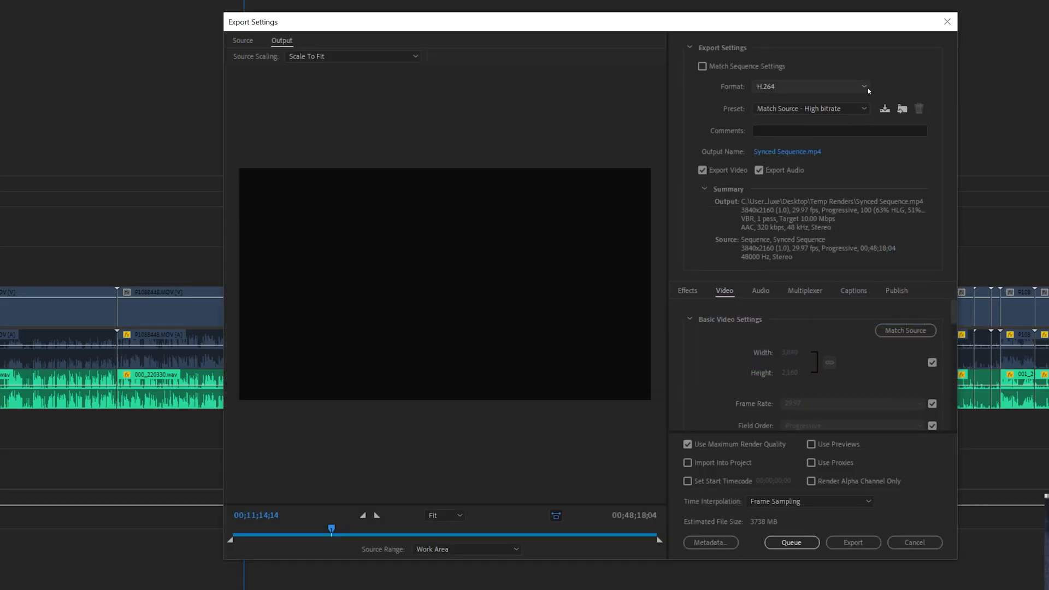
{"action": "scroll", "coordinate": [858, 128], "scroll_direction": "up", "scroll_amount": 2}
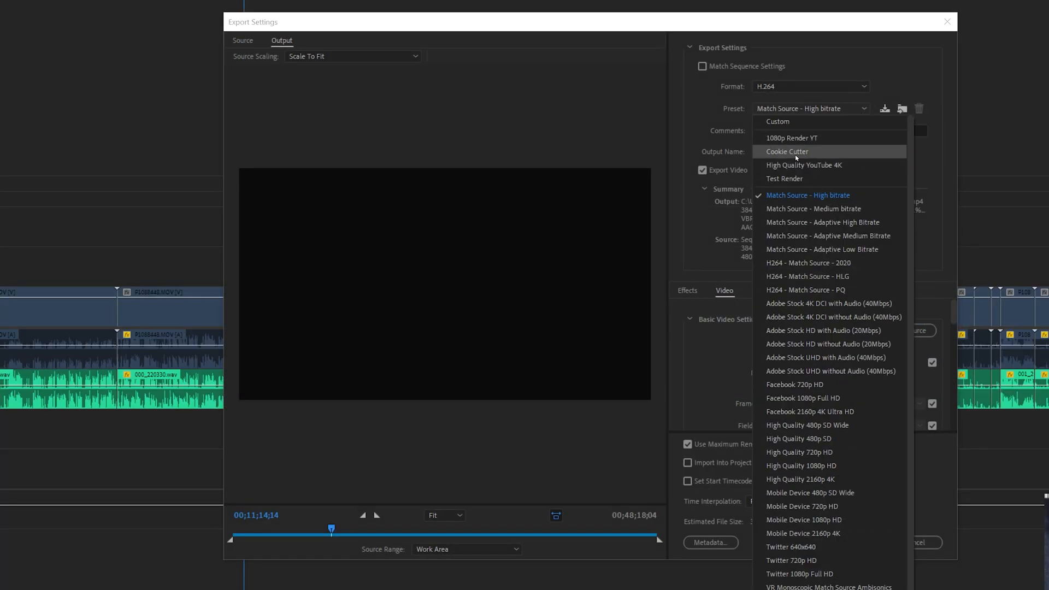
{"action": "left_click", "coordinate": [798, 153]}
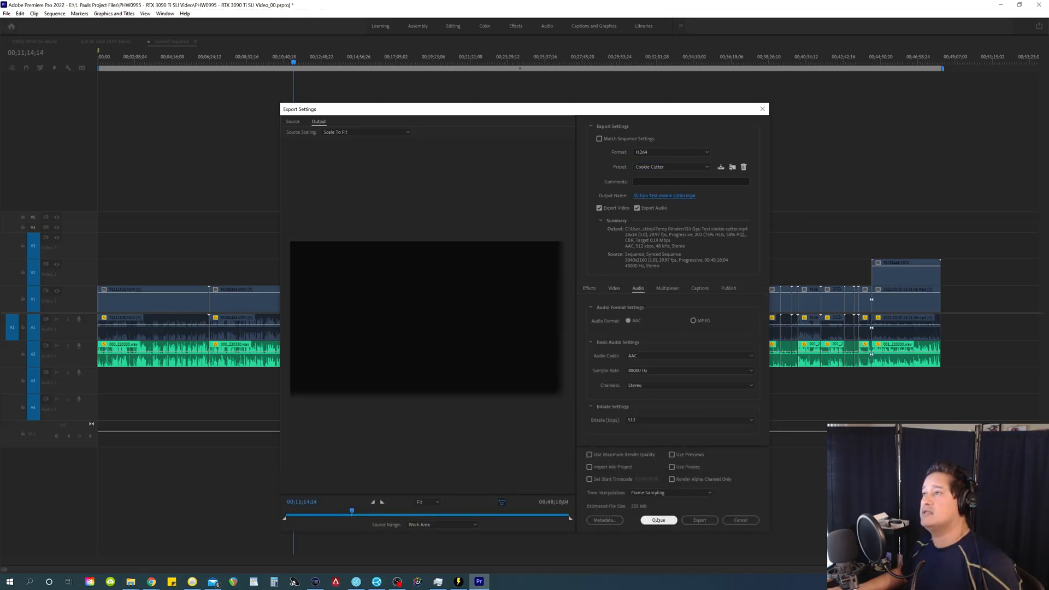
{"action": "left_click", "coordinate": [658, 520]}
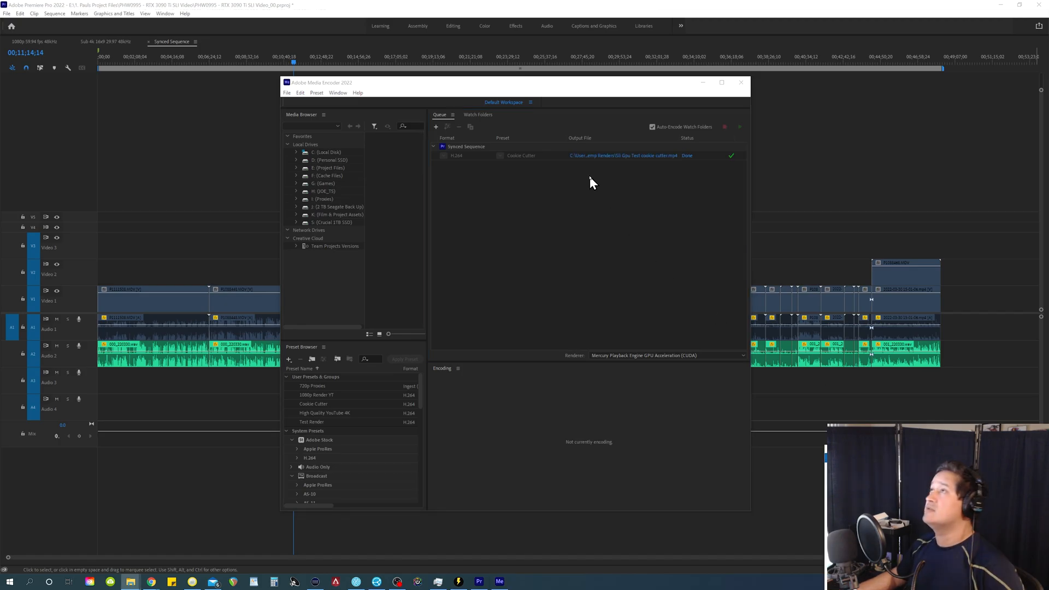
Step: Open the finished render's output folder and load Sli Gpu Test cookie cutter.mp4 into TimeBolt
{"action": "left_click", "coordinate": [578, 159]}
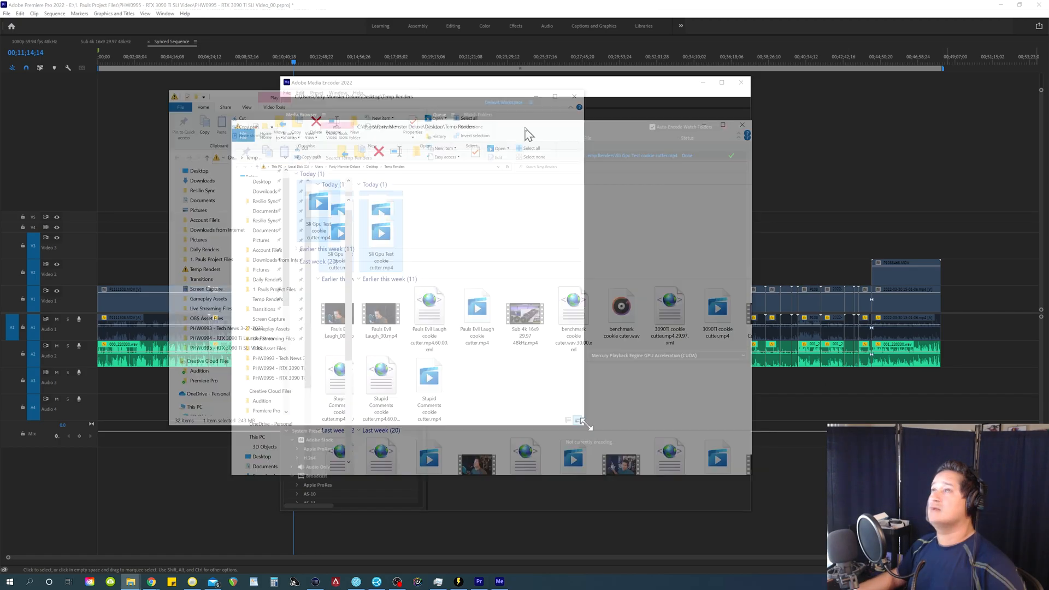
{"action": "left_click_drag", "start_coordinate": [394, 97], "coordinate": [245, 58]}
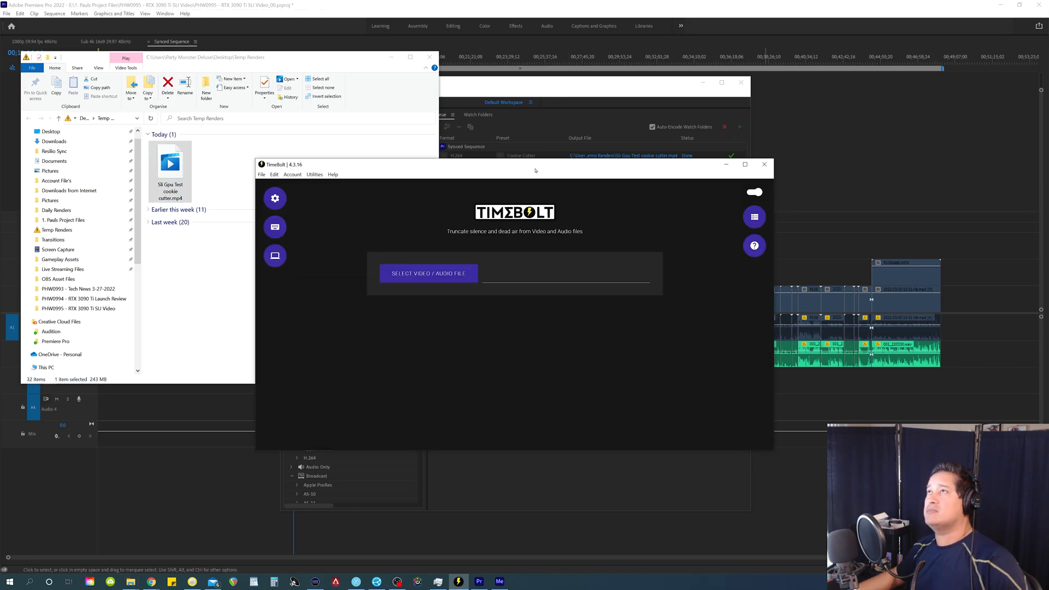
{"action": "left_click_drag", "start_coordinate": [535, 170], "coordinate": [720, 108]}
{"action": "left_click_drag", "start_coordinate": [168, 164], "coordinate": [718, 213]}
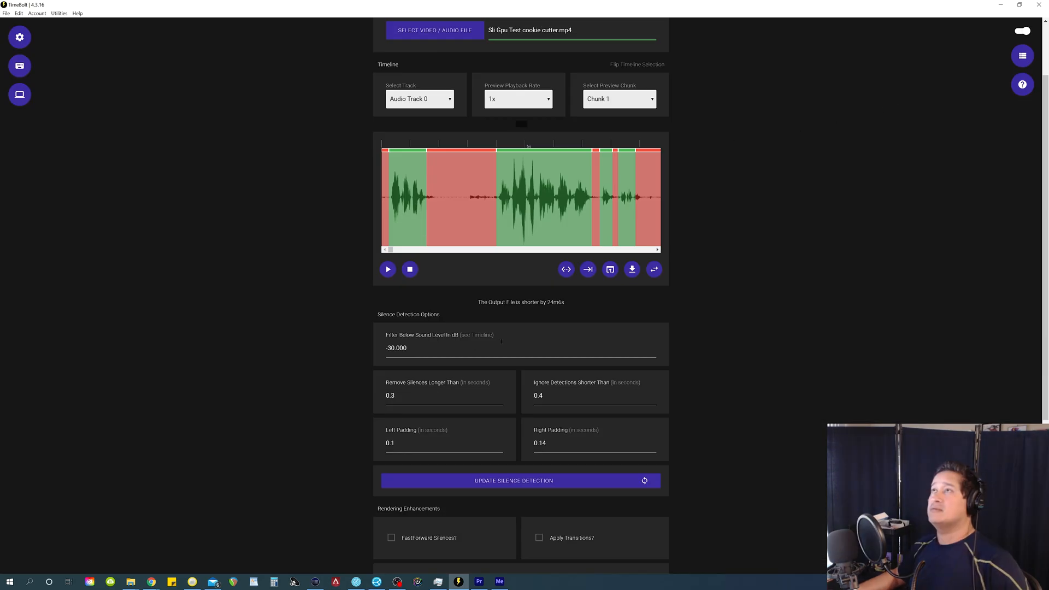
Step: Check in TimeBolt's settings that XML export creates splits without deleting detected silence, and export the silence detection as XML
{"action": "left_click", "coordinate": [588, 269]}
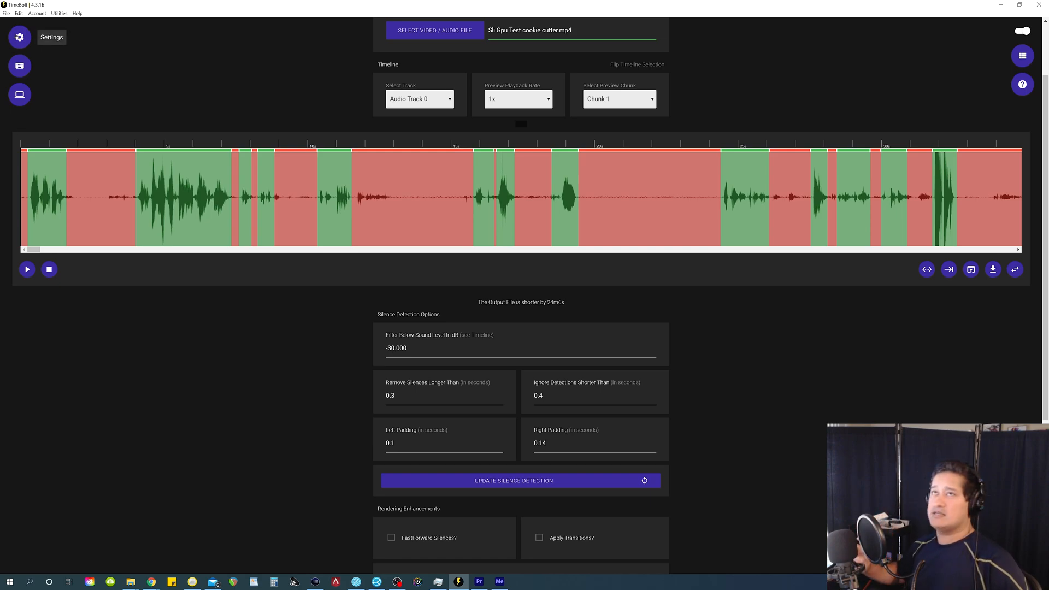
{"action": "left_click", "coordinate": [19, 36]}
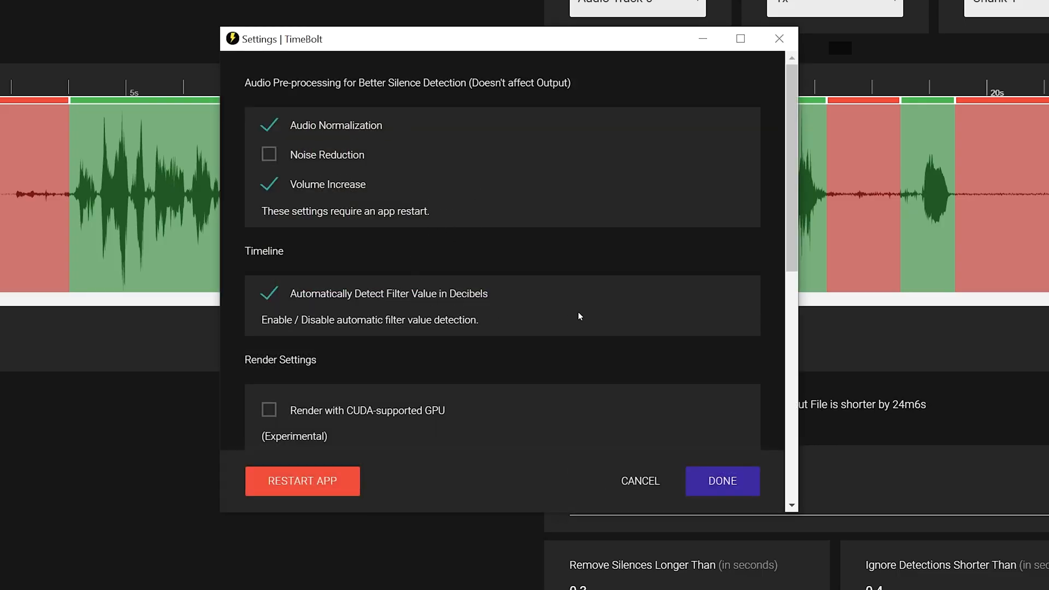
{"action": "scroll", "coordinate": [628, 323], "scroll_direction": "down", "scroll_amount": 8}
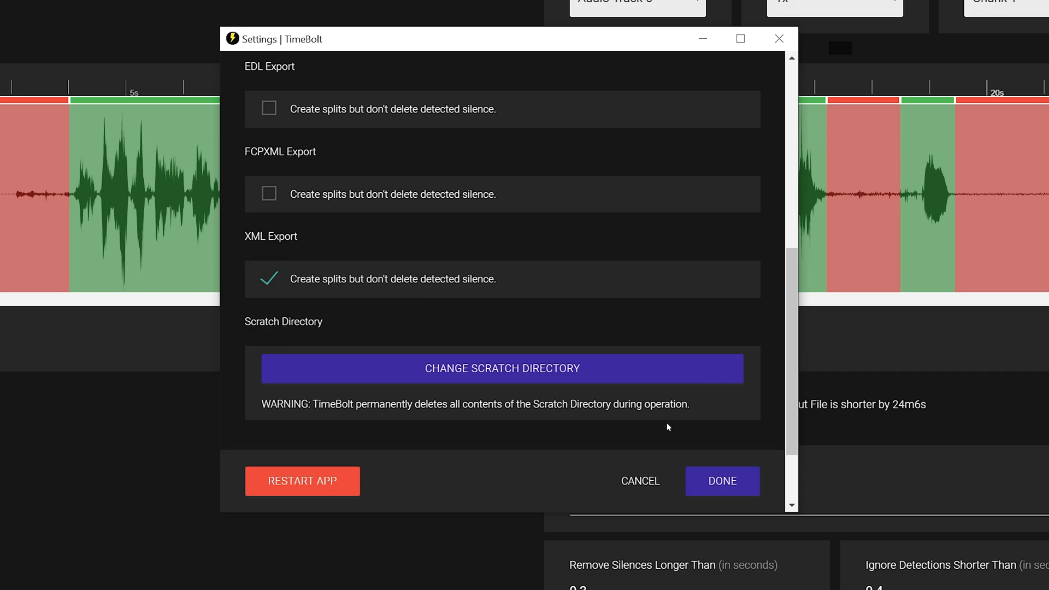
{"action": "left_click", "coordinate": [717, 488]}
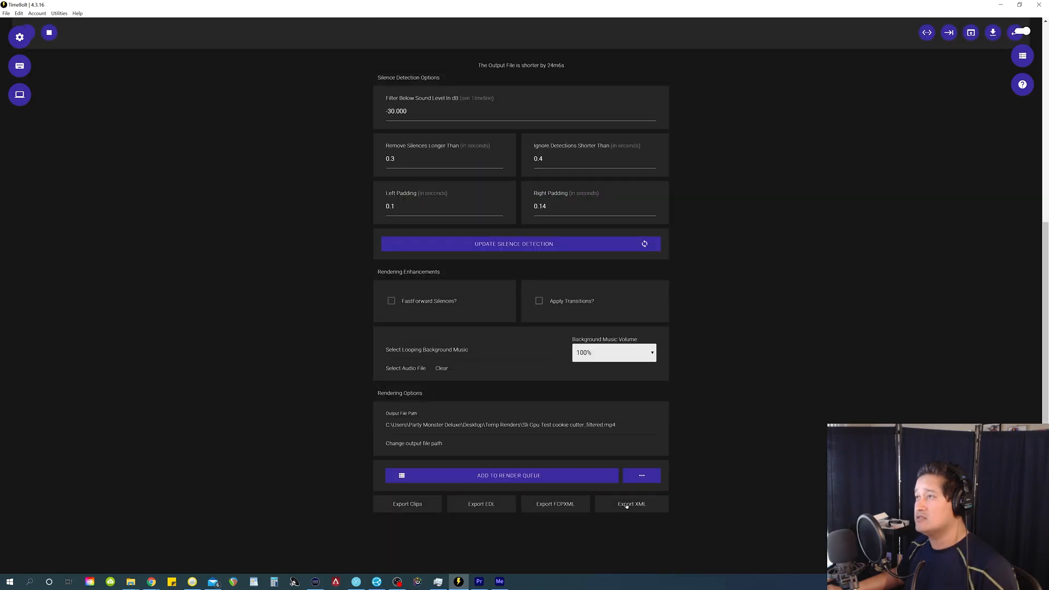
{"action": "left_click", "coordinate": [629, 504]}
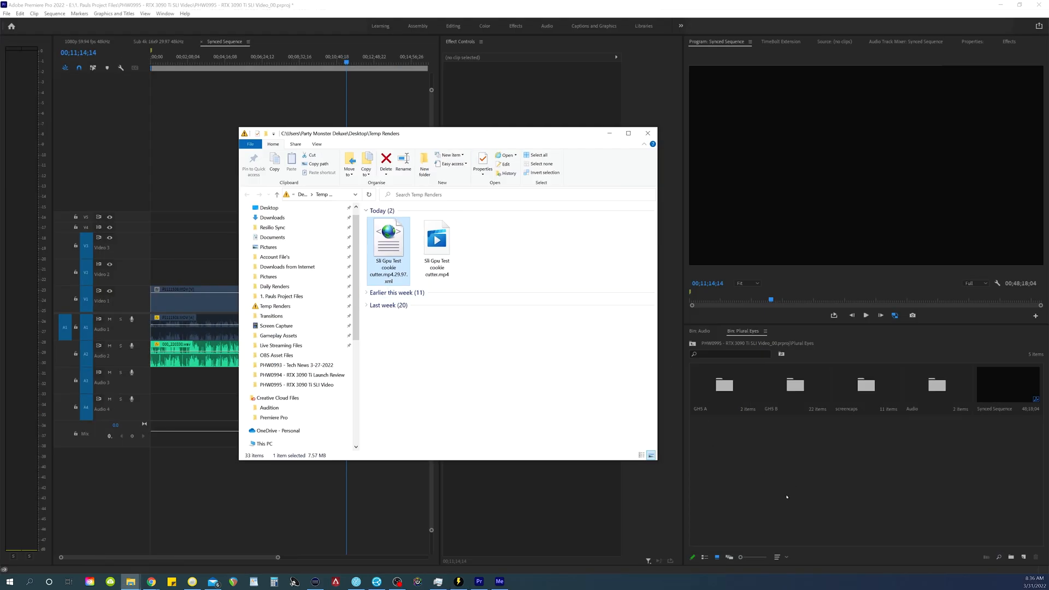
Step: In Premiere Pro, create a new bin named Timebolt DELETE inside the Plural Eyes bin
{"action": "right_click", "coordinate": [787, 482]}
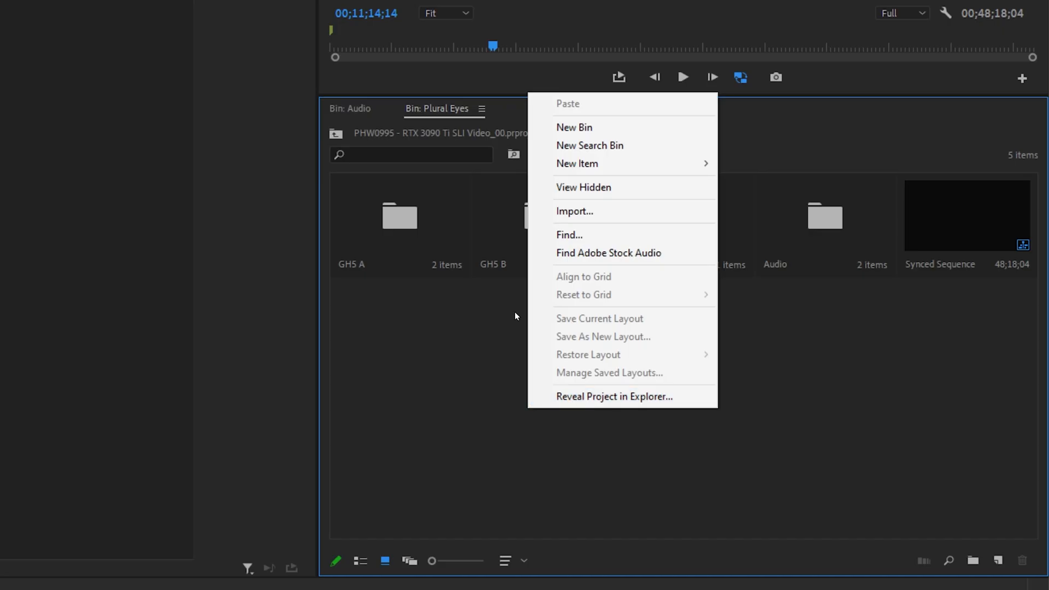
{"action": "left_click", "coordinate": [811, 339]}
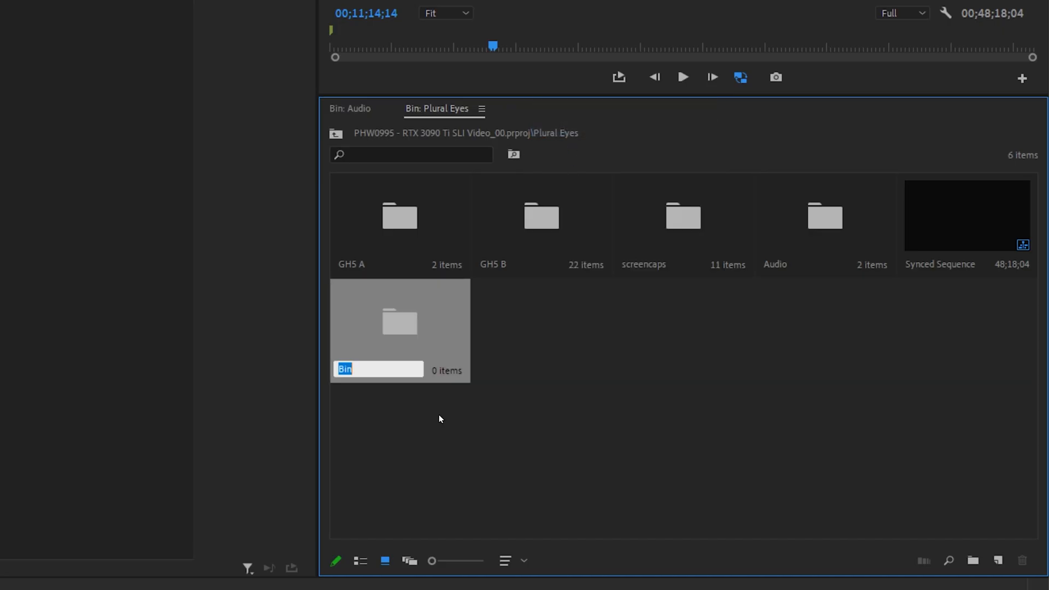
{"action": "type", "text": "Timebolt DELETE"}
{"action": "left_click", "coordinate": [584, 420]}
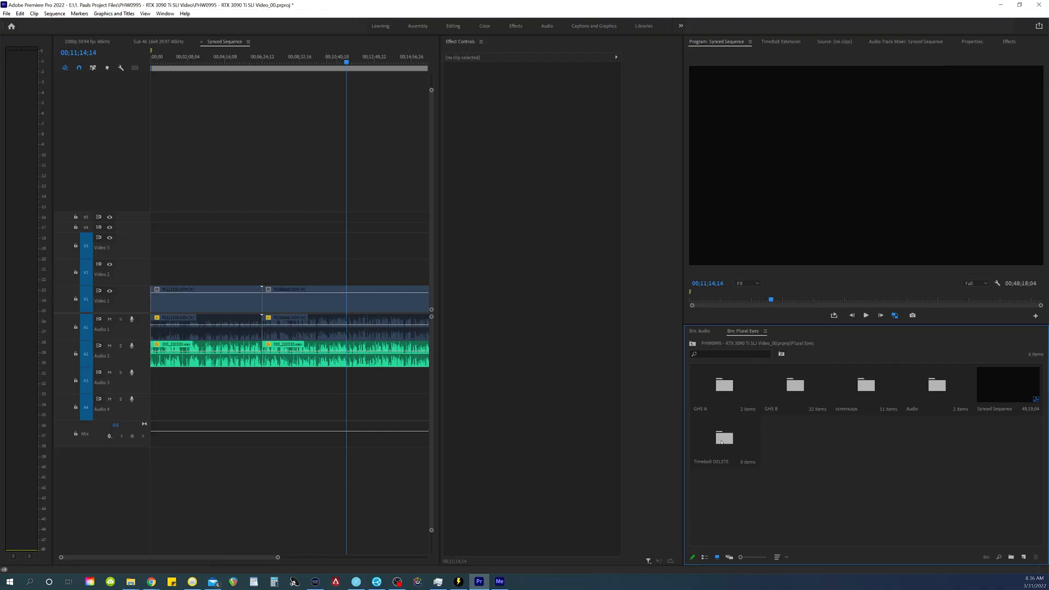
Step: Open the Timebolt DELETE bin and import Sli Gpu Test cookie cutter.mp4.29.97.xml from the Temp Renders folder
{"action": "double_click", "coordinate": [722, 441]}
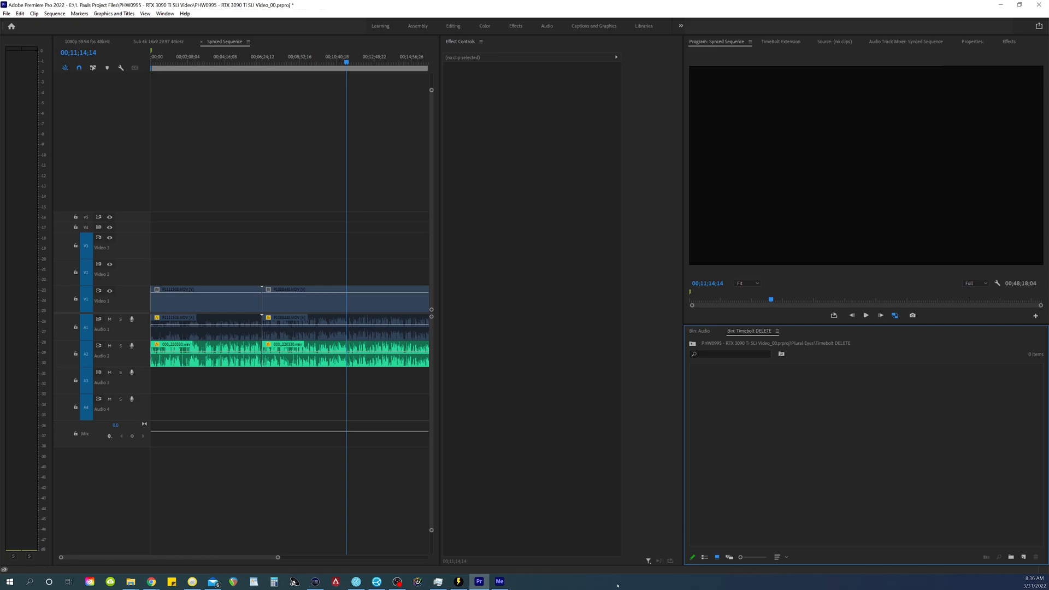
{"action": "key", "text": "alt+Tab"}
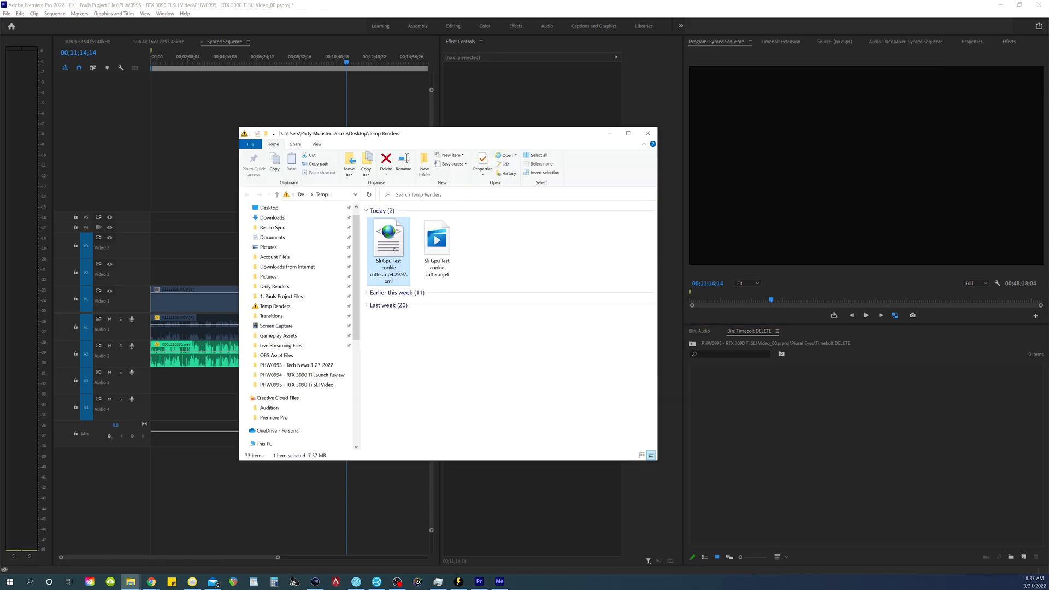
{"action": "left_click_drag", "start_coordinate": [389, 239], "coordinate": [776, 432]}
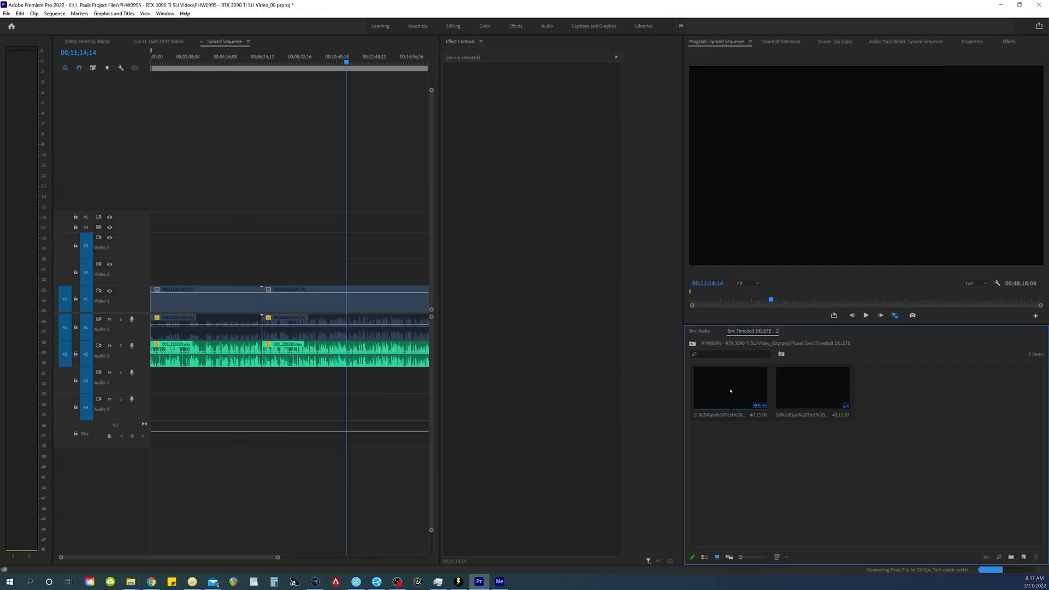
Step: Open the sequence imported from the XML and maximize the timeline
{"action": "double_click", "coordinate": [730, 389]}
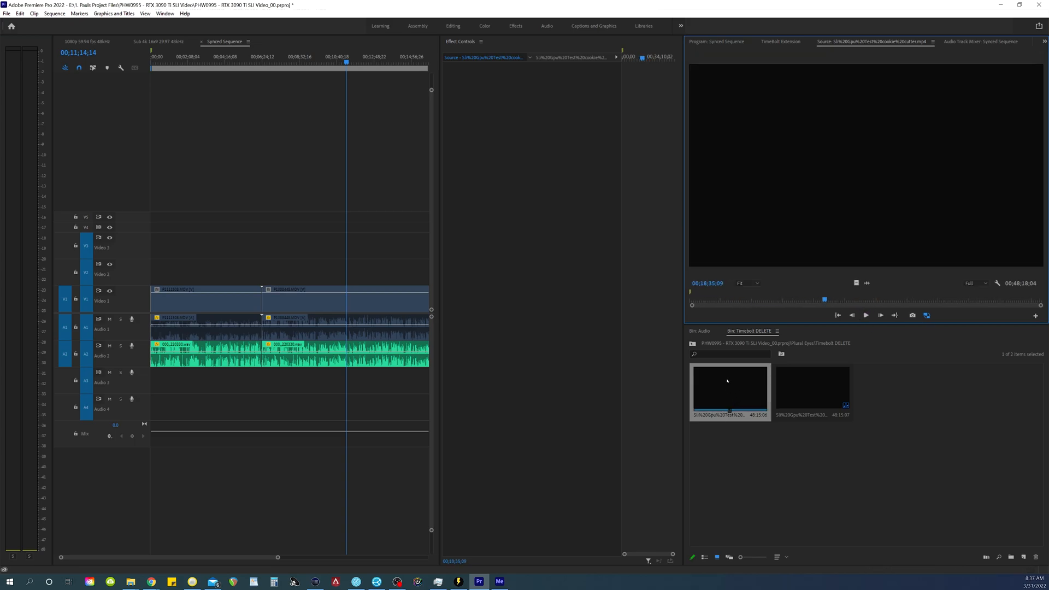
{"action": "double_click", "coordinate": [813, 389]}
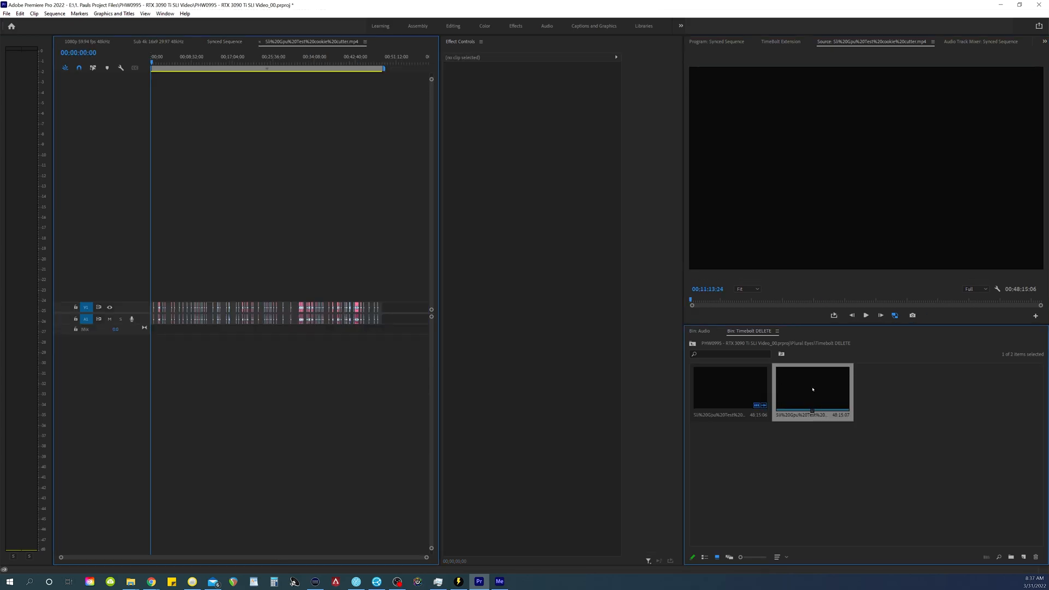
{"action": "key", "text": "grave"}
{"action": "key", "text": "shift+minus"}
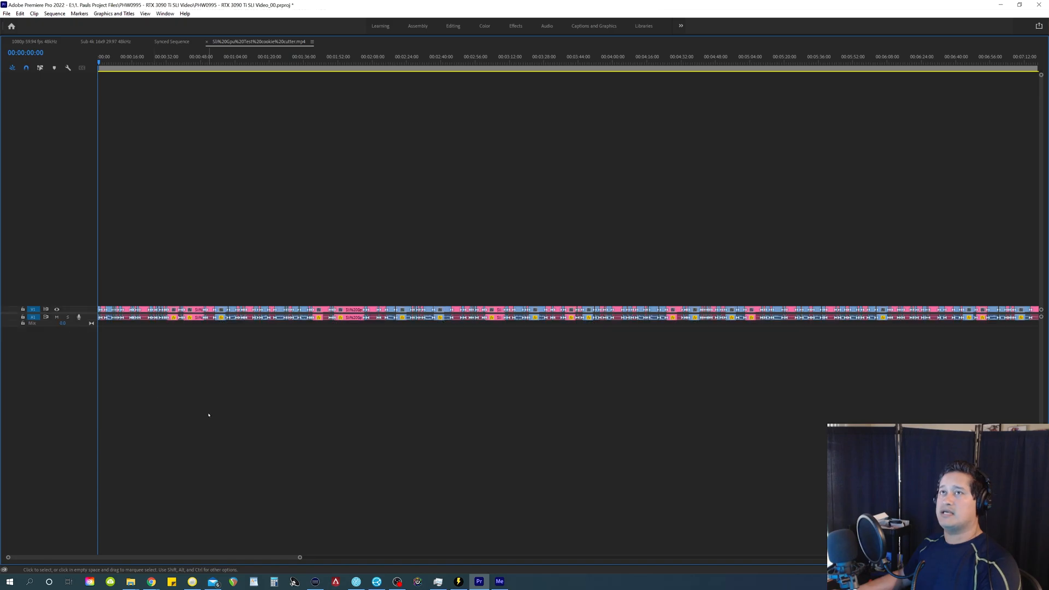
Step: Compare TimeBolt's speech and silence sections with the blue and pink clips in the imported sequence
{"action": "left_click", "coordinate": [459, 583]}
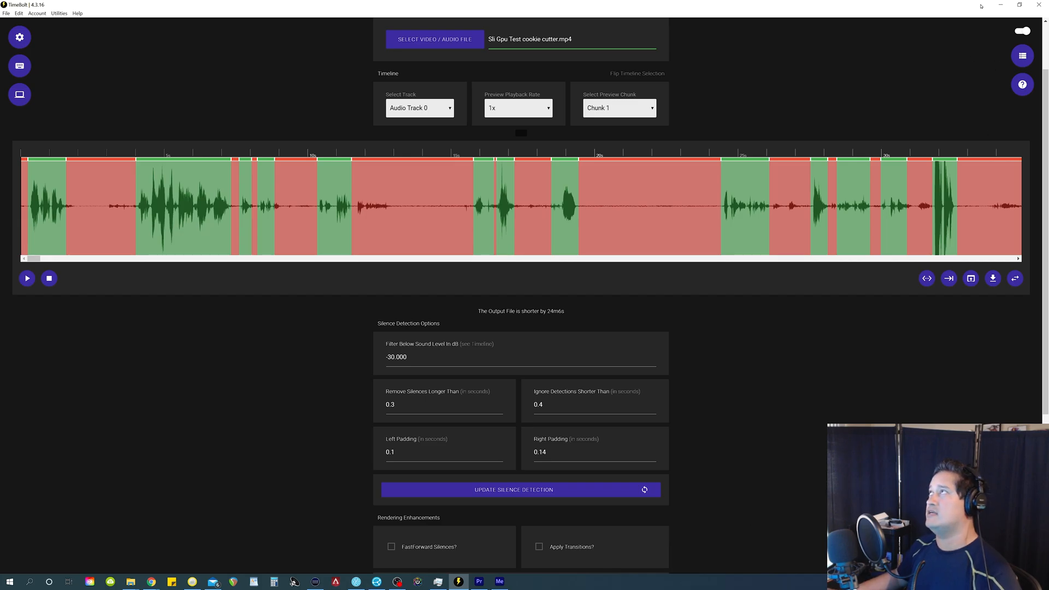
{"action": "left_click", "coordinate": [1001, 5]}
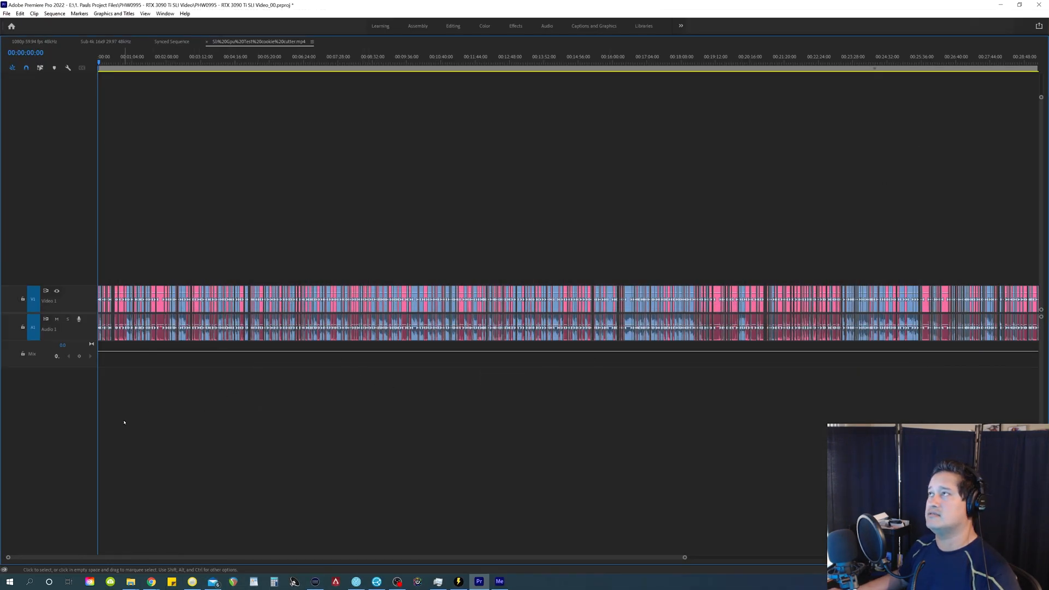
{"action": "key", "text": "="}
{"action": "key", "text": "="}
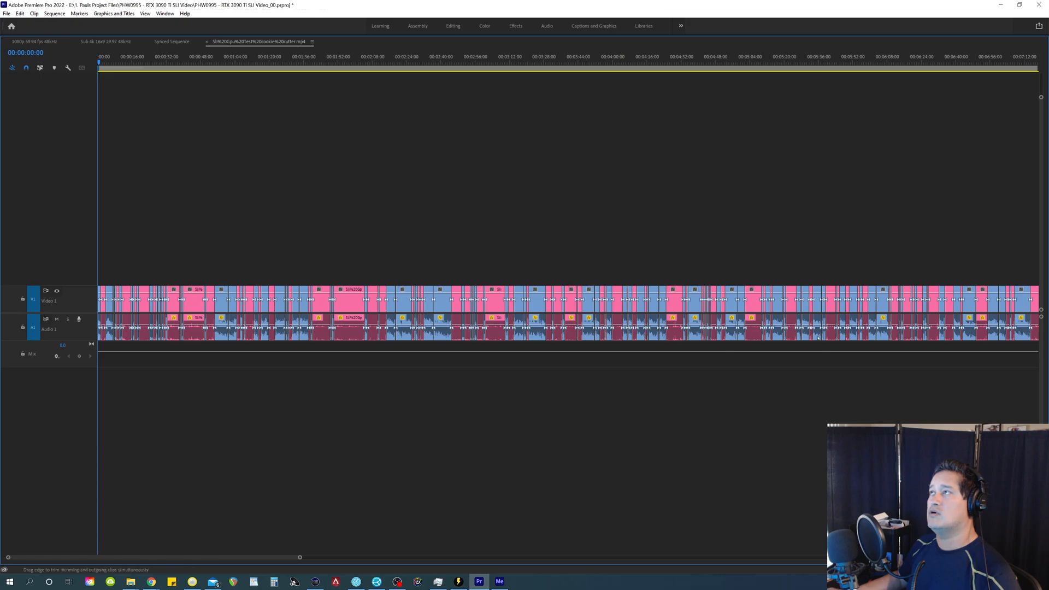
{"action": "key", "text": "="}
{"action": "key", "text": "="}
{"action": "key", "text": "="}
{"action": "key", "text": "="}
{"action": "key", "text": "="}
{"action": "key", "text": "="}
{"action": "key", "text": "="}
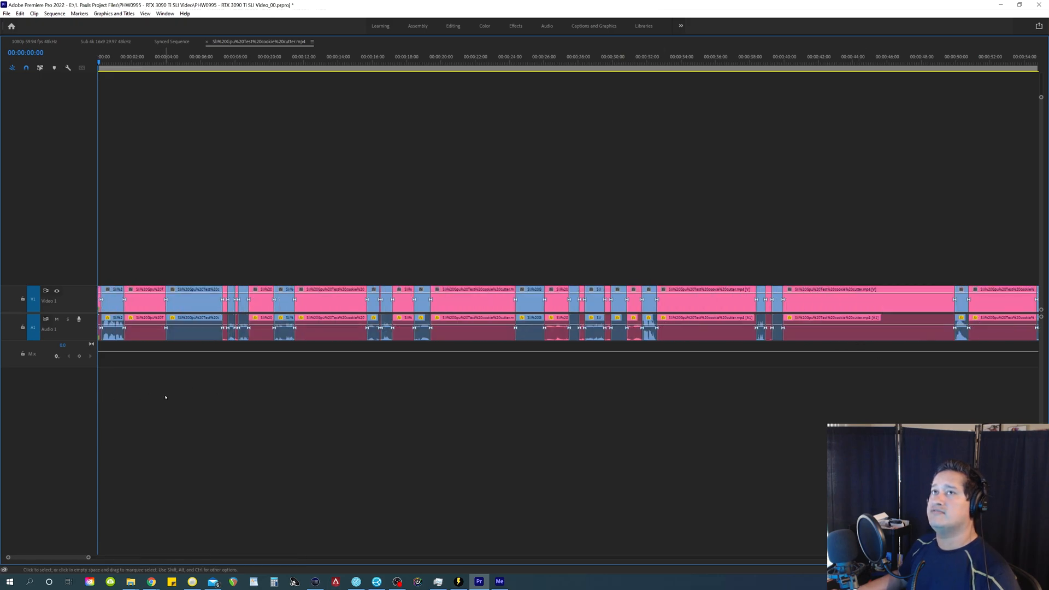
Step: Select all pink silence clips in the imported sequence by their Rose label group and copy them
{"action": "left_click_drag", "start_coordinate": [110, 247], "coordinate": [116, 395]}
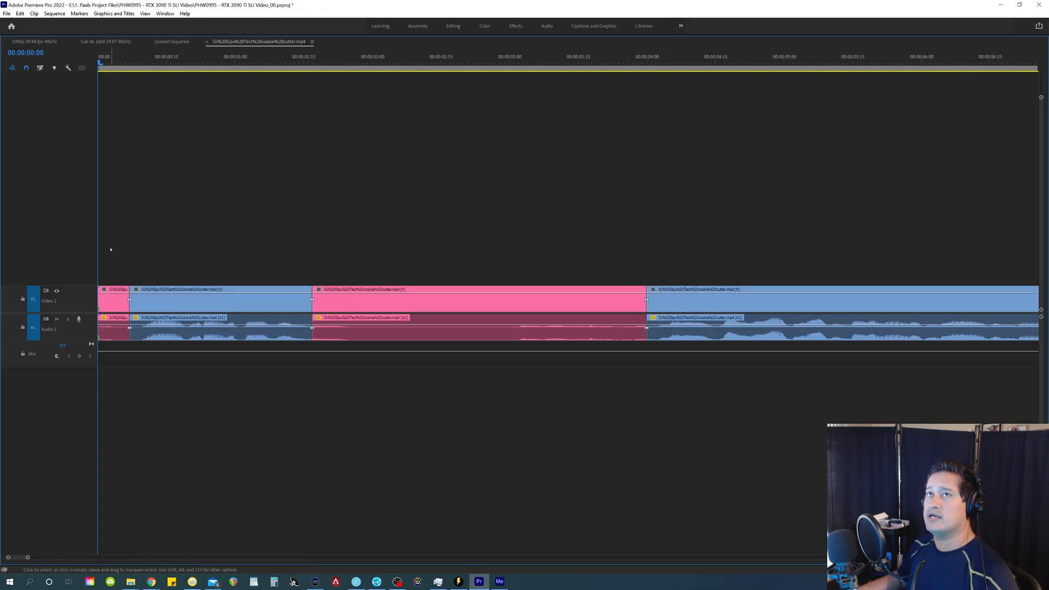
{"action": "left_click_drag", "start_coordinate": [138, 305], "coordinate": [139, 310]}
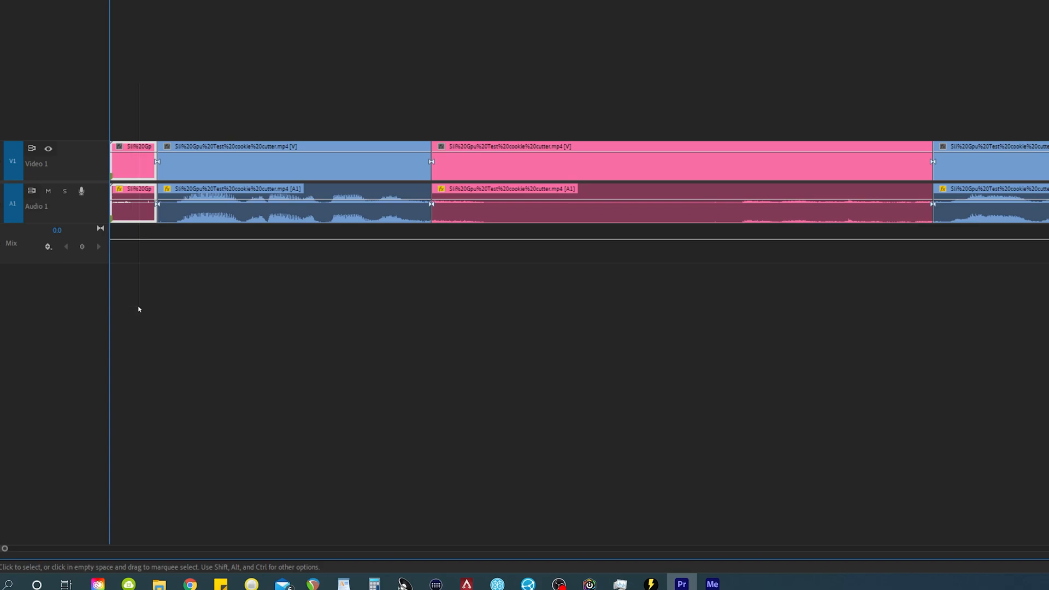
{"action": "right_click", "coordinate": [126, 167]}
{"action": "mouse_move", "coordinate": [273, 329]}
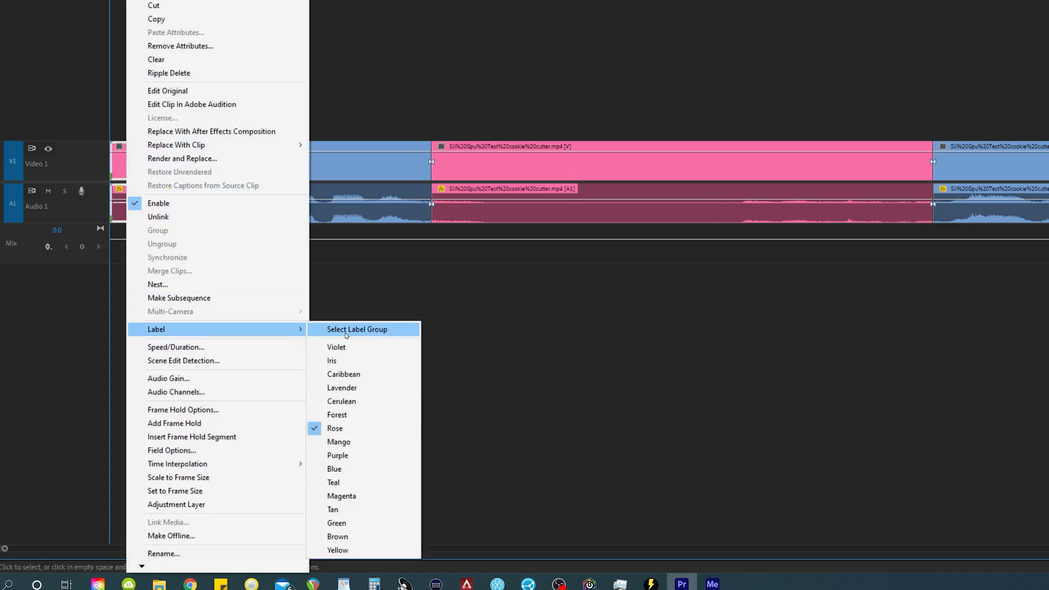
{"action": "left_click", "coordinate": [352, 329]}
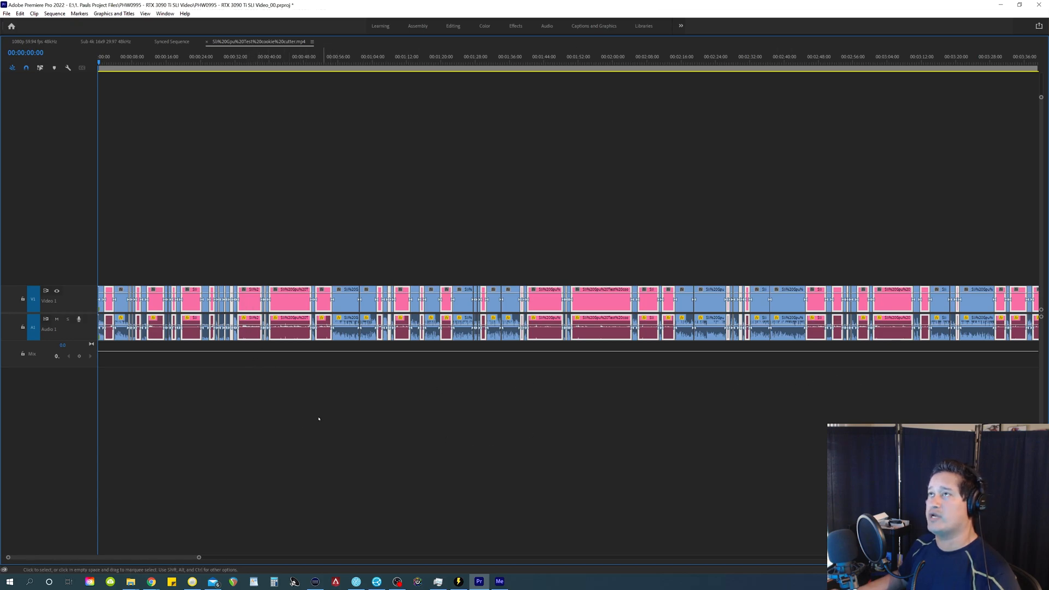
{"action": "key", "text": "minus"}
{"action": "key", "text": "minus"}
{"action": "key", "text": "minus"}
{"action": "key", "text": "equal"}
{"action": "key", "text": "equal"}
{"action": "key", "text": "equal"}
{"action": "key", "text": "equal"}
{"action": "key", "text": "equal"}
{"action": "key", "text": "equal"}
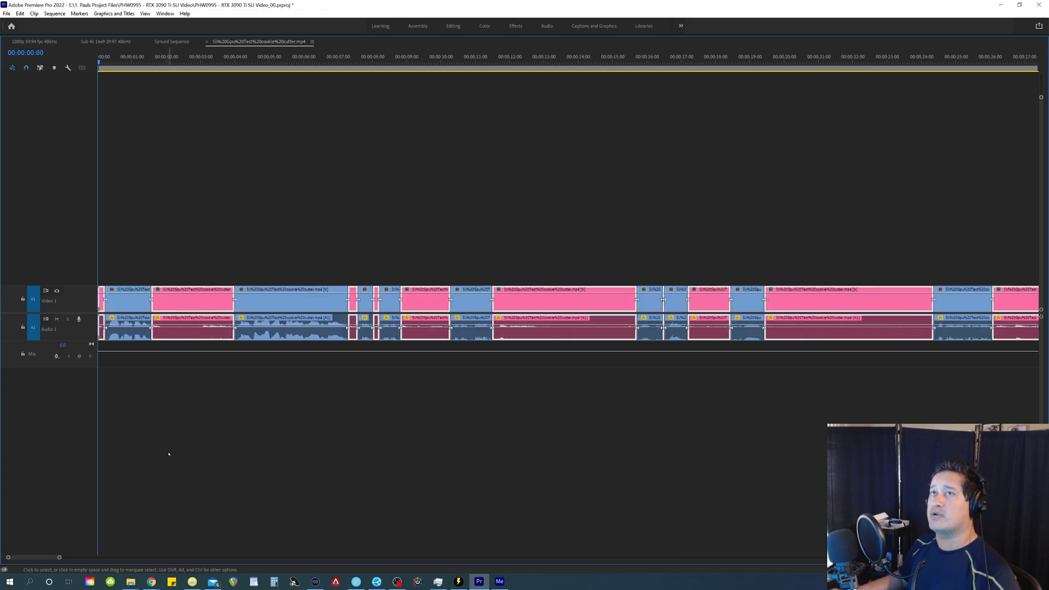
{"action": "right_click", "coordinate": [182, 301]}
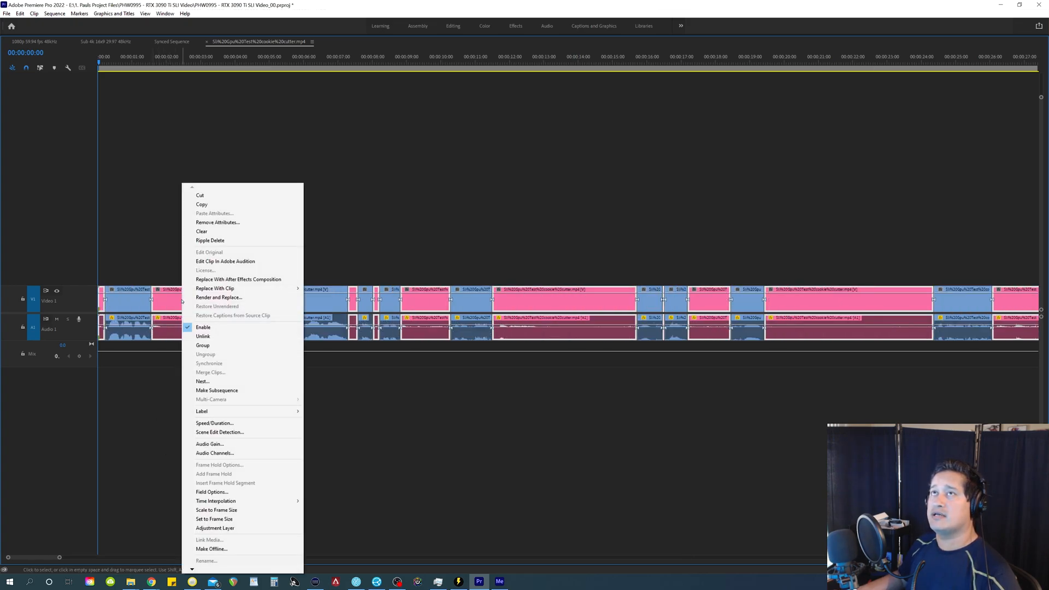
{"action": "left_click", "coordinate": [202, 204]}
Step: Switch to the Synced Sequence and re-enable all video clips on Video 1 and Video 2
{"action": "left_click", "coordinate": [171, 42]}
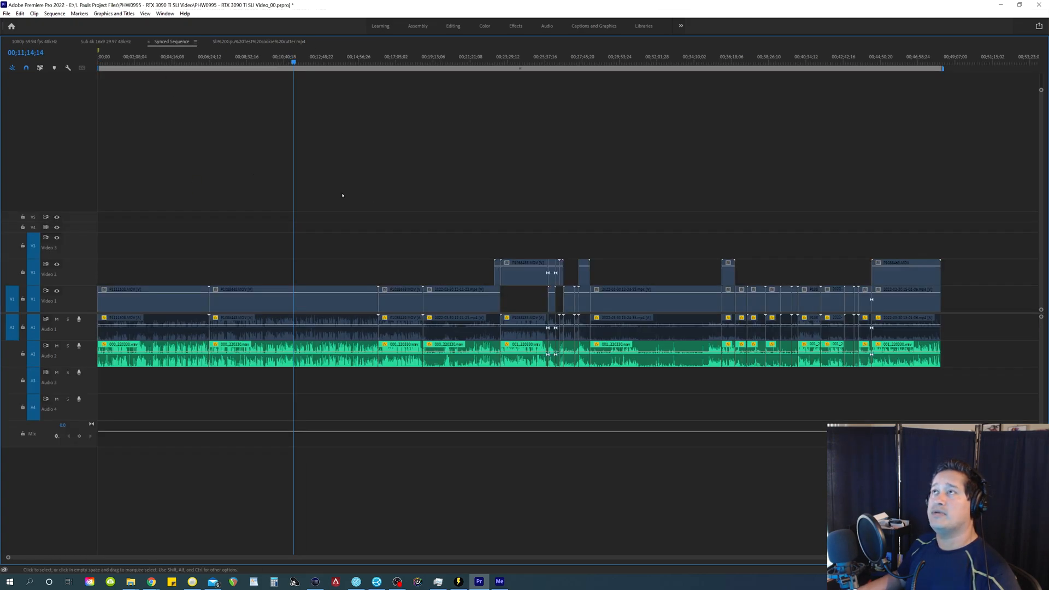
{"action": "left_click_drag", "start_coordinate": [982, 226], "coordinate": [119, 297]}
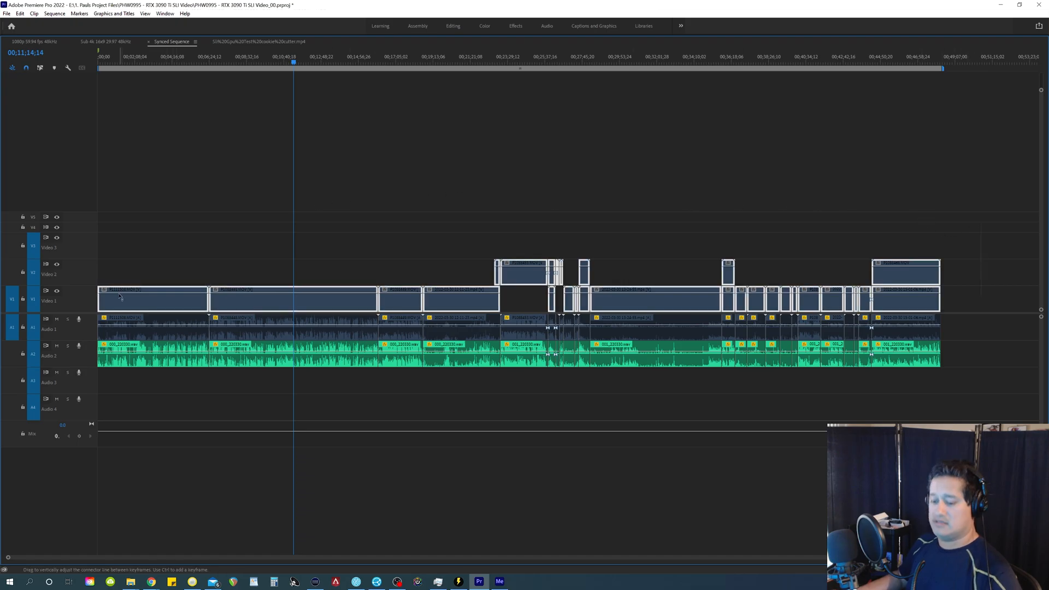
{"action": "right_click", "coordinate": [316, 306]}
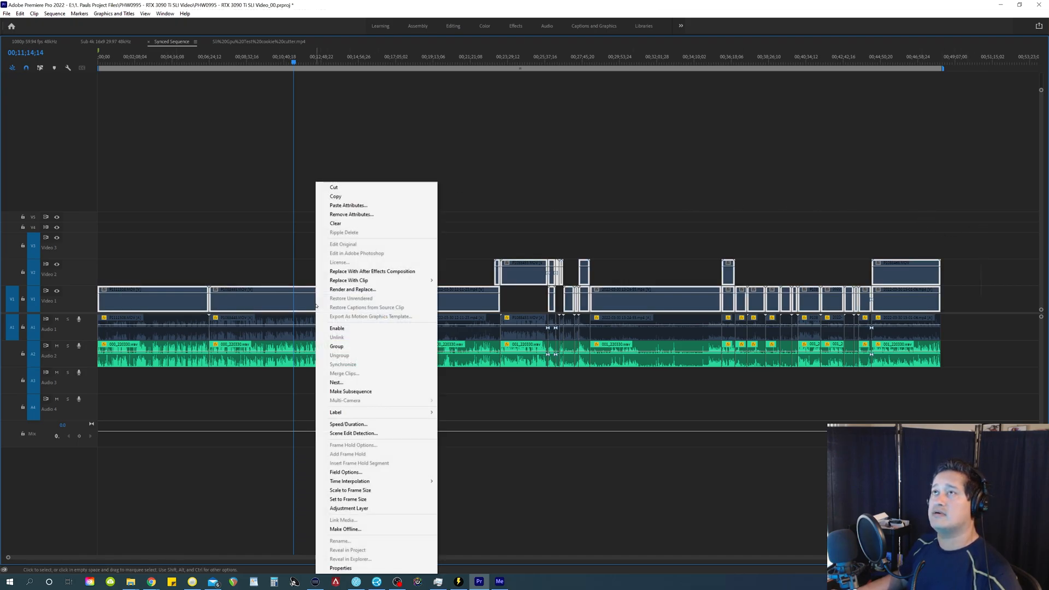
{"action": "left_click", "coordinate": [323, 327]}
{"action": "left_click", "coordinate": [239, 234]}
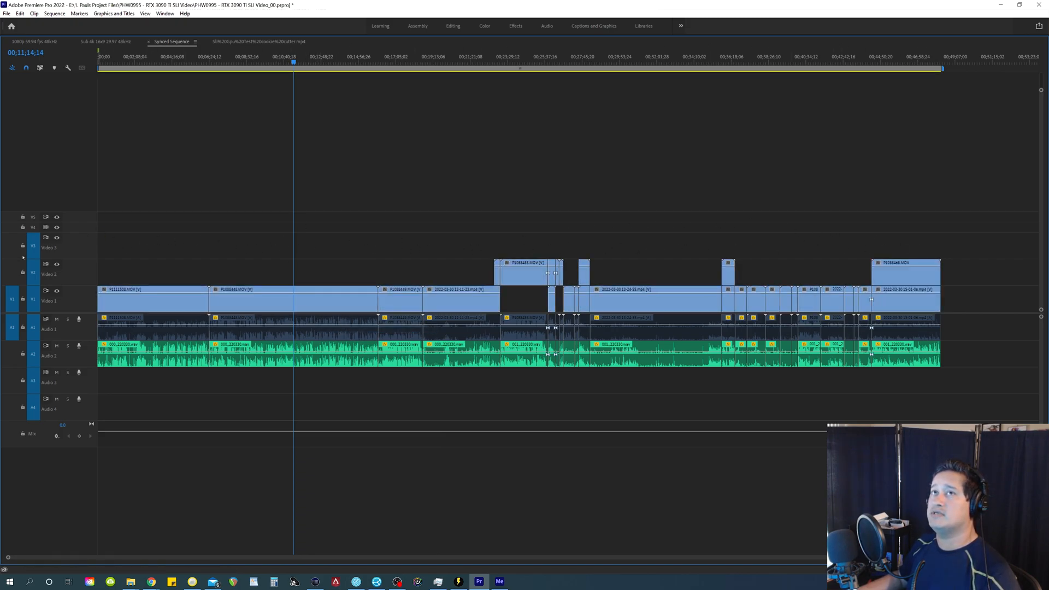
Step: Target only the Video 3 and Audio 3 tracks and set the source patching to those same tracks
{"action": "left_click_drag", "start_coordinate": [34, 272], "coordinate": [33, 328]}
{"action": "left_click", "coordinate": [31, 391]}
{"action": "left_click", "coordinate": [33, 355]}
{"action": "left_click", "coordinate": [33, 408]}
{"action": "left_click", "coordinate": [12, 246]}
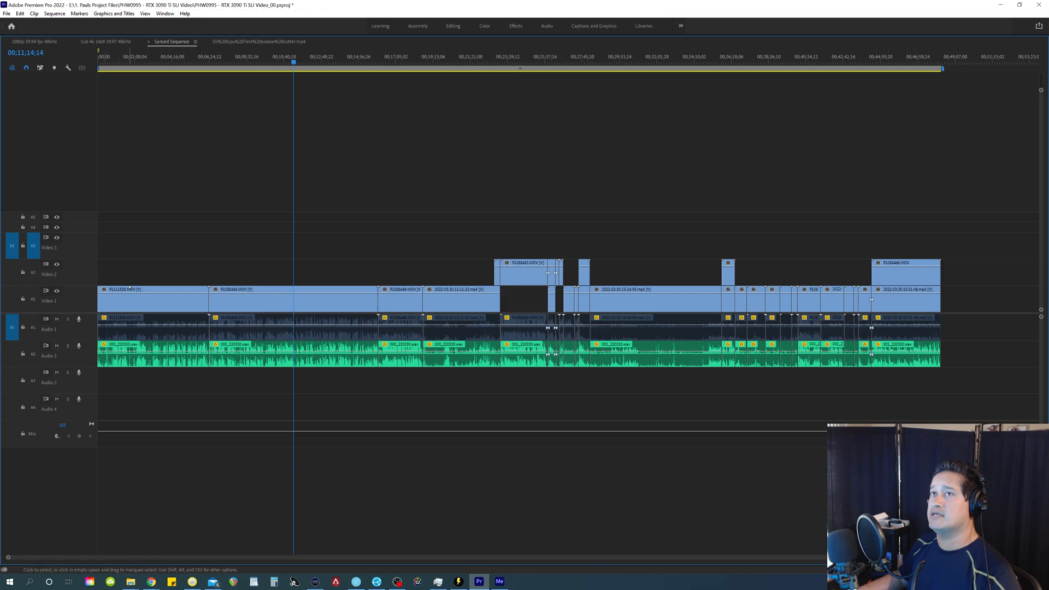
{"action": "left_click", "coordinate": [12, 381]}
{"action": "left_click", "coordinate": [33, 381]}
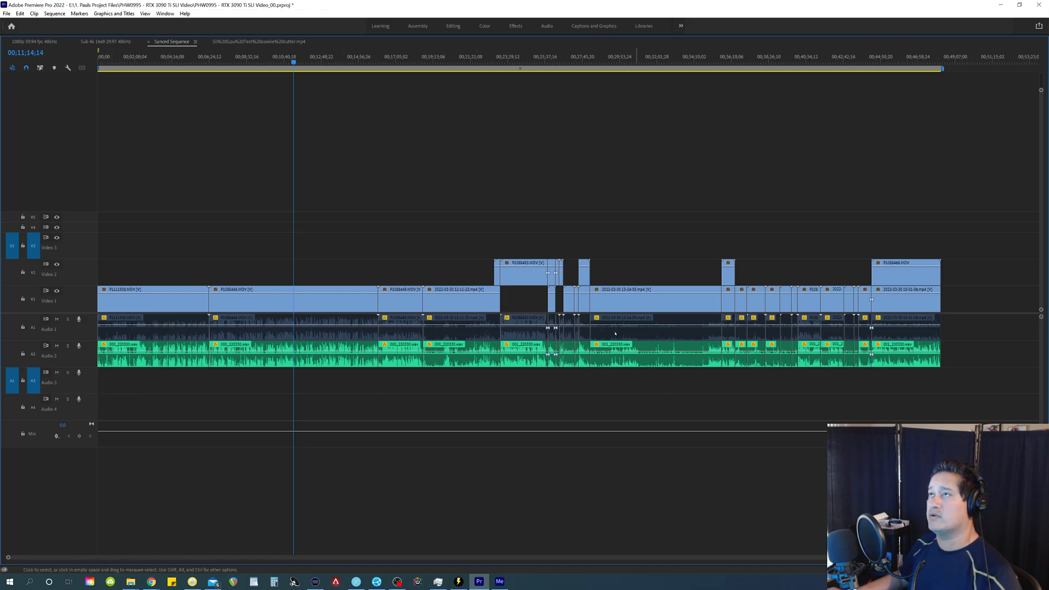
Step: Paste the copied silence clips at the start of the Synced Sequence onto Video 3 and Audio 3
{"action": "key", "text": "Home"}
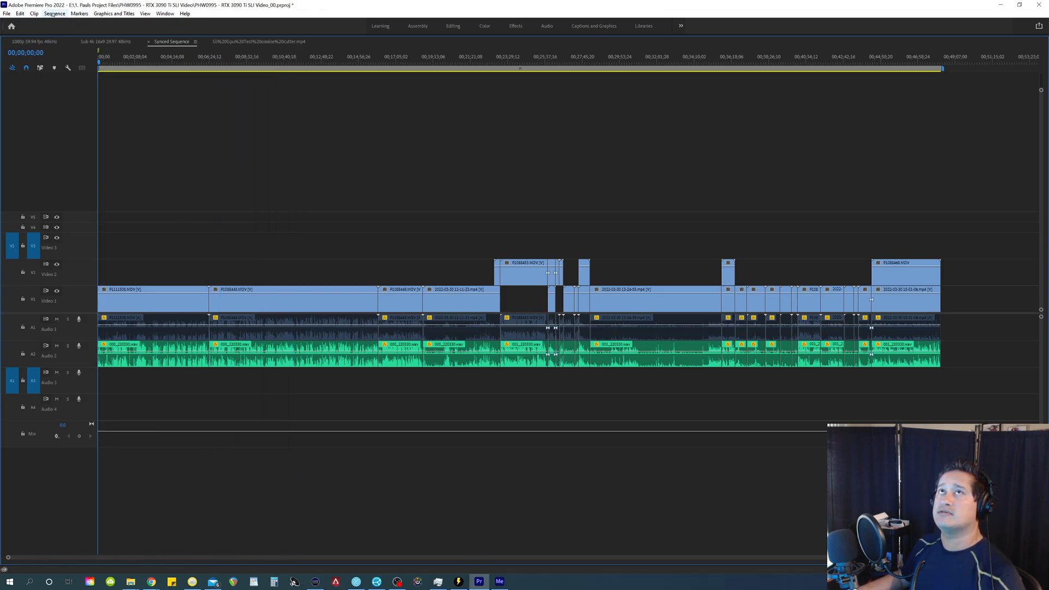
{"action": "left_click", "coordinate": [19, 14]}
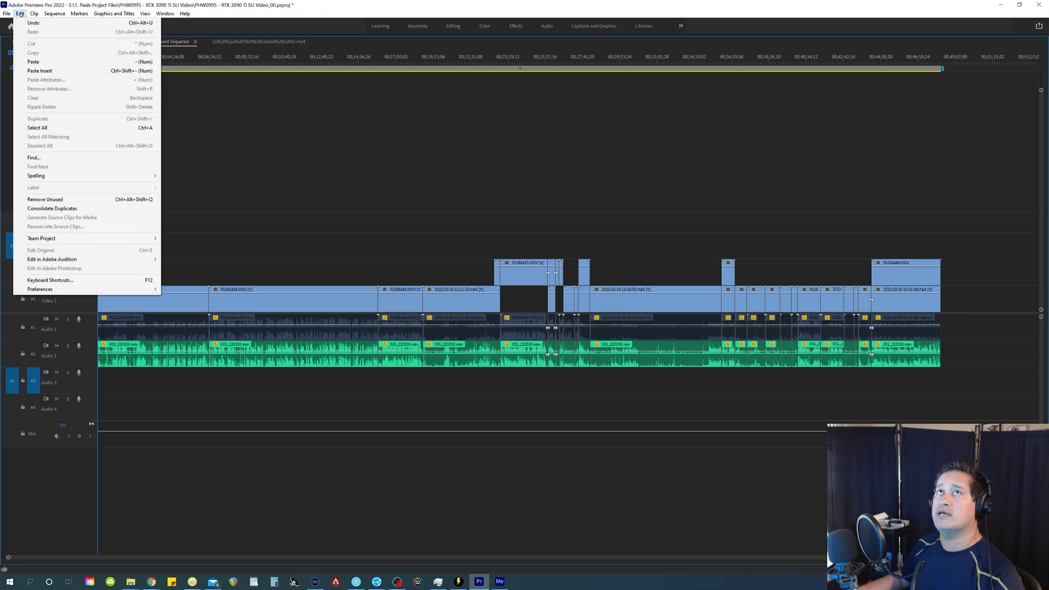
{"action": "left_click", "coordinate": [33, 62]}
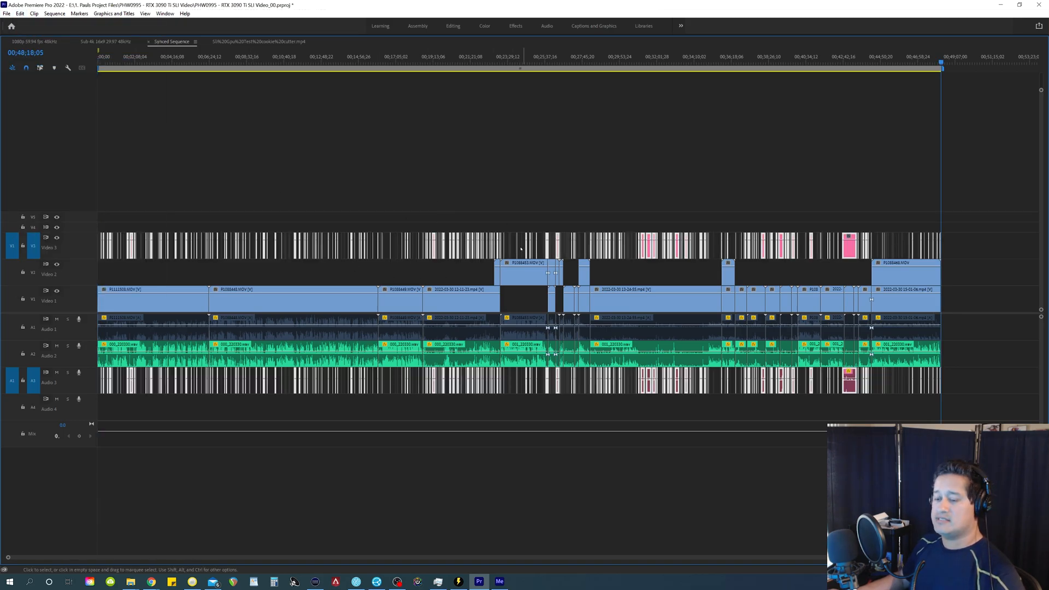
Step: Disable the pasted silence clips on Video 3 and Audio 3 of the Synced Sequence
{"action": "right_click", "coordinate": [452, 247]}
{"action": "left_click", "coordinate": [525, 328]}
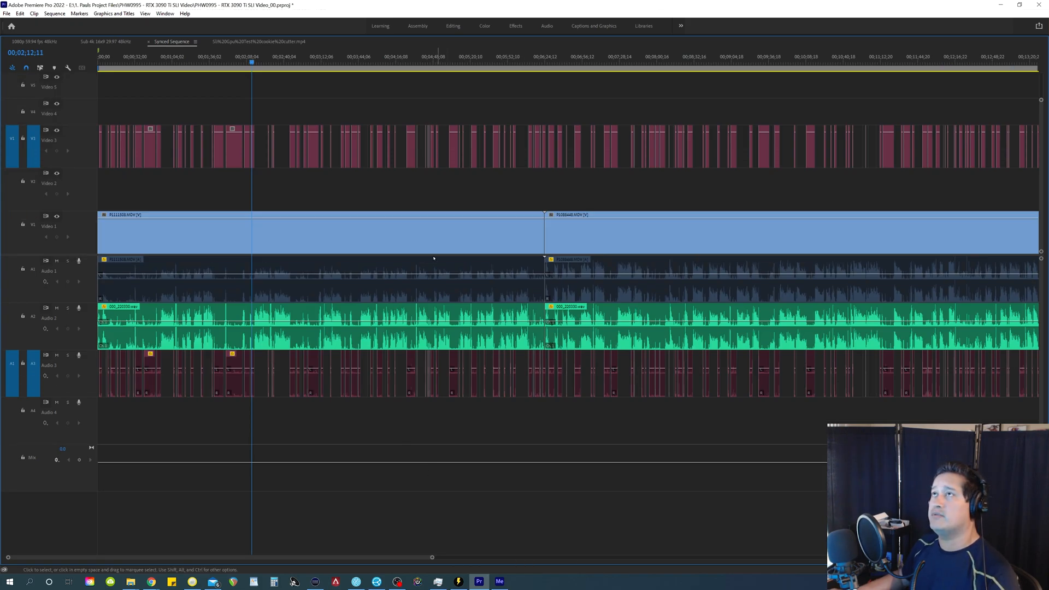
{"action": "key", "text": "backslash"}
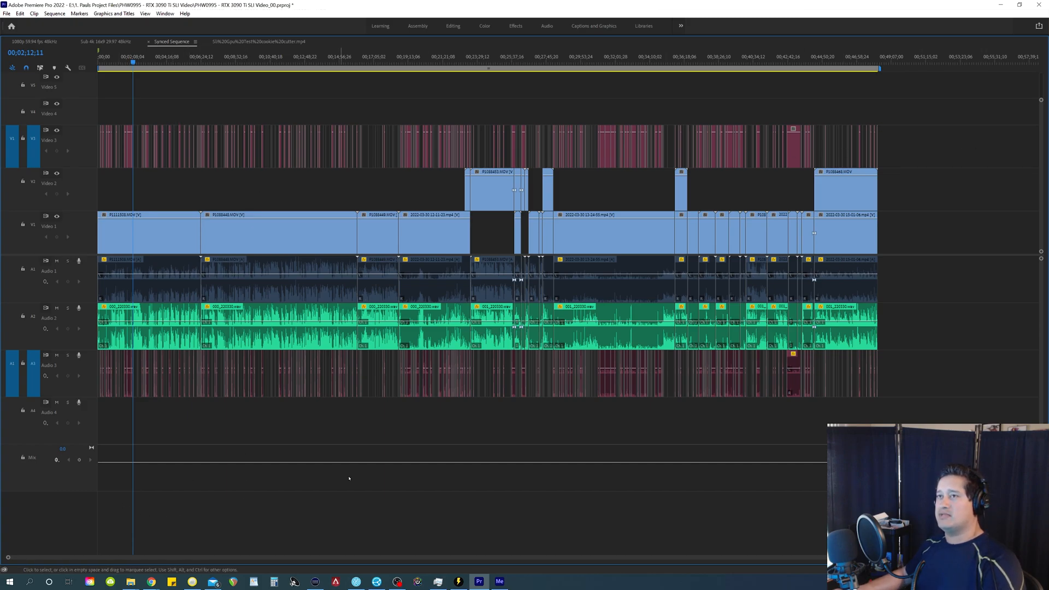
Step: Play back the first section from several spots, around 2:16, 3:22 and 5:32, to check it with the silence clips disabled
{"action": "key", "text": "equal"}
{"action": "key", "text": "equal"}
{"action": "key", "text": "equal"}
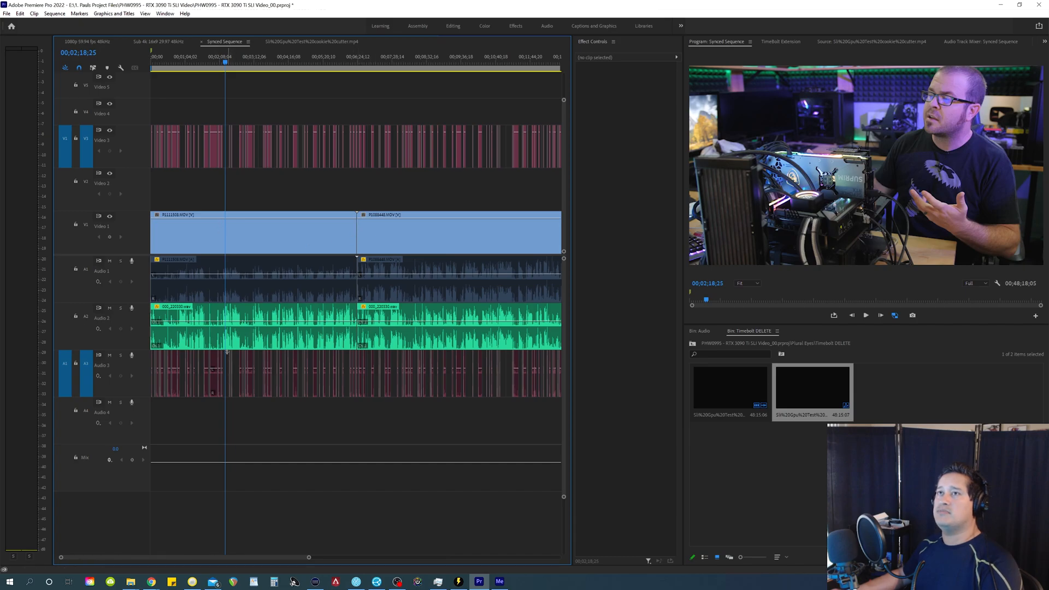
{"action": "left_click", "coordinate": [225, 349]}
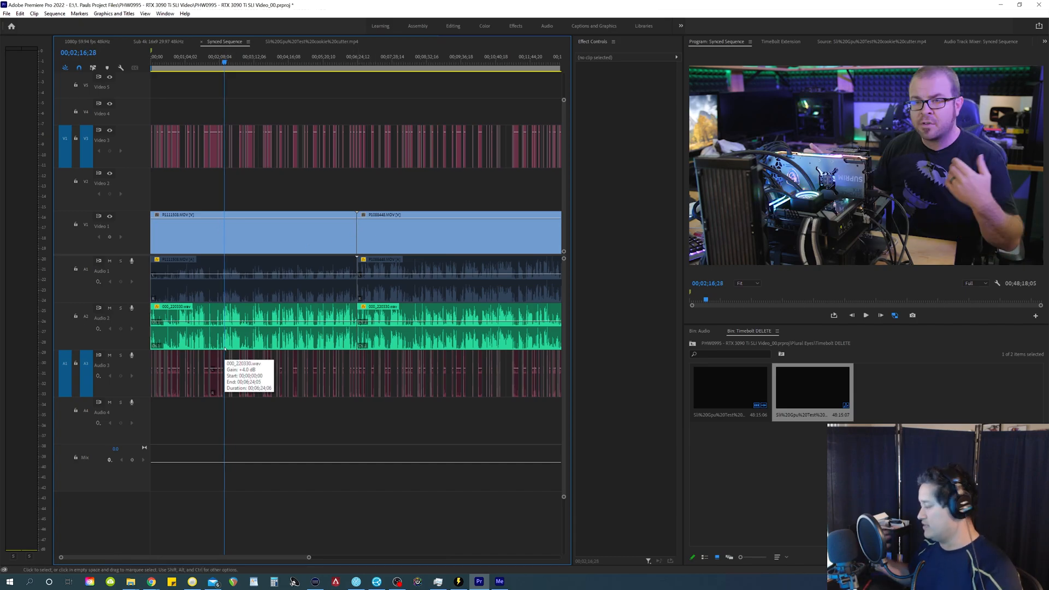
{"action": "key", "text": "space"}
{"action": "left_click", "coordinate": [258, 345]}
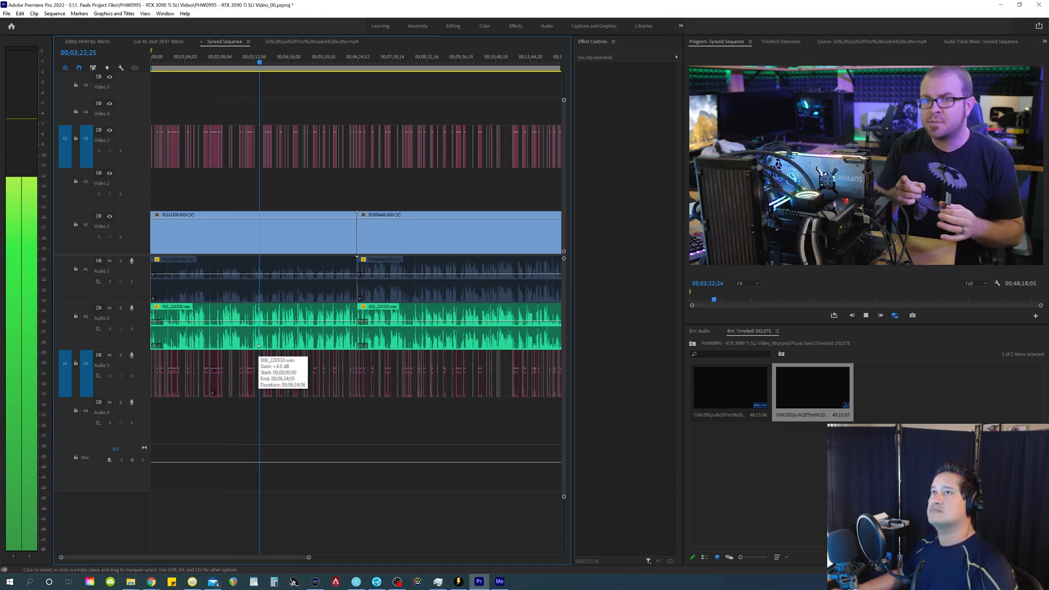
{"action": "left_click", "coordinate": [330, 345]}
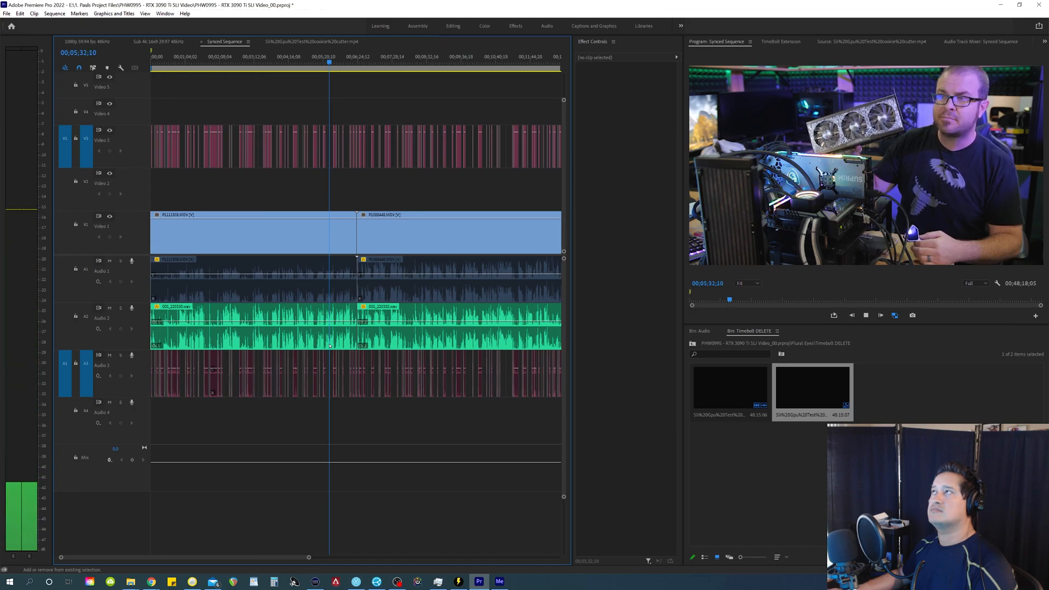
{"action": "key", "text": "space"}
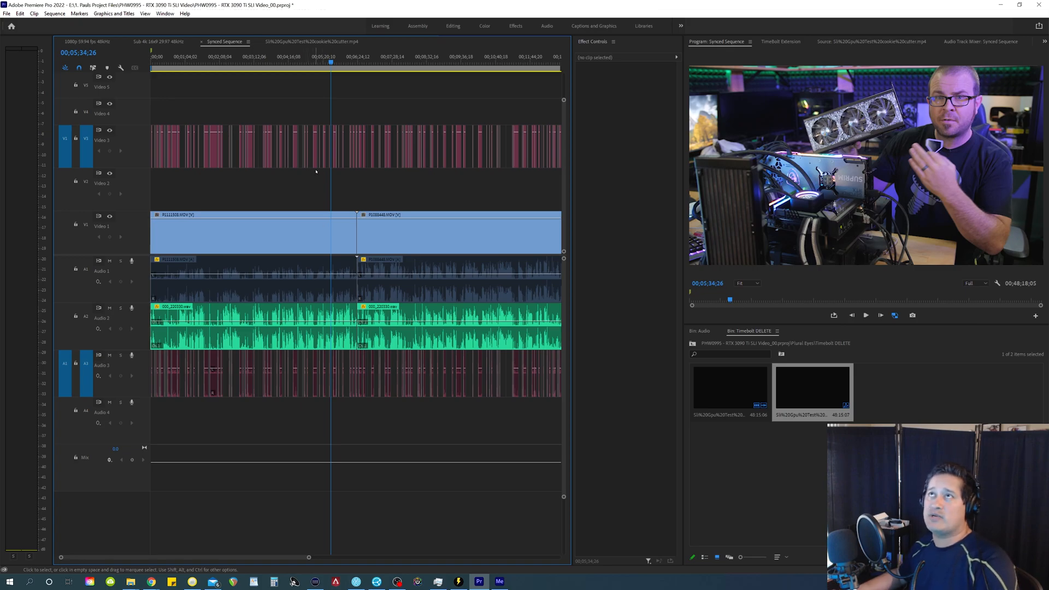
Step: Move the Video 3 silence clips above the first video clip down to Video 1 and delete them to cut out the silences
{"action": "left_click_drag", "start_coordinate": [357, 197], "coordinate": [152, 107]}
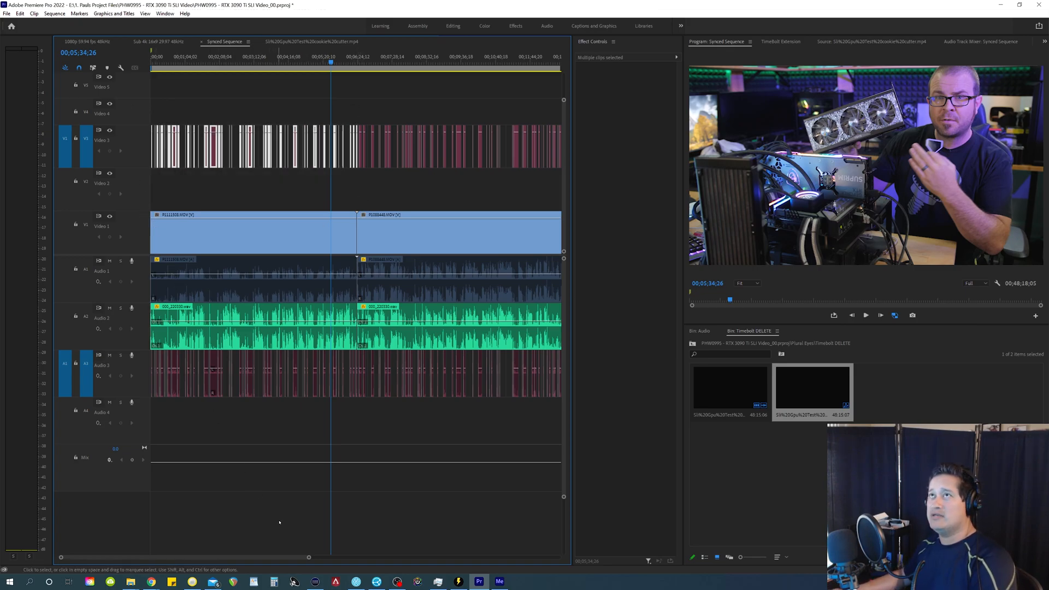
{"action": "key", "text": "alt+Down"}
{"action": "key", "text": "alt+Down"}
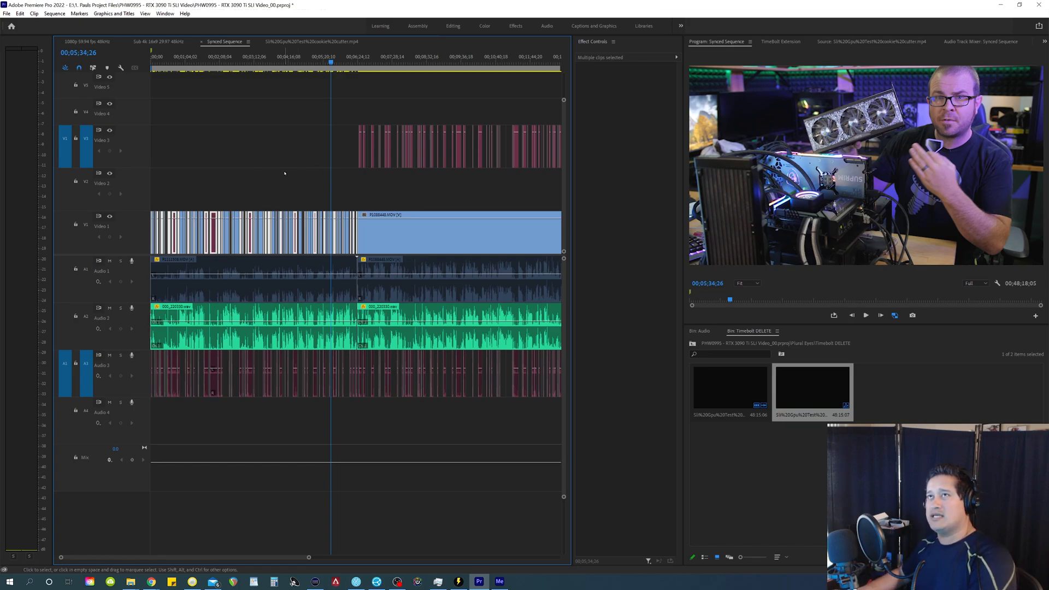
{"action": "key", "text": "Delete"}
Step: Move the first section's Audio 3 silence clips up through Audio 2 to Audio 1 and delete them
{"action": "left_click_drag", "start_coordinate": [369, 417], "coordinate": [152, 382]}
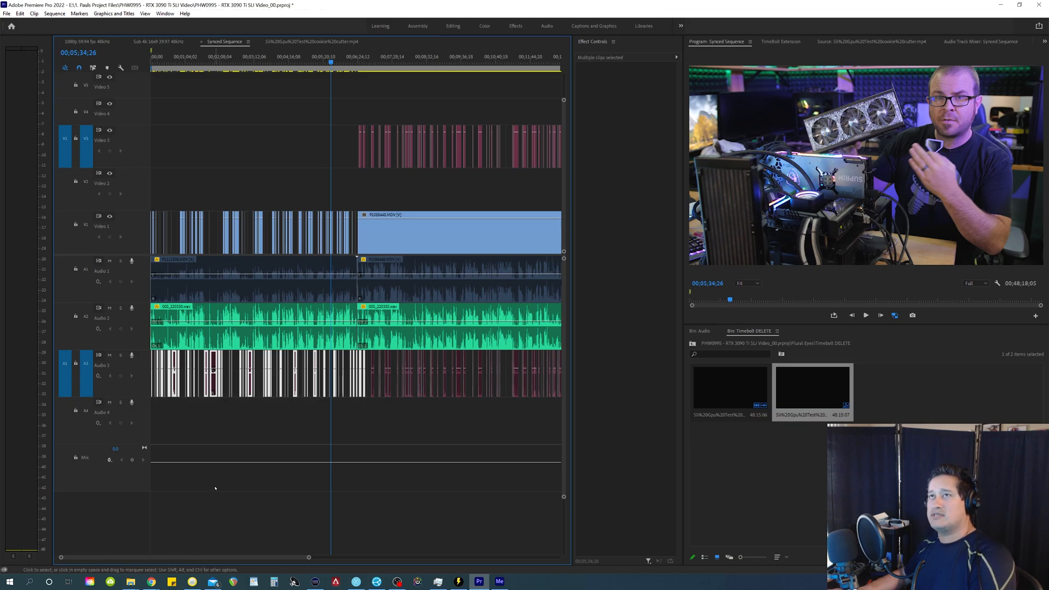
{"action": "key", "text": "alt+Up"}
{"action": "key", "text": "alt+Up"}
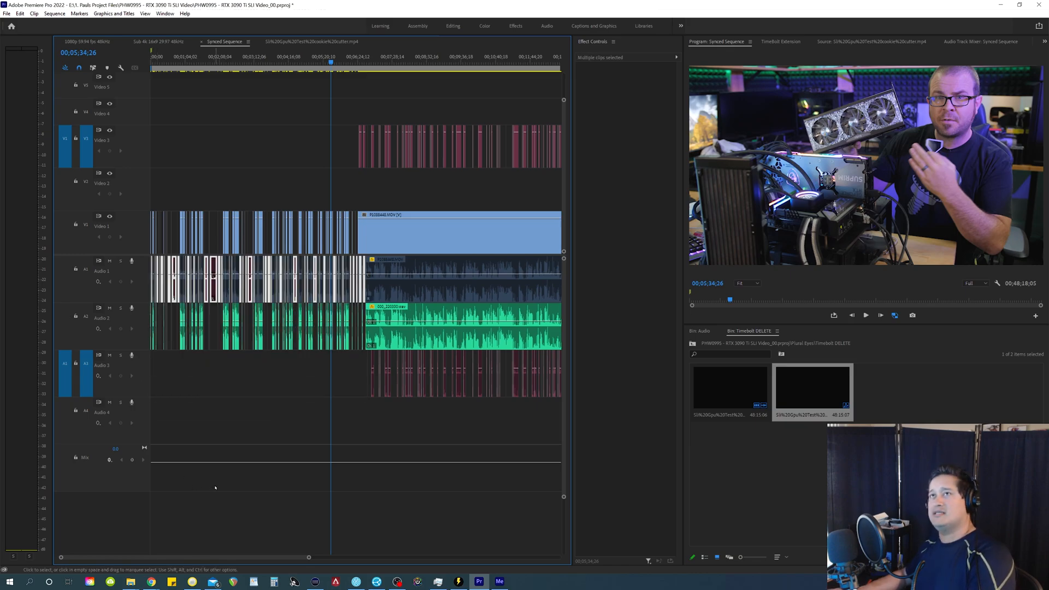
{"action": "left_click", "coordinate": [216, 487]}
Step: Move the remaining Video 3 silence clips at the start of the second video clip down to Video 1 and delete them
{"action": "left_click", "coordinate": [294, 164]}
{"action": "key", "text": "equal"}
{"action": "key", "text": "equal"}
{"action": "key", "text": "equal"}
{"action": "key", "text": "equal"}
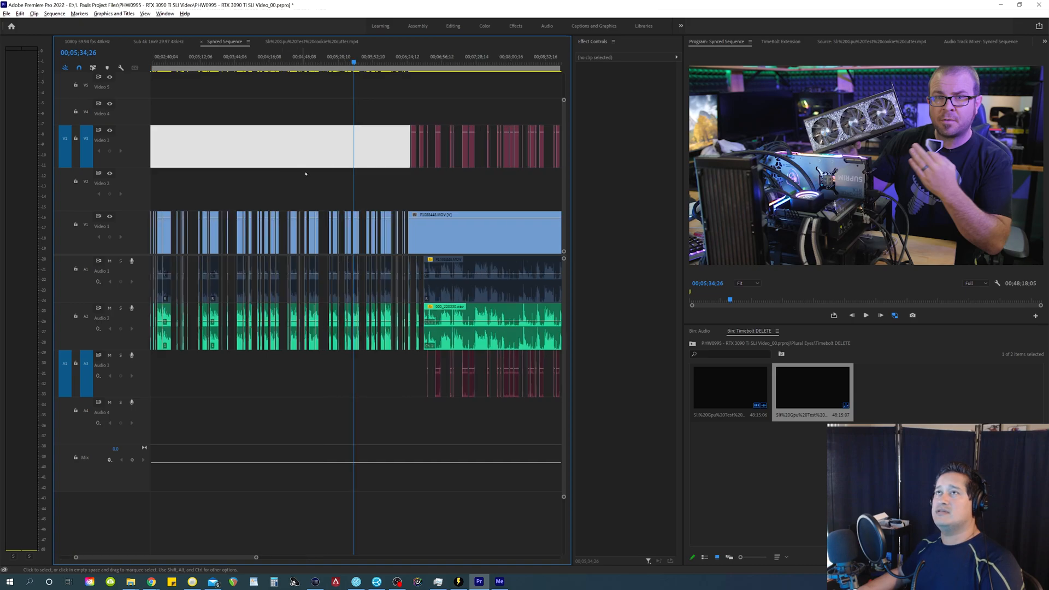
{"action": "key", "text": "minus"}
{"action": "key", "text": "minus"}
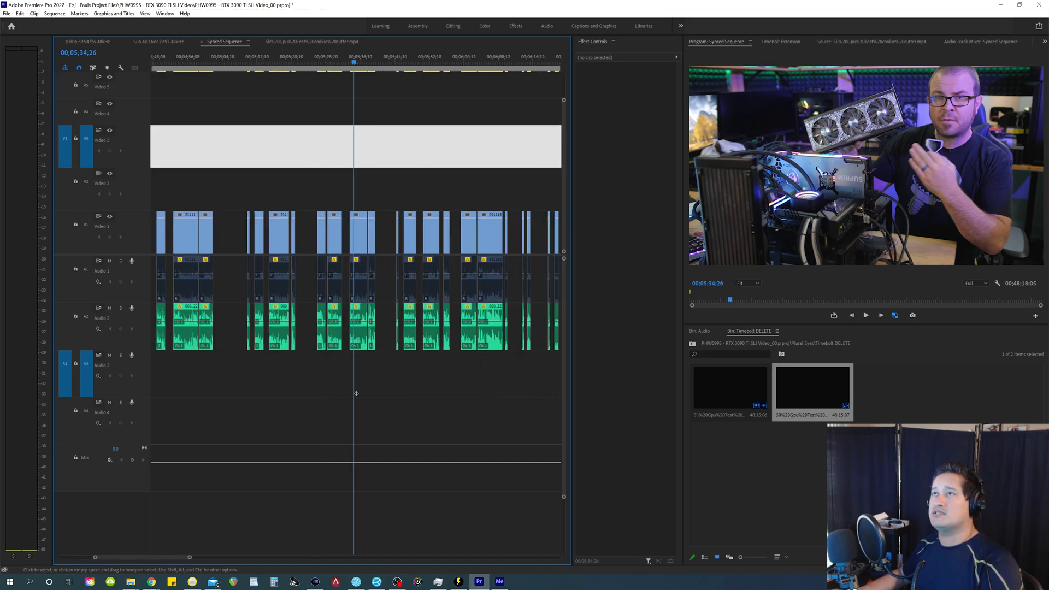
{"action": "left_click_drag", "start_coordinate": [185, 557], "coordinate": [141, 532]}
{"action": "key", "text": "minus"}
{"action": "key", "text": "minus"}
{"action": "key", "text": "shift+c"}
{"action": "key", "text": "equal"}
{"action": "key", "text": "equal"}
{"action": "key", "text": "equal"}
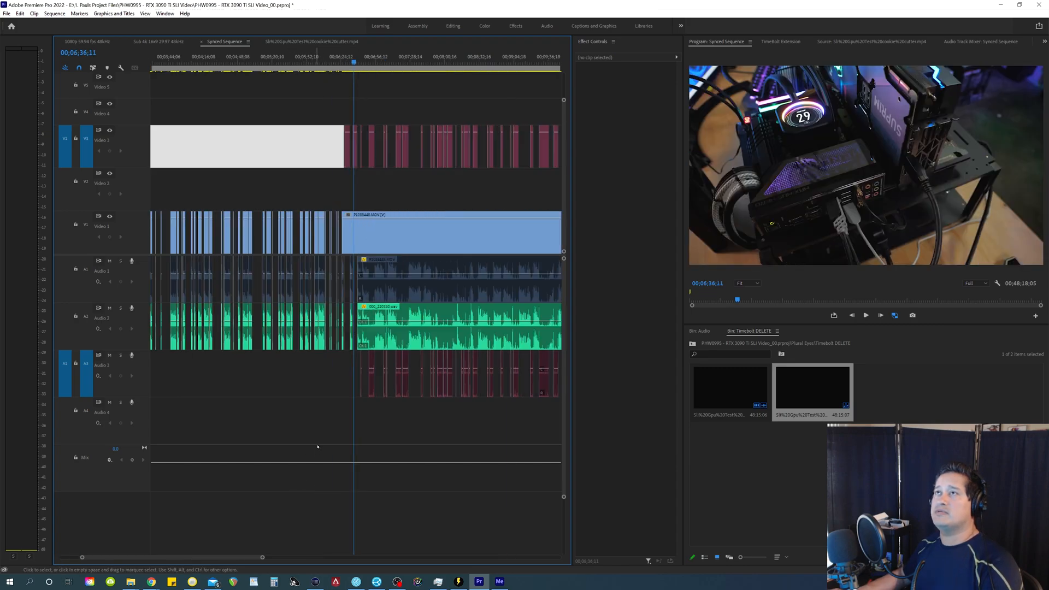
{"action": "key", "text": "Down"}
{"action": "left_click_drag", "start_coordinate": [258, 107], "coordinate": [362, 176]}
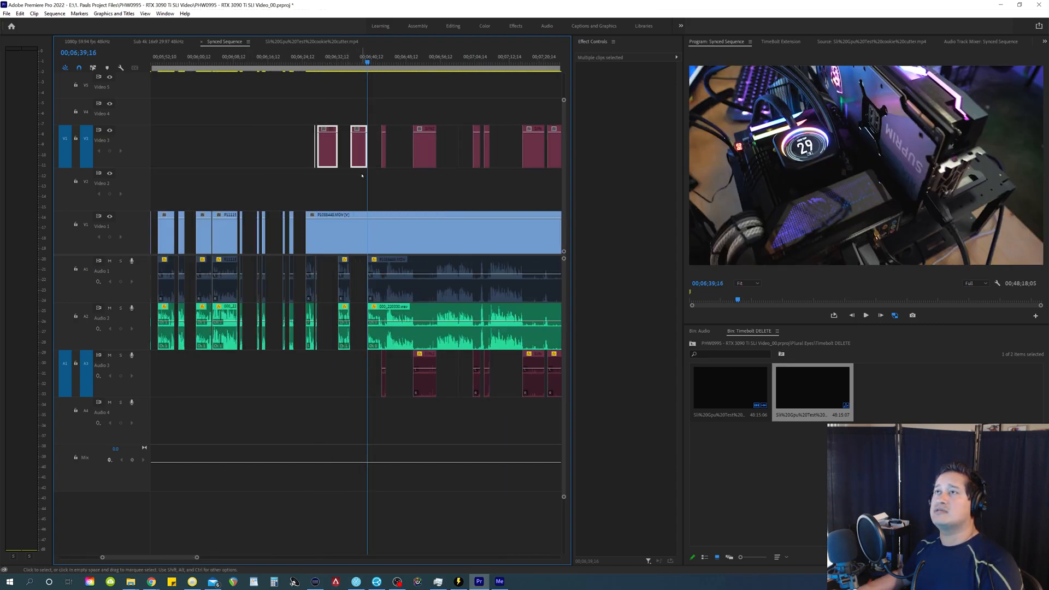
{"action": "key", "text": "alt+Down"}
{"action": "key", "text": "alt+Down"}
{"action": "key", "text": "Delete"}
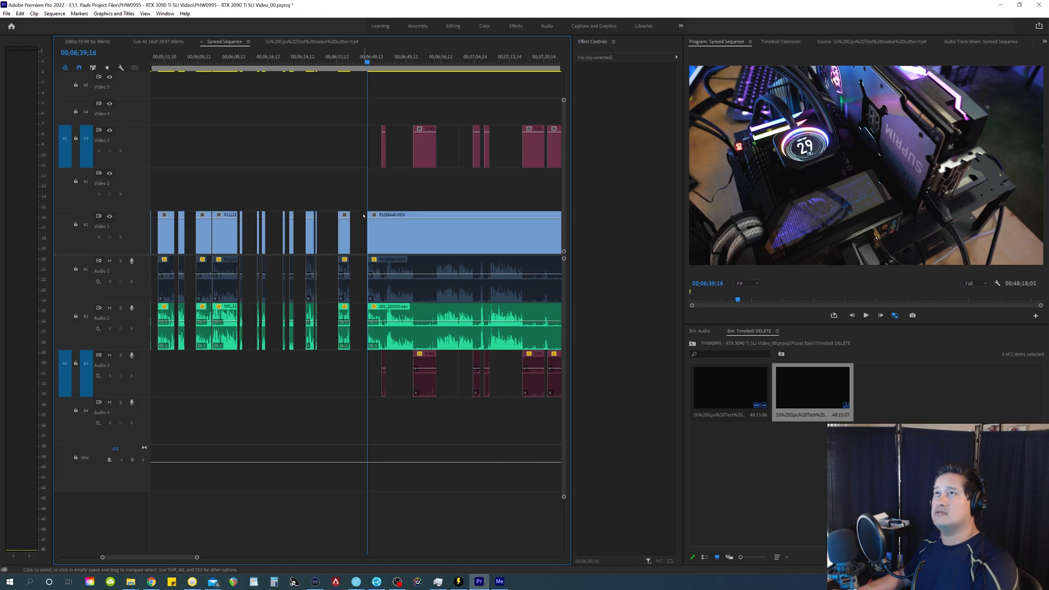
Step: Select all the cut pieces of the first section across Video 1, Audio 1 and Audio 2 and close the gaps between them
{"action": "key", "text": "minus"}
{"action": "key", "text": "minus"}
{"action": "key", "text": "minus"}
{"action": "key", "text": "minus"}
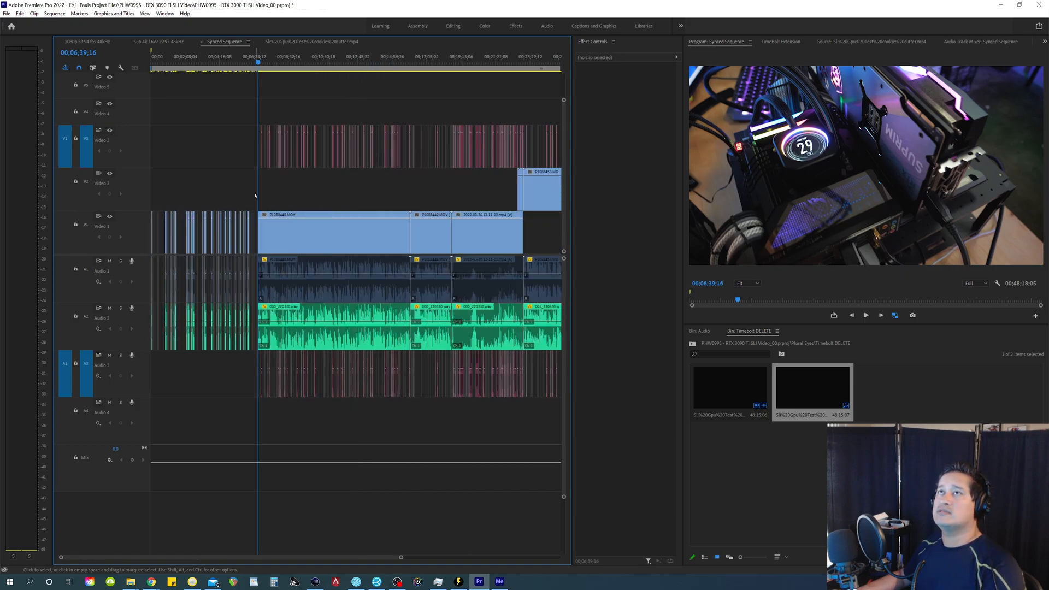
{"action": "key", "text": "equal"}
{"action": "left_click_drag", "start_coordinate": [366, 189], "coordinate": [153, 426]}
{"action": "left_click", "coordinate": [49, 14]}
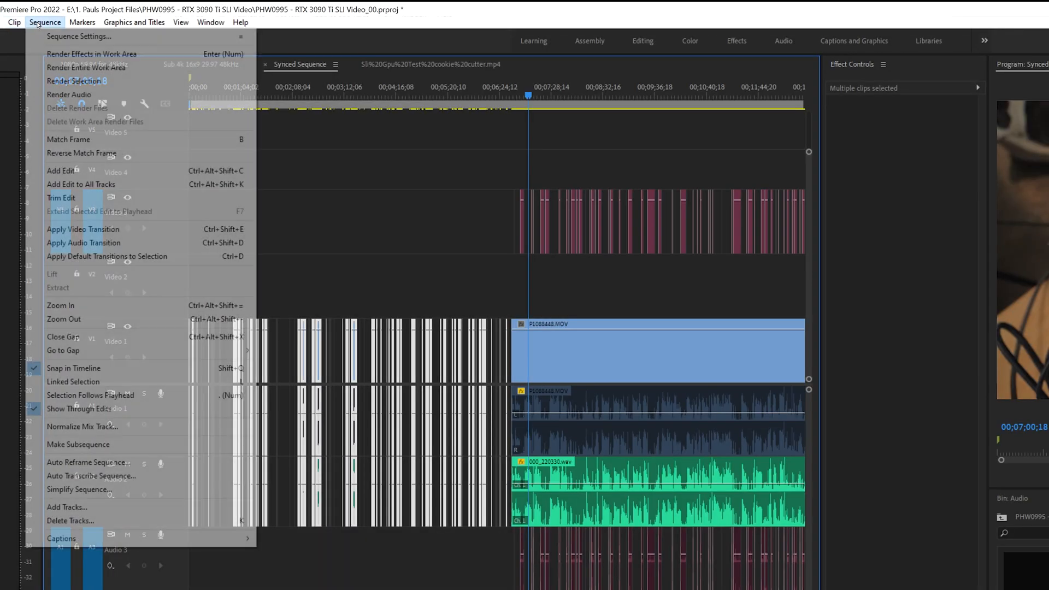
{"action": "left_click", "coordinate": [79, 340]}
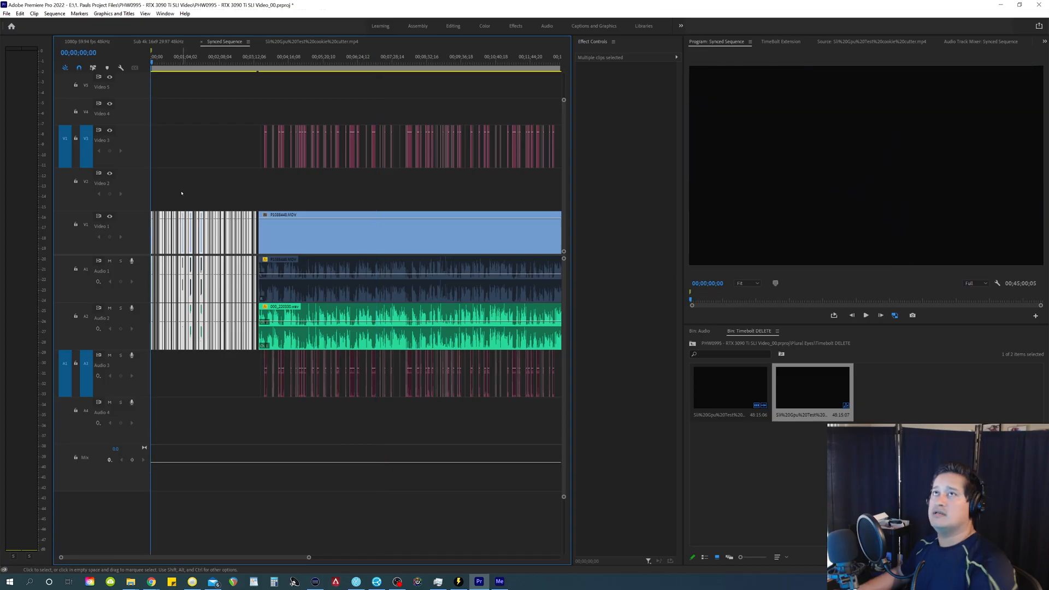
Step: Ripple-delete the short empty gap at the very start of the sequence
{"action": "left_click", "coordinate": [269, 266]}
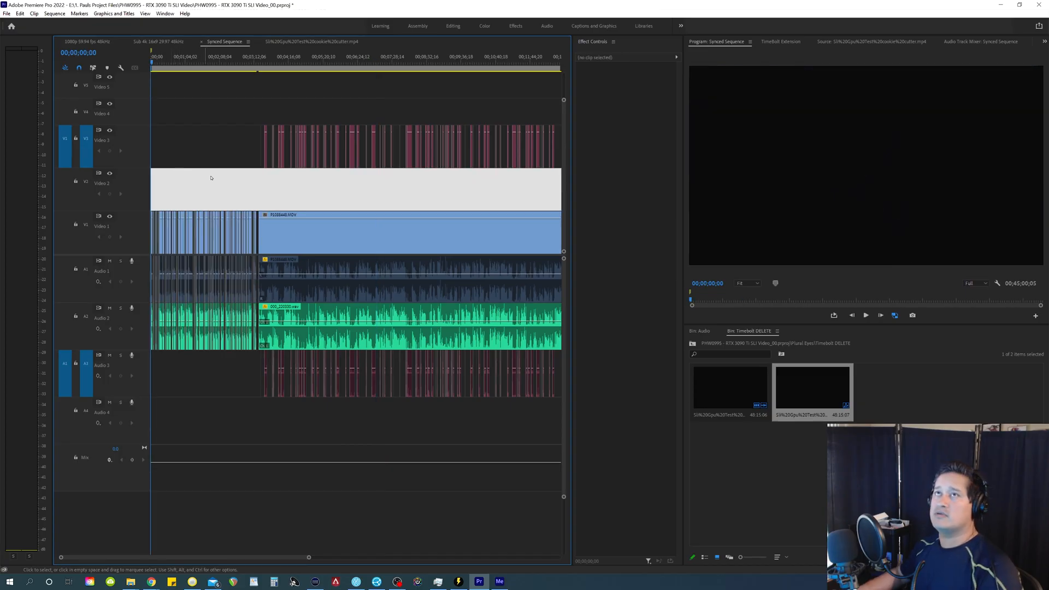
{"action": "key", "text": "equal"}
{"action": "key", "text": "equal"}
{"action": "key", "text": "equal"}
{"action": "key", "text": "equal"}
{"action": "key", "text": "equal"}
{"action": "key", "text": "space"}
{"action": "key", "text": "equal"}
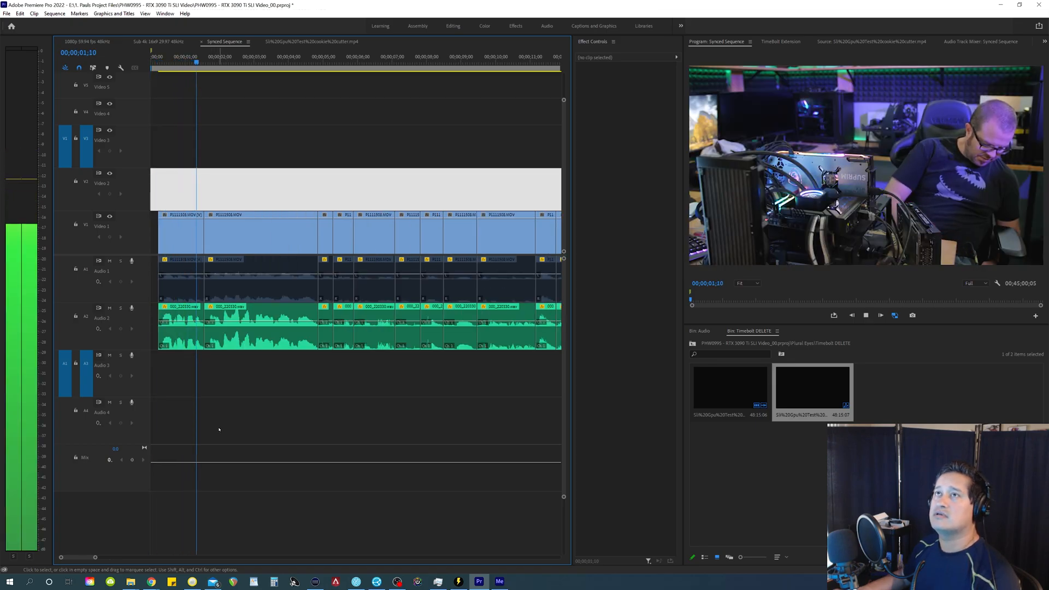
{"action": "key", "text": "Delete"}
Step: Play the opening and ripple-delete the unwanted clips in about the first 16 seconds across the video and audio tracks
{"action": "key", "text": "minus"}
{"action": "key", "text": "minus"}
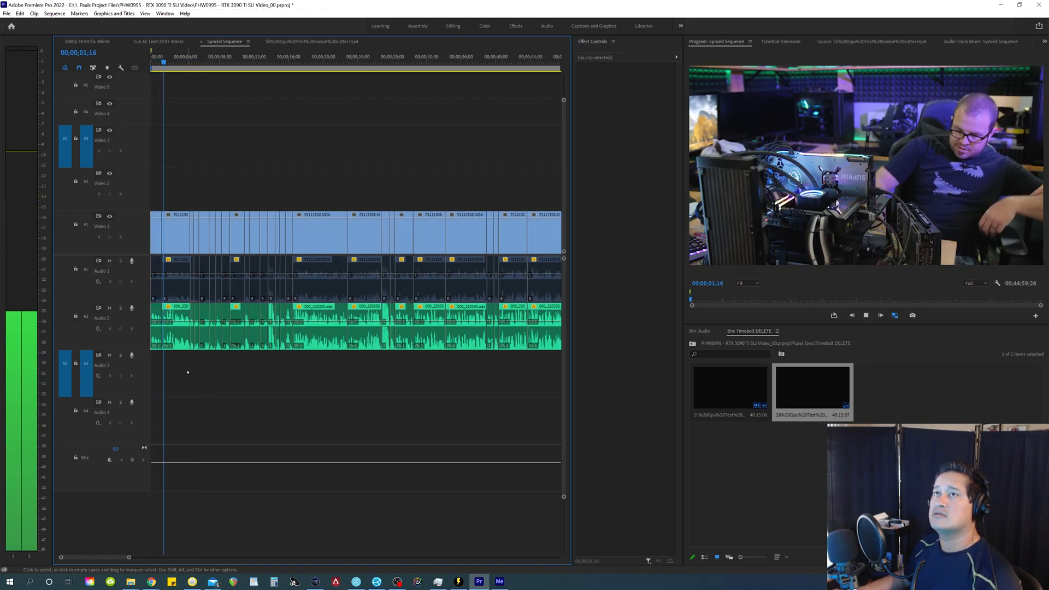
{"action": "key", "text": "equal"}
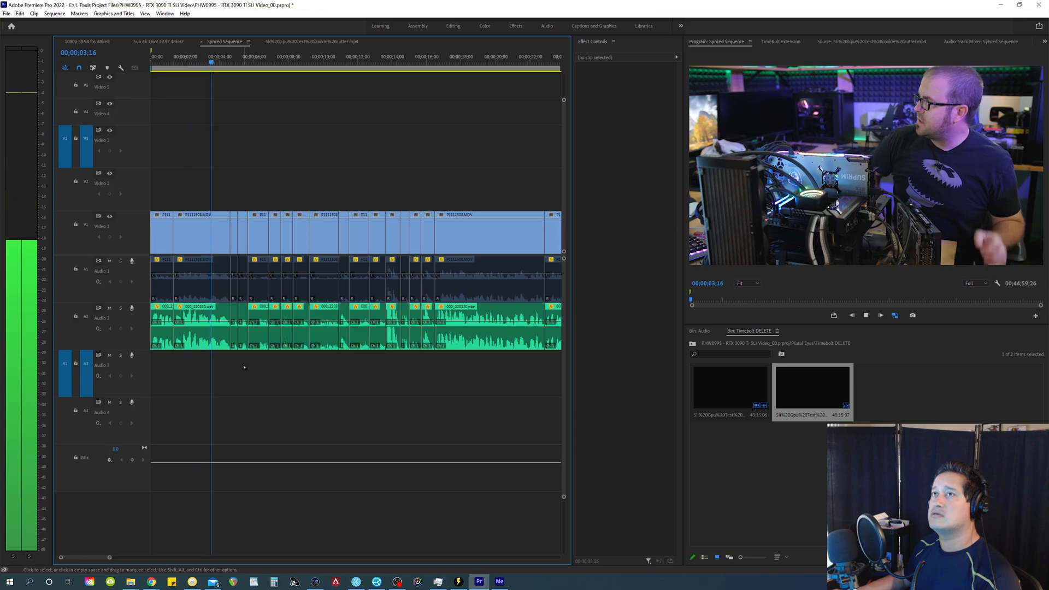
{"action": "left_click_drag", "start_coordinate": [244, 365], "coordinate": [345, 368]}
{"action": "key", "text": "space"}
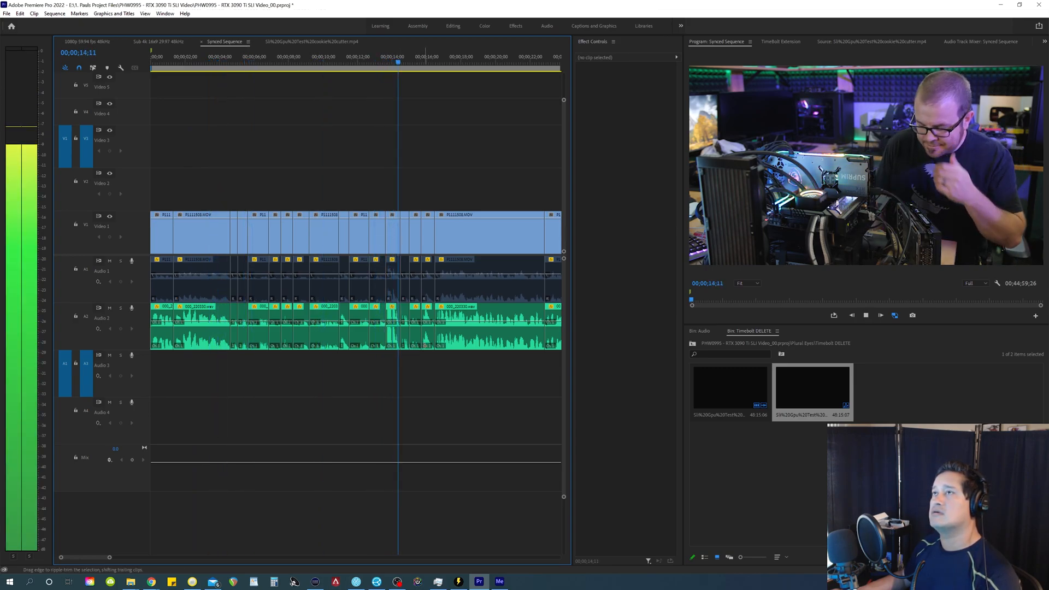
{"action": "key", "text": "space"}
{"action": "left_click_drag", "start_coordinate": [428, 188], "coordinate": [175, 406]}
{"action": "key", "text": "shift+Delete"}
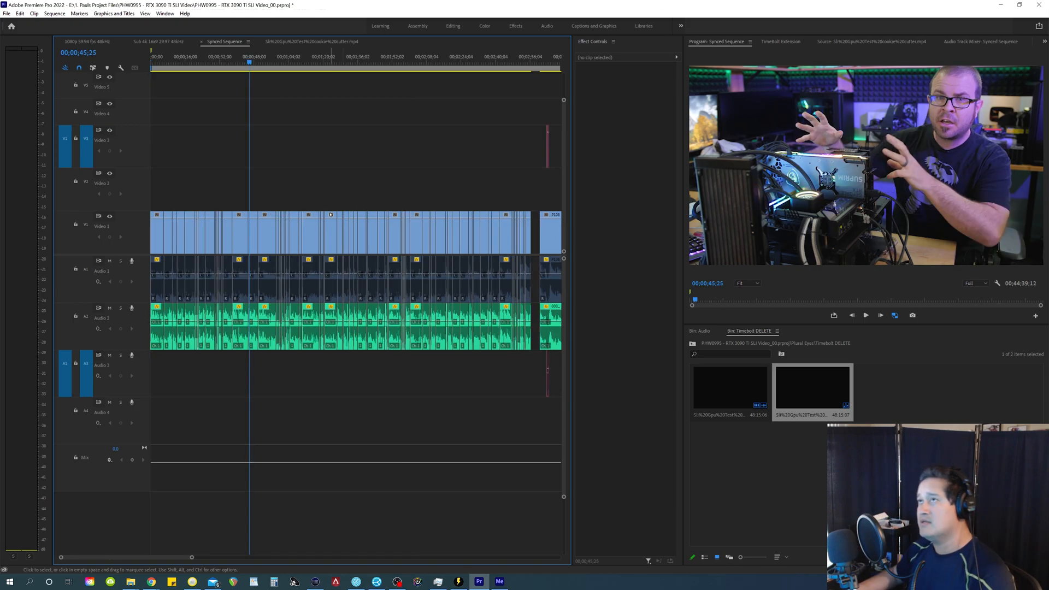
Step: Move the Video 3 silence clips above the second section down to Video 2 and turn on targeting for Video 2
{"action": "key", "text": "minus"}
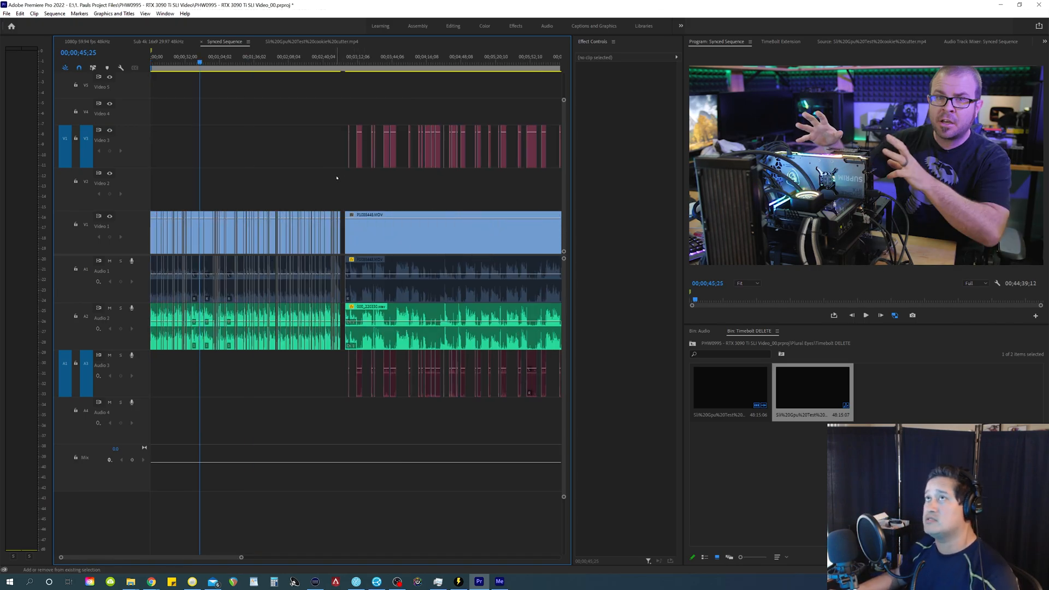
{"action": "left_click", "coordinate": [337, 178], "text": "shift"}
{"action": "key", "text": "minus"}
{"action": "left_click_drag", "start_coordinate": [217, 118], "coordinate": [543, 179]}
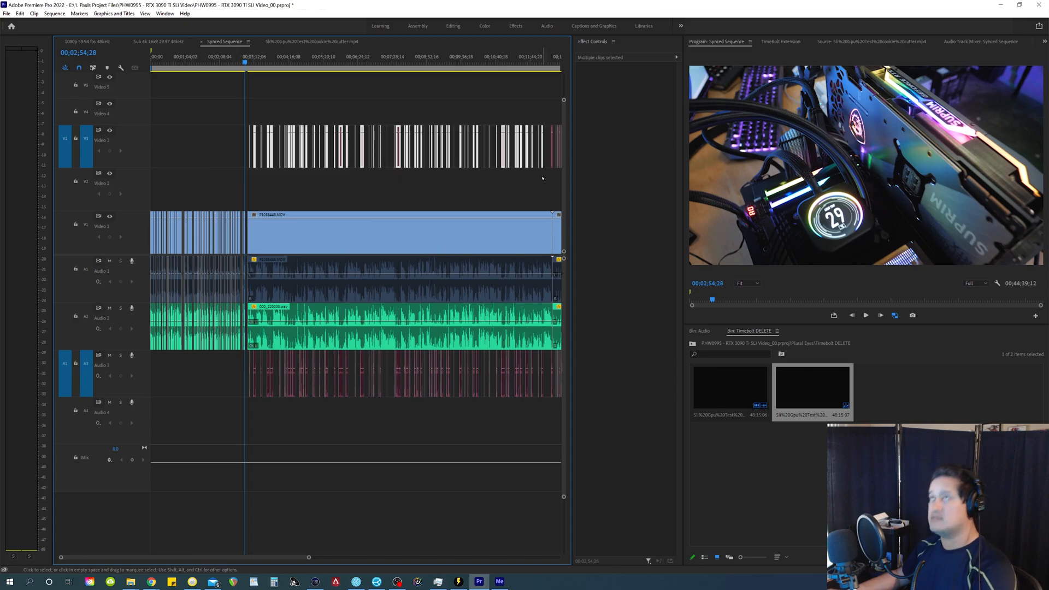
{"action": "key", "text": "alt+Down"}
{"action": "left_click_drag", "start_coordinate": [216, 379], "coordinate": [288, 328]}
{"action": "left_click", "coordinate": [268, 168]}
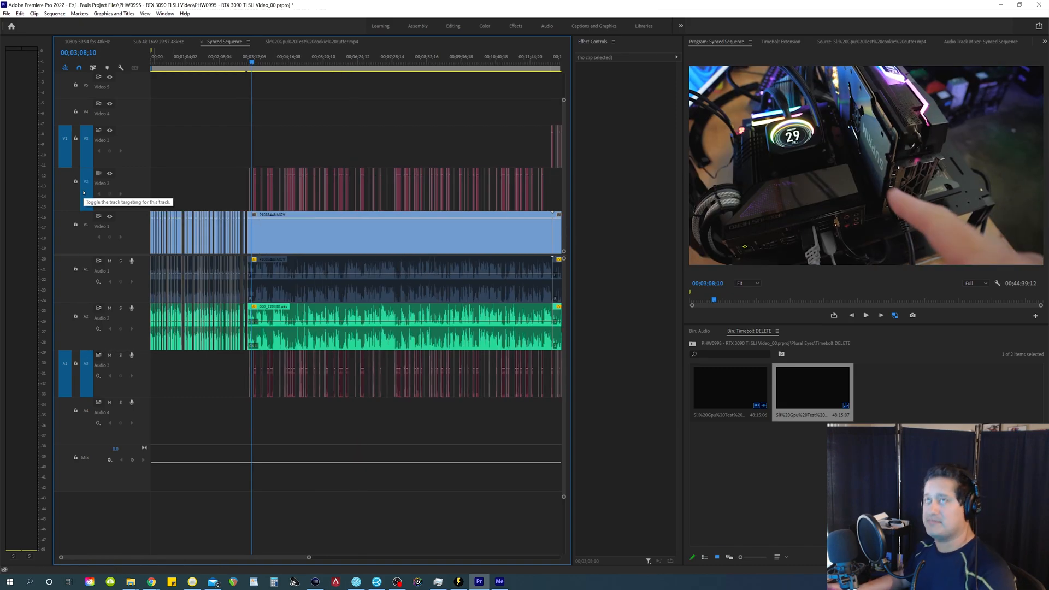
{"action": "key", "text": "ctrl+s"}
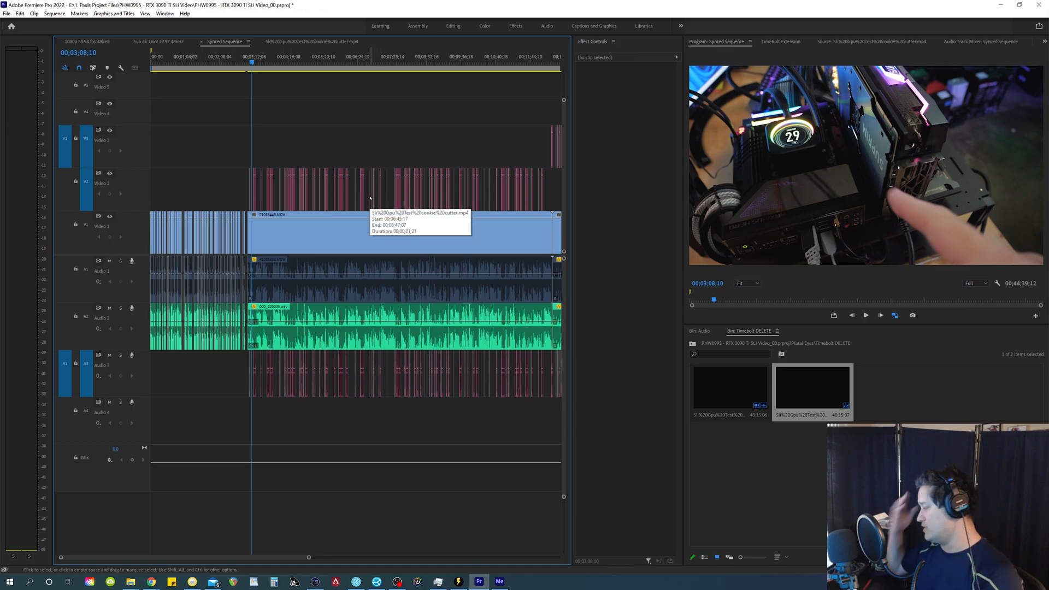
Step: Look up the commands assigned to the S and W keys in the keyboard shortcut settings
{"action": "key", "text": "ctrl+alt+k"}
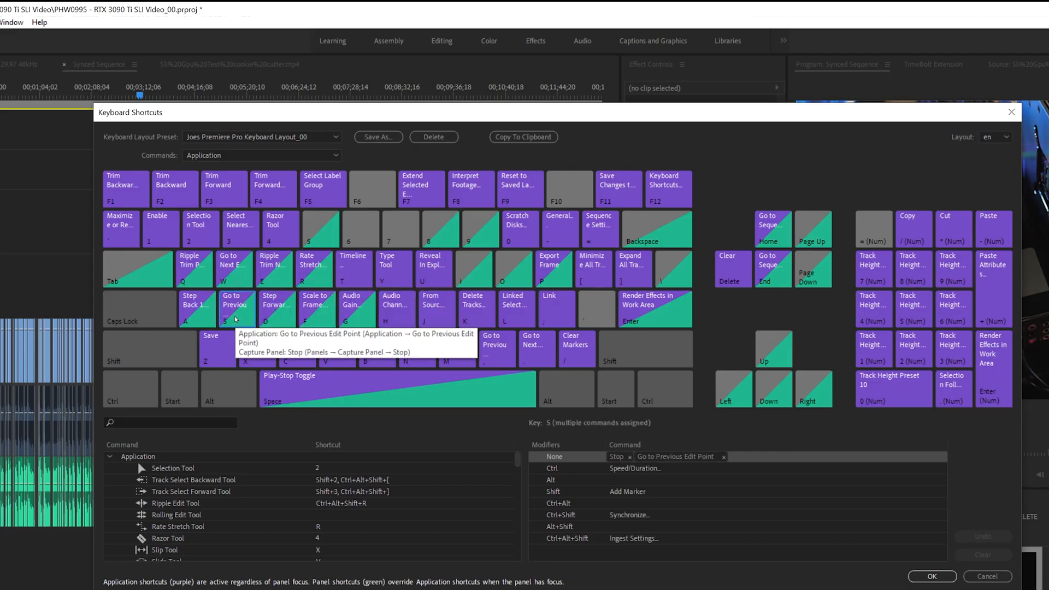
{"action": "left_click", "coordinate": [314, 208]}
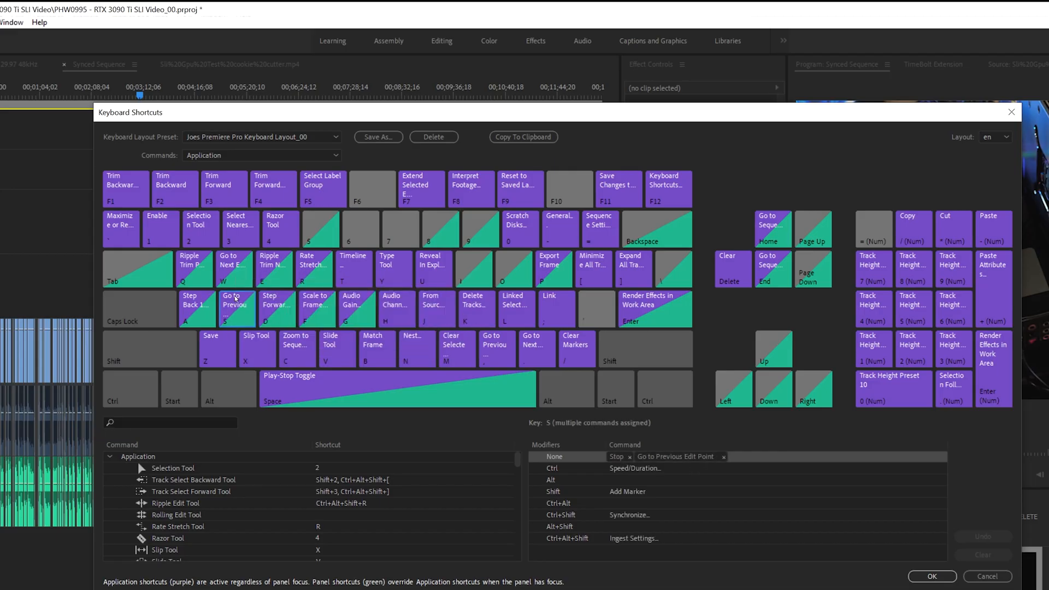
{"action": "left_click", "coordinate": [247, 285]}
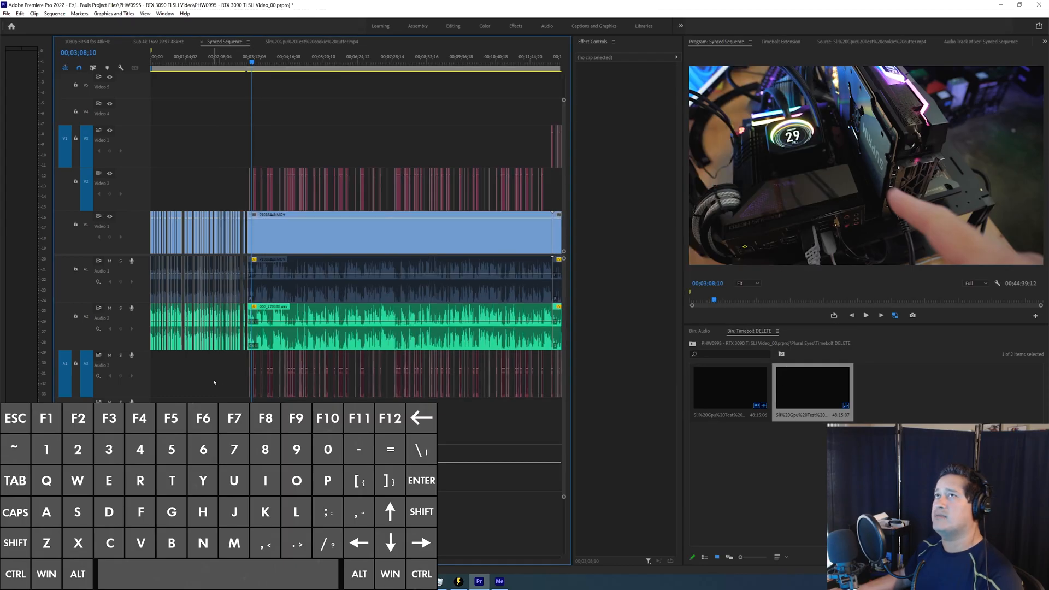
{"action": "key", "text": "ctrl+alt+w"}
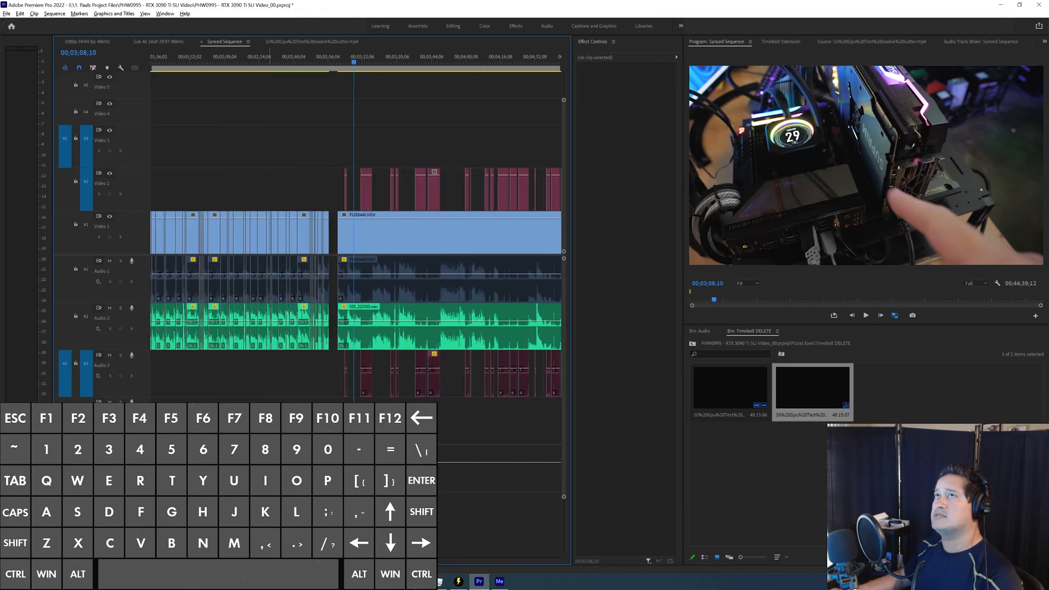
Step: Step the playhead forward through the edit points of the silence clips on Video 2
{"action": "key", "text": "Down"}
{"action": "key", "text": "w"}
{"action": "key", "text": "w"}
{"action": "key", "text": "w"}
{"action": "key", "text": "w"}
{"action": "key", "text": "w"}
{"action": "key", "text": "w"}
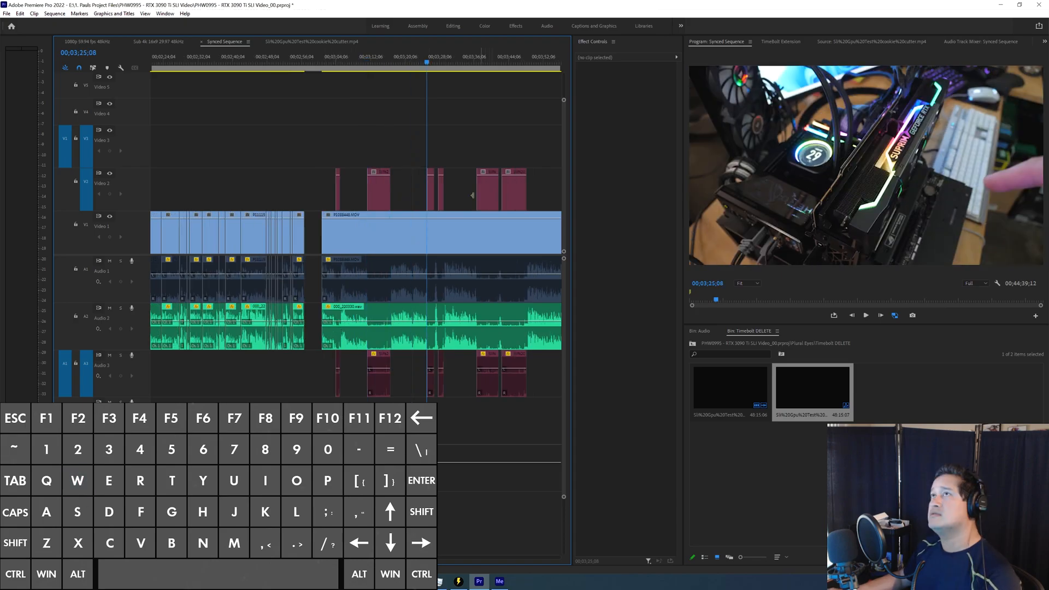
{"action": "key", "text": "w"}
{"action": "key", "text": "w"}
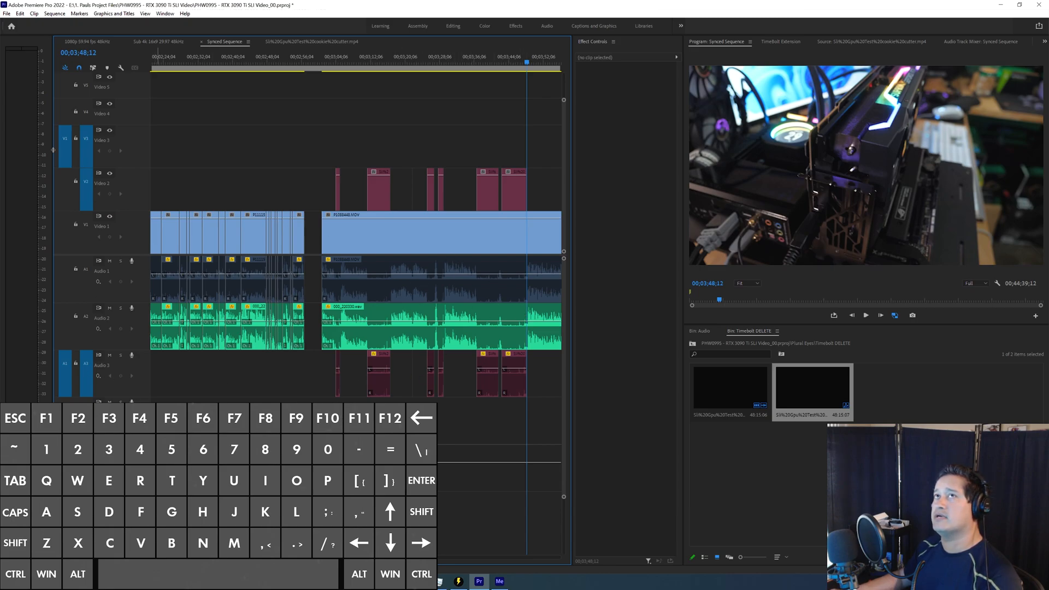
Step: Turn off targeting for Video 2, Video 3 and Audio 3, and target Video 1 and Audio 1 instead
{"action": "left_click", "coordinate": [84, 160]}
{"action": "left_click", "coordinate": [84, 229]}
{"action": "left_click", "coordinate": [85, 191]}
{"action": "left_click", "coordinate": [86, 279]}
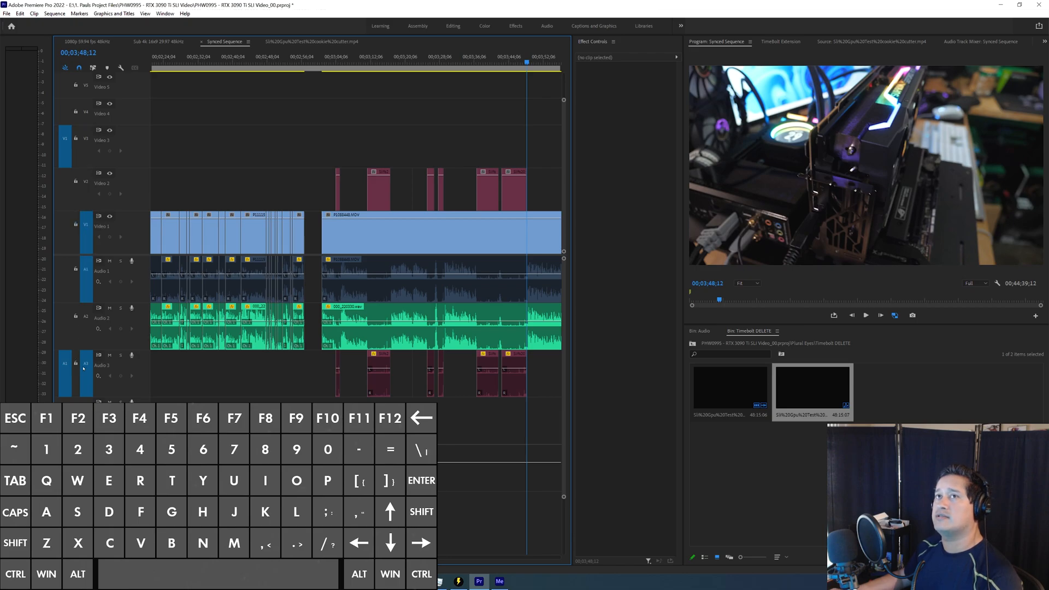
{"action": "left_click", "coordinate": [87, 369]}
Step: Cut the second section's clips on Video 1 and Audio 1 at 00;03;47;22
{"action": "key", "text": "q"}
{"action": "key", "text": "q"}
{"action": "key", "text": "minus"}
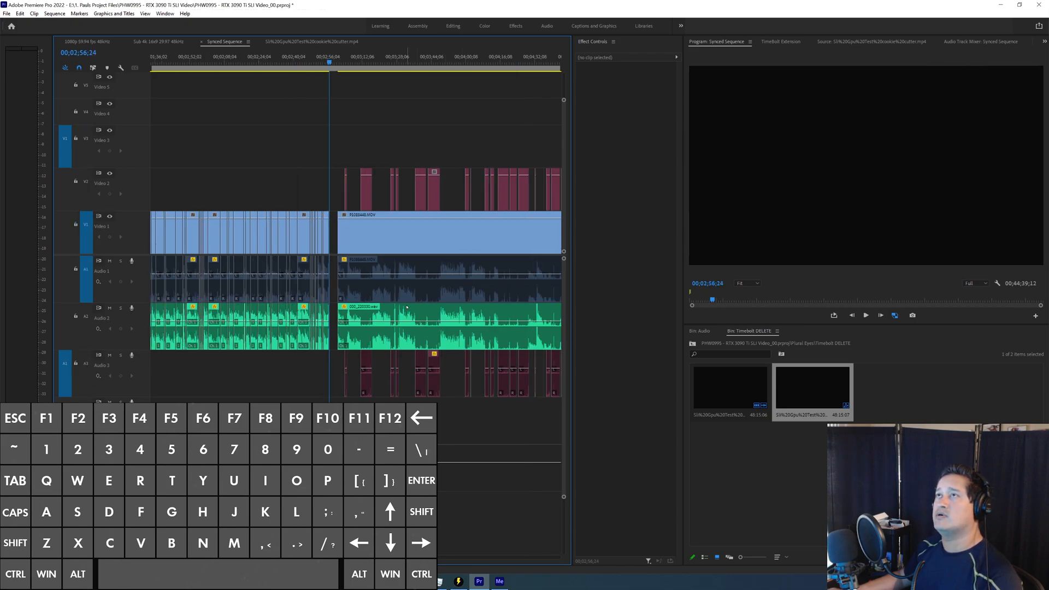
{"action": "right_click", "coordinate": [449, 255], "text": "shift"}
{"action": "key", "text": "ctrl+k"}
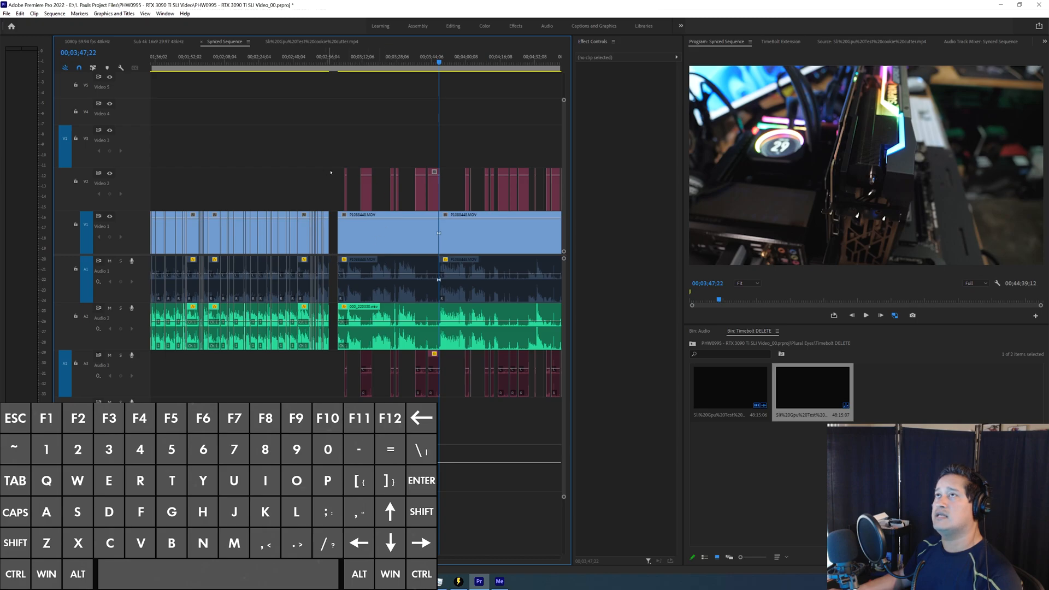
Step: Step the playhead back and forth between the Video 1 edit points on both sides of the gap
{"action": "key", "text": "s"}
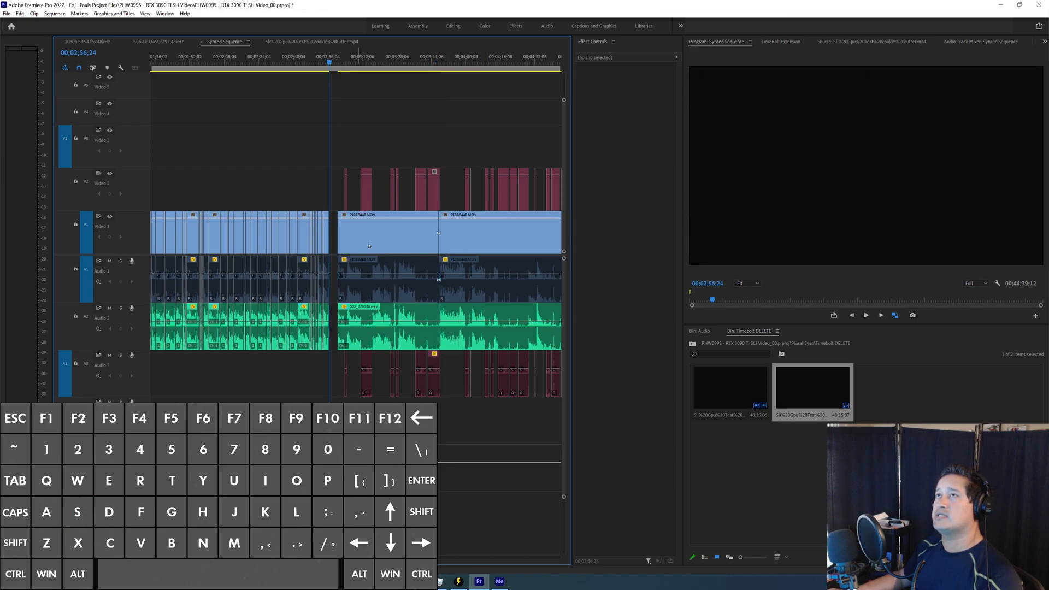
{"action": "key", "text": "w"}
{"action": "key", "text": "w"}
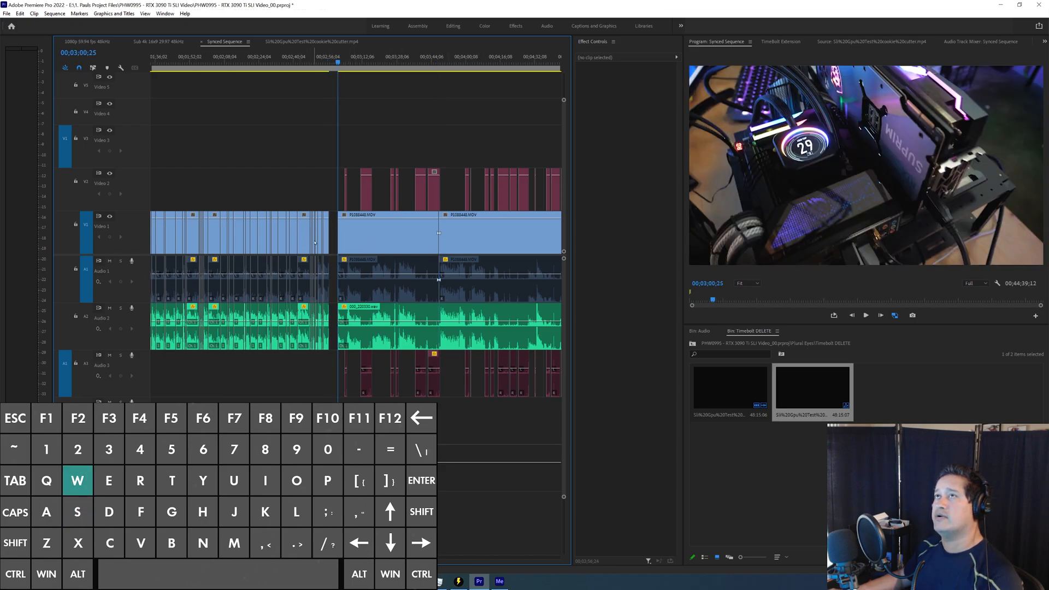
{"action": "key", "text": "s"}
{"action": "key", "text": "s"}
{"action": "scroll", "coordinate": [101, 227], "scroll_direction": "down", "scroll_amount": 3}
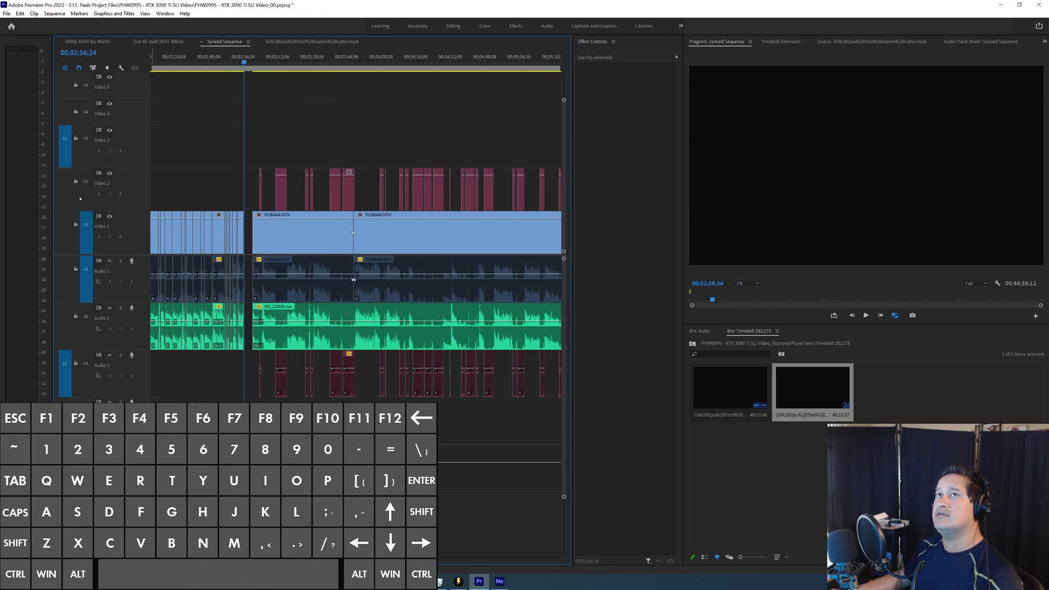
Step: Target Video 2 and Audio 3 instead of Video 1 and Audio 1, and step forward to the second silence clip's end
{"action": "left_click", "coordinate": [83, 198]}
{"action": "left_click", "coordinate": [86, 232]}
{"action": "left_click", "coordinate": [86, 273]}
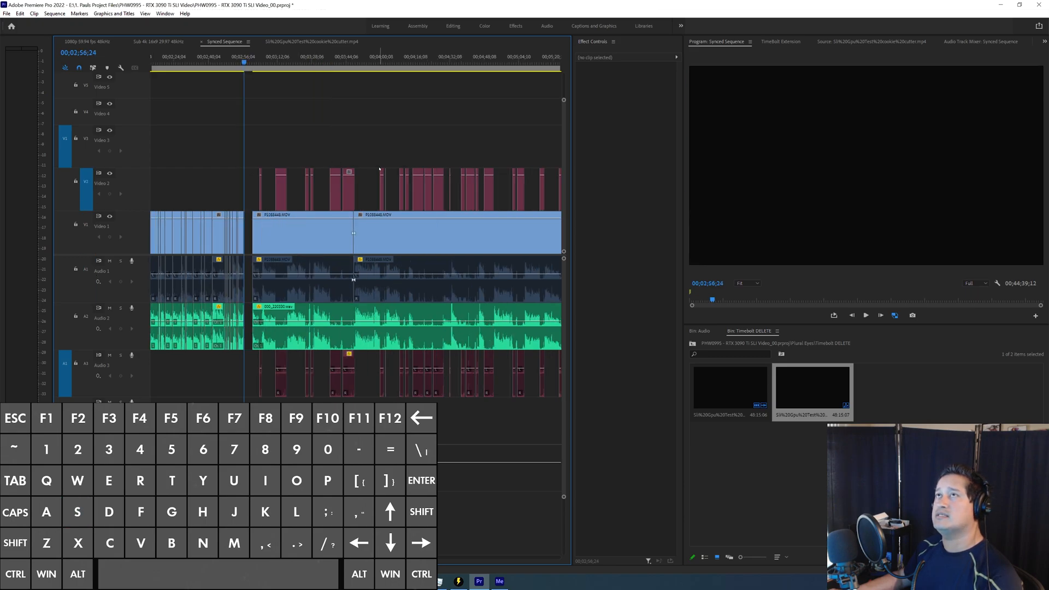
{"action": "left_click", "coordinate": [86, 363]}
{"action": "key", "text": "w"}
{"action": "key", "text": "w"}
{"action": "key", "text": "w"}
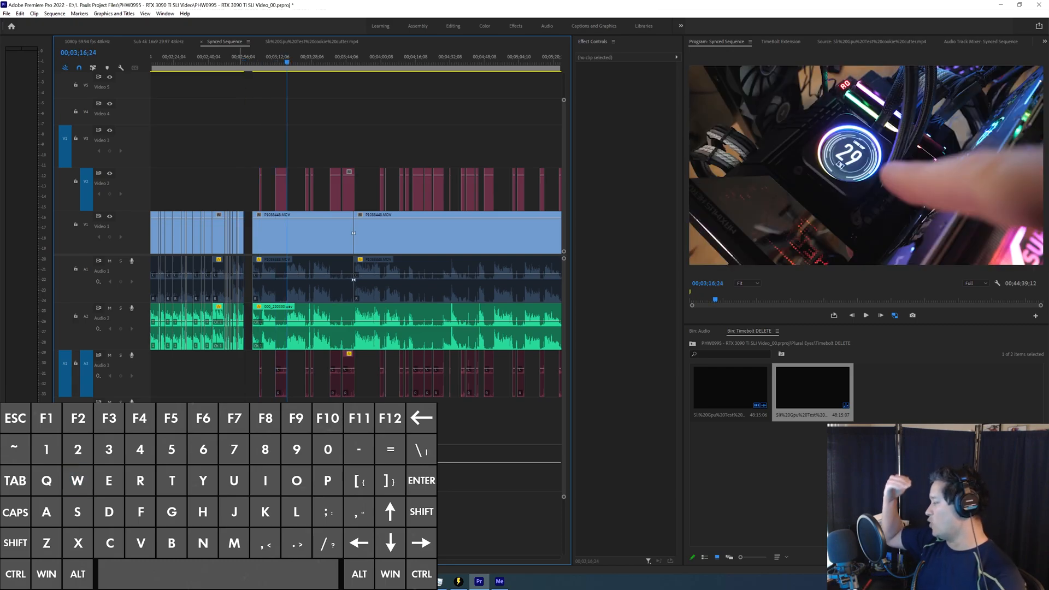
Step: Play the opening of the second section past the first silence clip and stop at 00;03;06;11
{"action": "key", "text": "="}
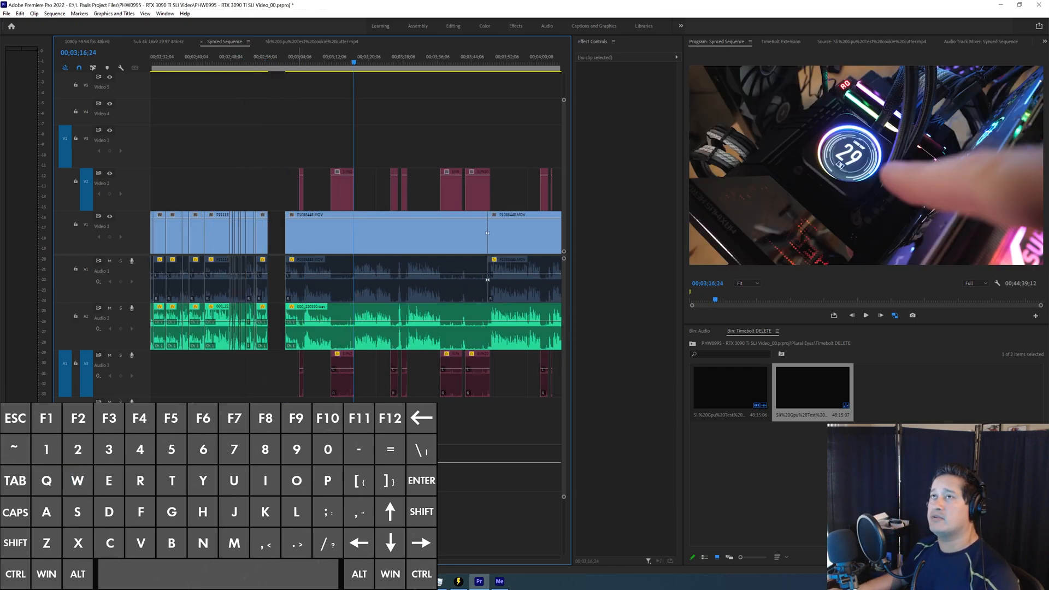
{"action": "key", "text": "shift+space"}
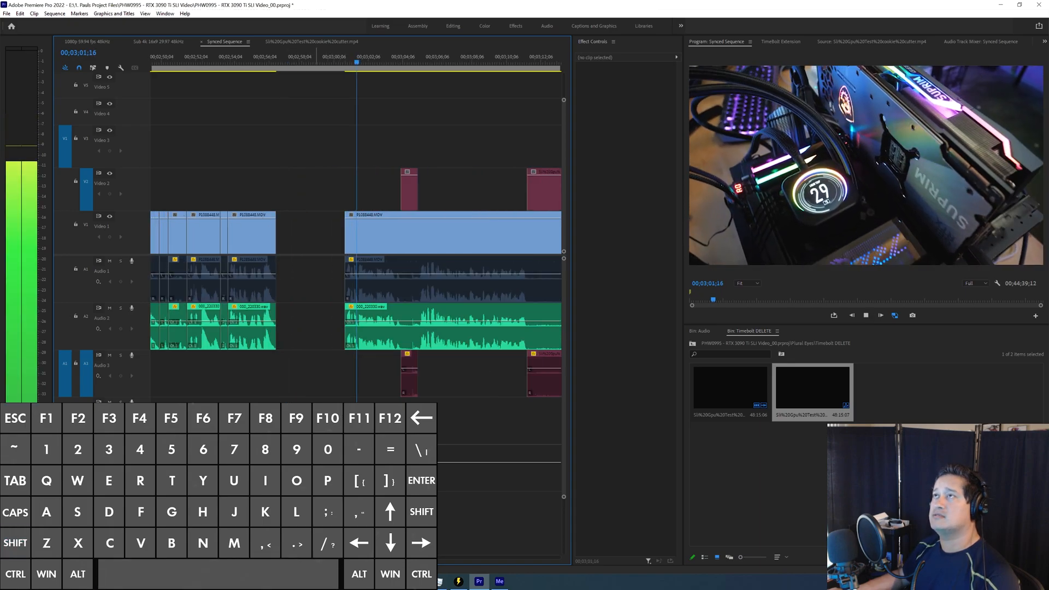
{"action": "key", "text": "-"}
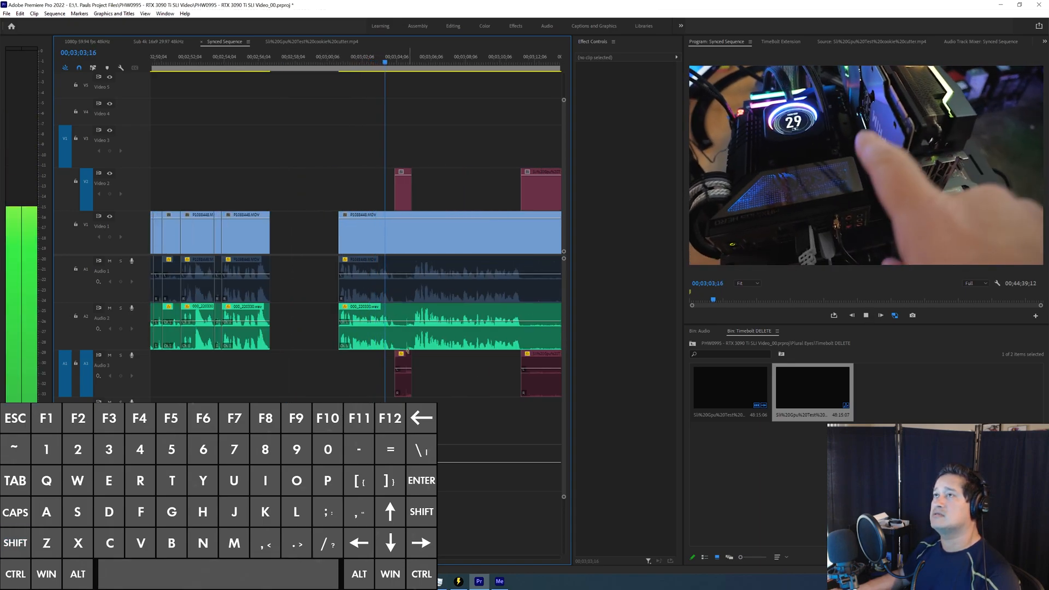
{"action": "key", "text": "-"}
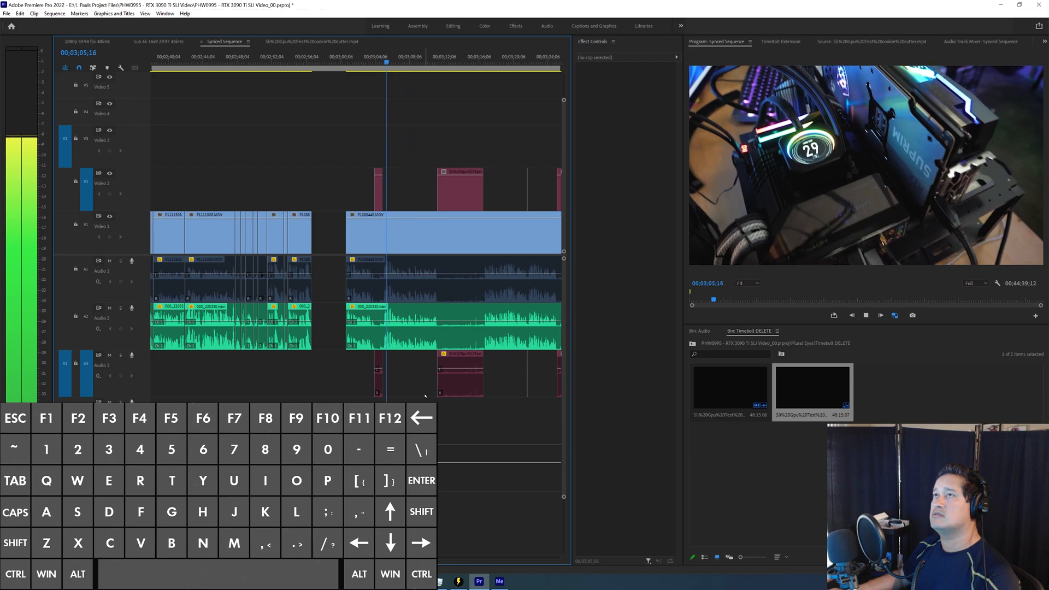
{"action": "key", "text": "space"}
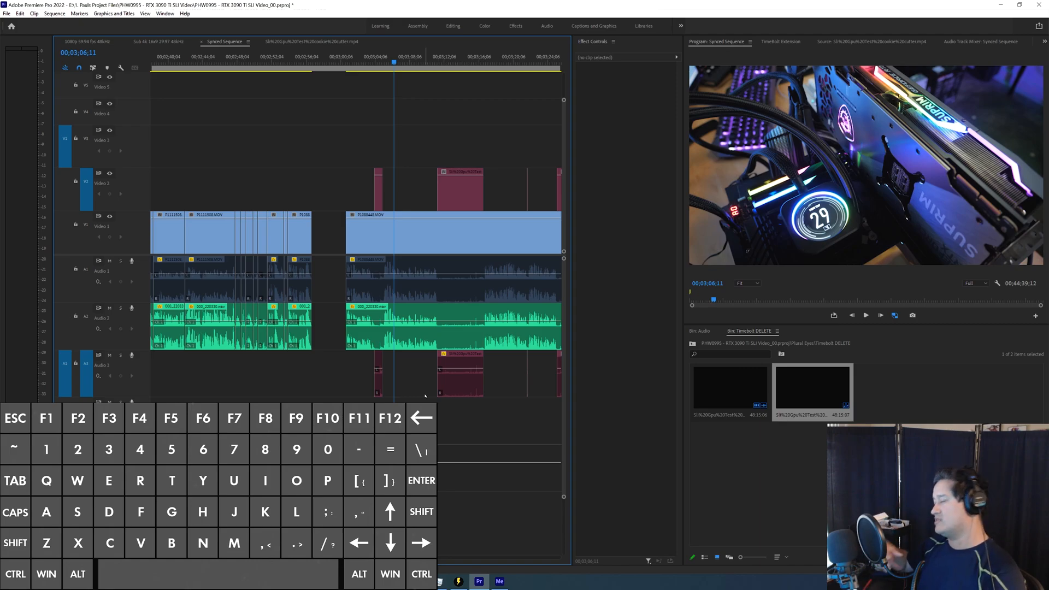
Step: Step through the edges of the second section's first silence clips in both directions
{"action": "key", "text": "minus"}
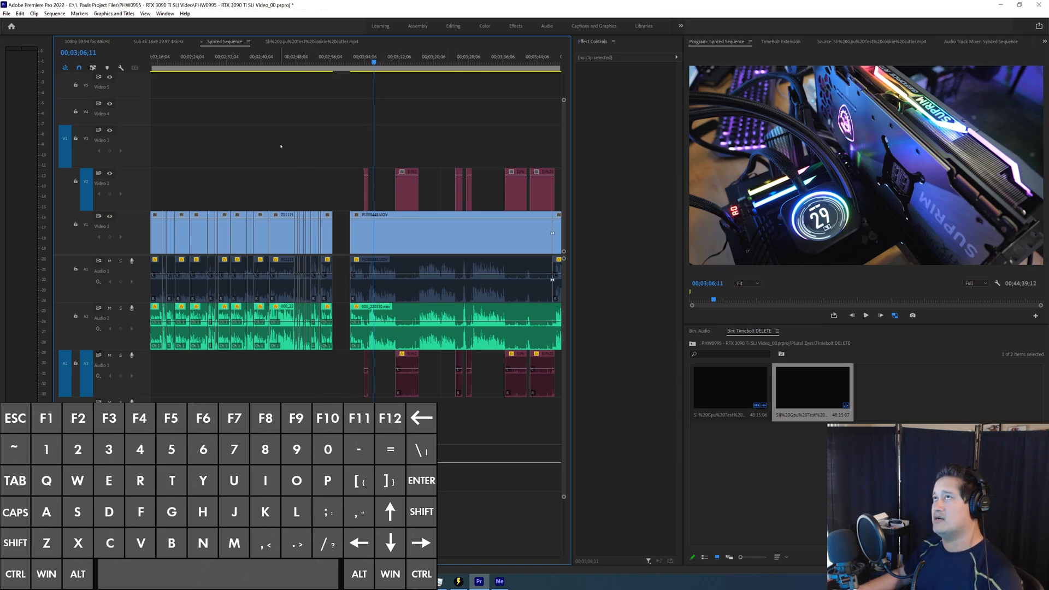
{"action": "key", "text": "s"}
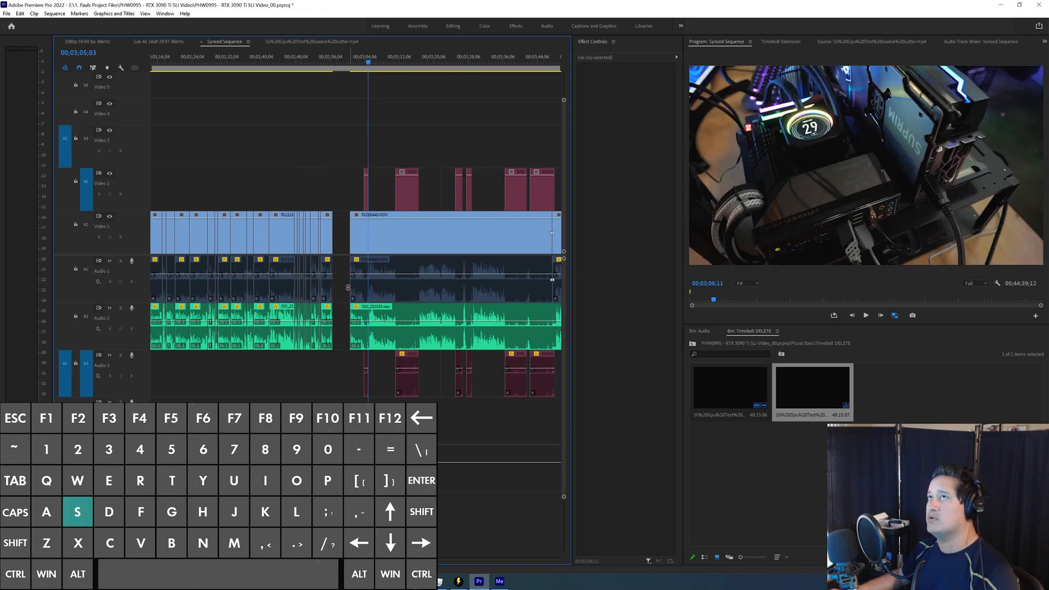
{"action": "key", "text": "w"}
{"action": "key", "text": "w"}
{"action": "key", "text": "w"}
{"action": "key", "text": "s"}
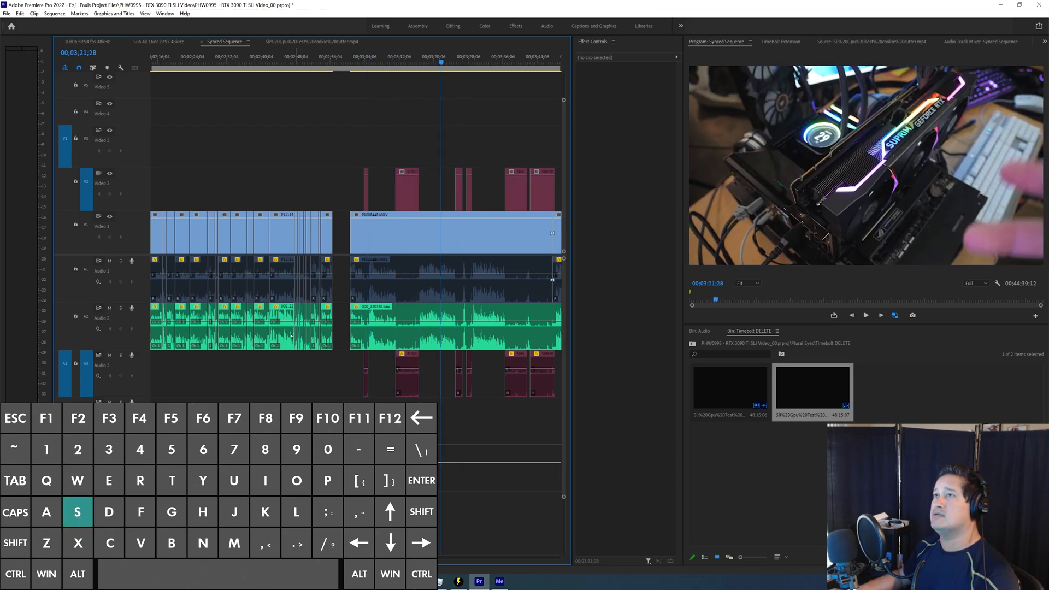
Step: Scrub the playhead across the first silence clip of the second section to examine the footage beneath it
{"action": "key", "text": "="}
{"action": "key", "text": "="}
{"action": "right_click", "coordinate": [318, 377]}
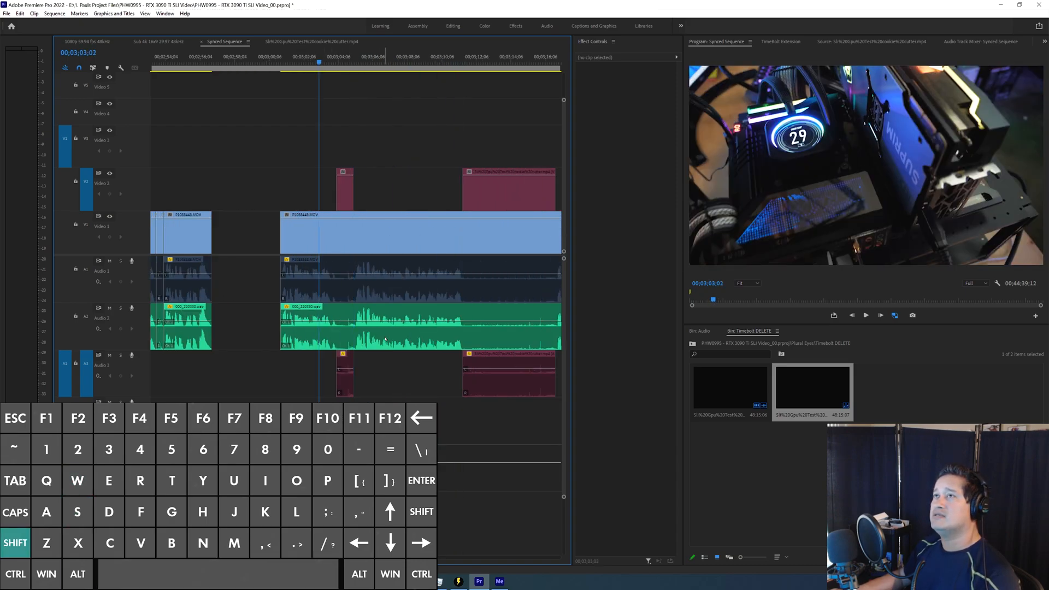
{"action": "key", "text": "a"}
{"action": "key", "text": "d"}
{"action": "key", "text": "a"}
{"action": "left_click_drag", "start_coordinate": [386, 192], "coordinate": [359, 198]}
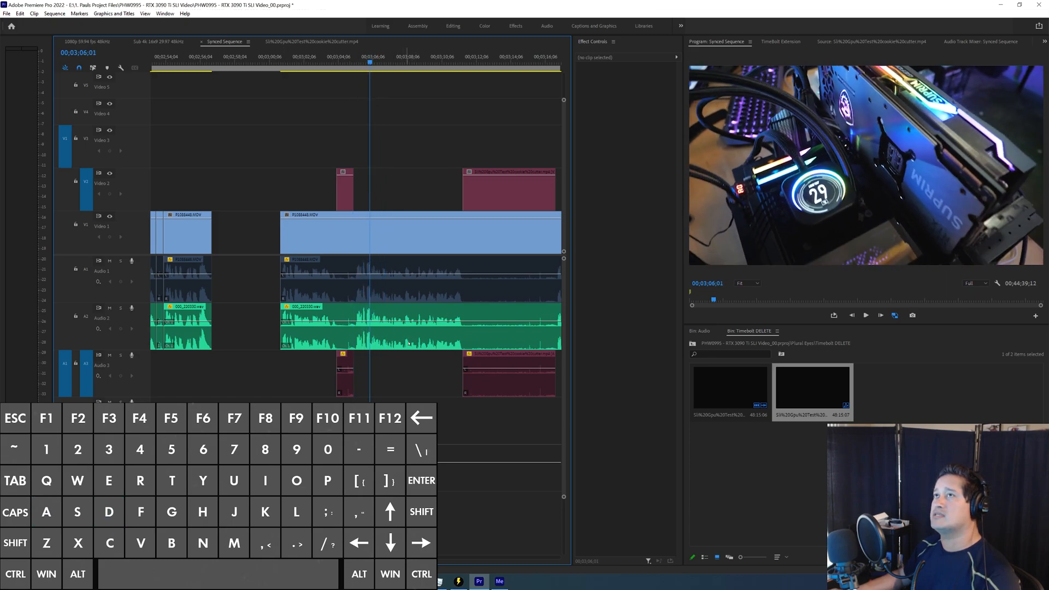
Step: Step the playhead repeatedly forward and back through the silence clip edit points on Video 2
{"action": "key", "text": "w"}
{"action": "key", "text": "w"}
{"action": "key", "text": "s"}
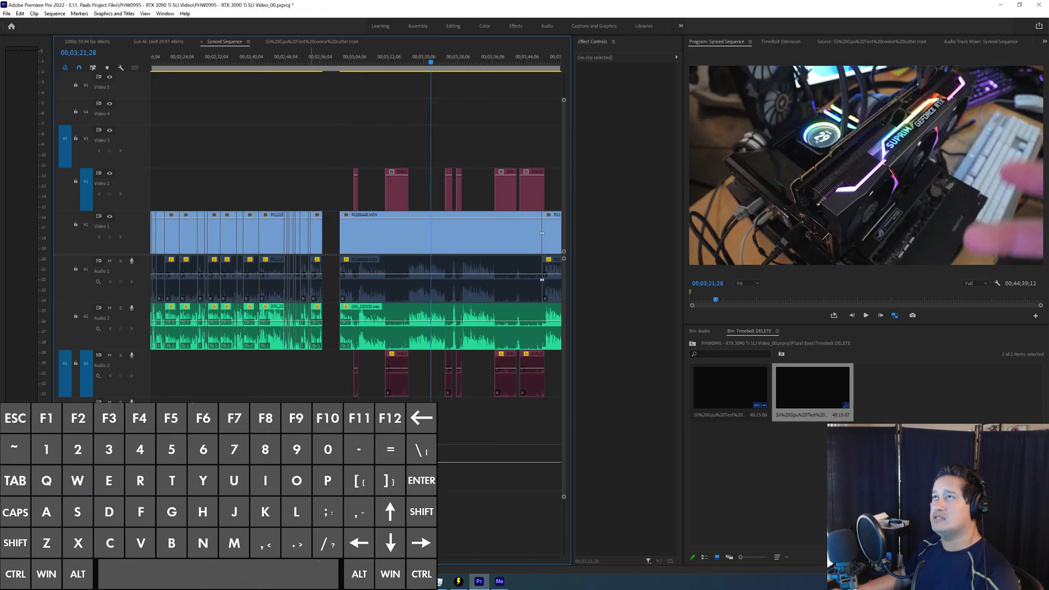
{"action": "key", "text": "s"}
{"action": "key", "text": "w"}
{"action": "key", "text": "s"}
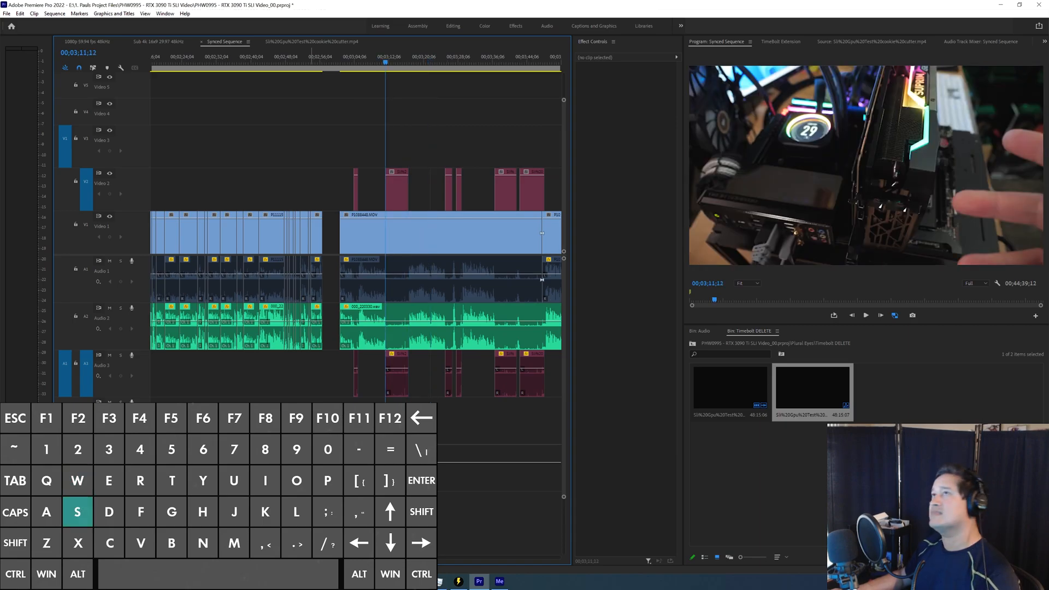
{"action": "key", "text": "w"}
{"action": "key", "text": "w"}
{"action": "key", "text": "s"}
{"action": "key", "text": "w"}
{"action": "key", "text": "w"}
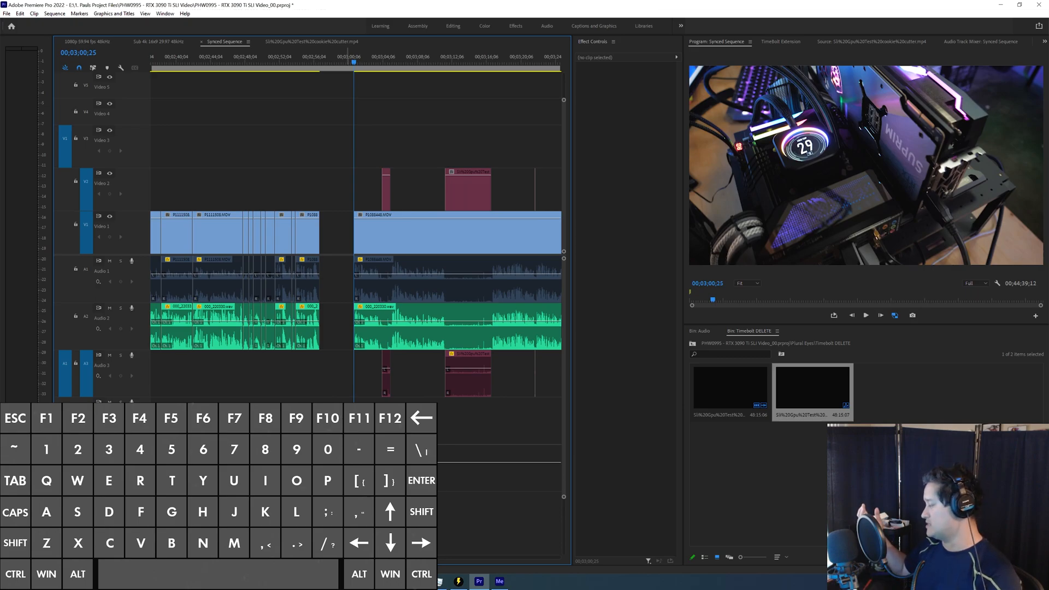
Step: Play the second section from its start at 00;03;00;25 to past the first silence clip
{"action": "key", "text": "space"}
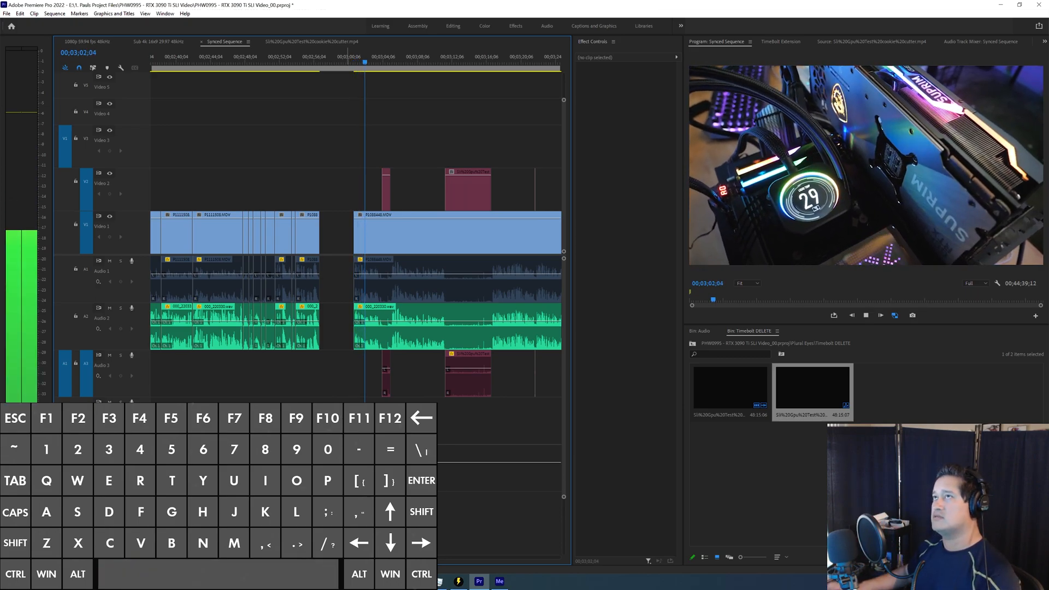
{"action": "key", "text": "space"}
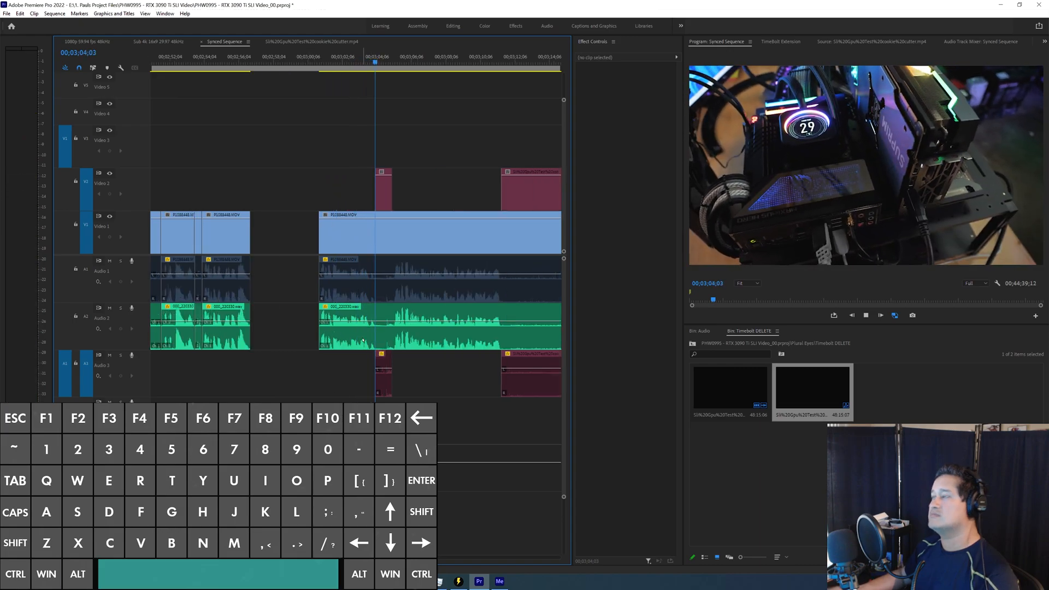
{"action": "key", "text": "space"}
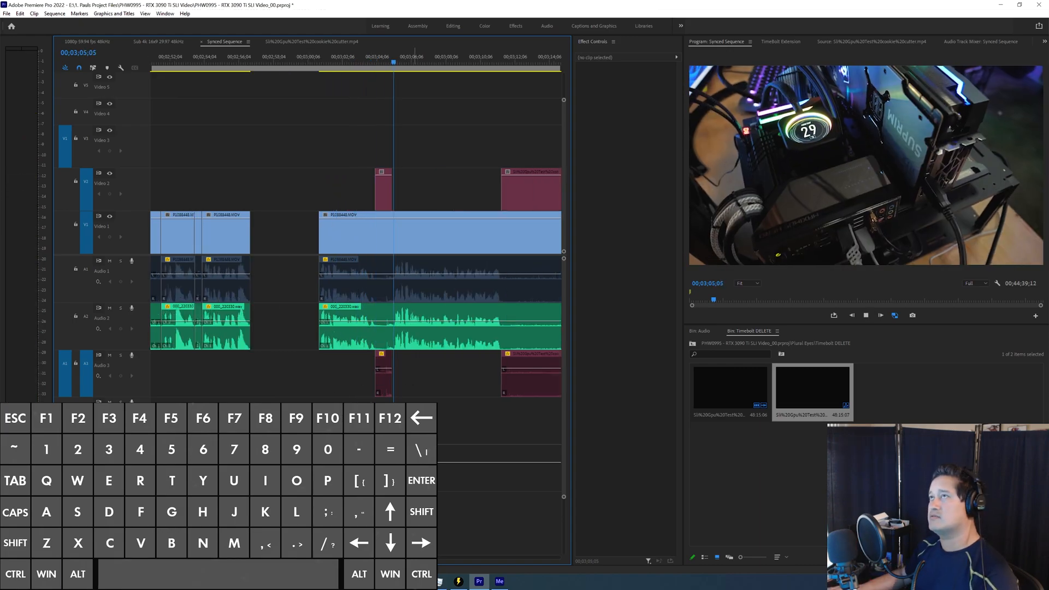
{"action": "key", "text": "minus"}
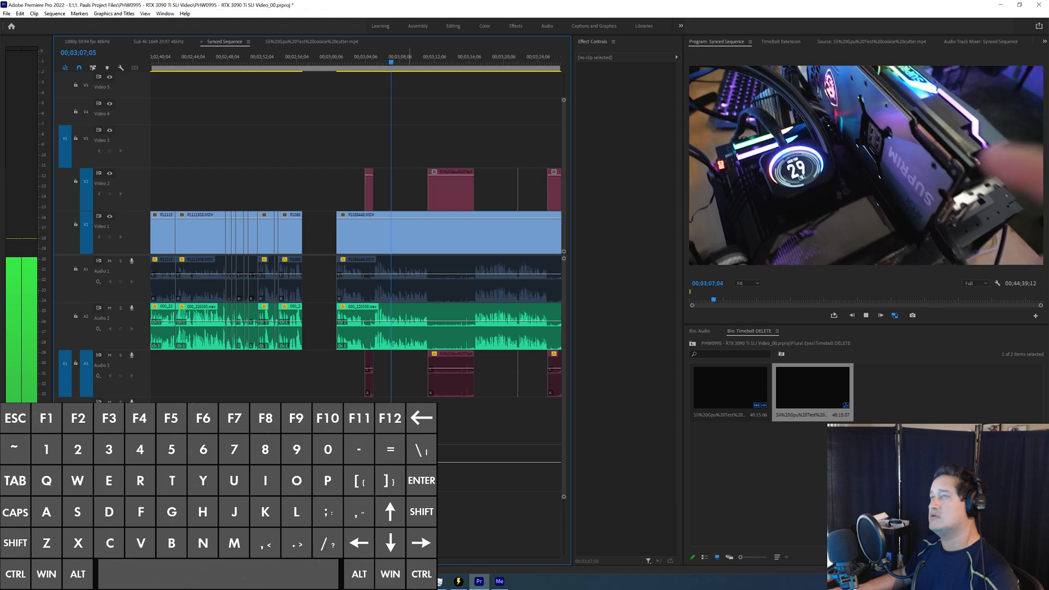
{"action": "key", "text": "space"}
Step: Skip over the second silence clip and play the speech from its end at 00;03;16;24
{"action": "key", "text": "shift"}
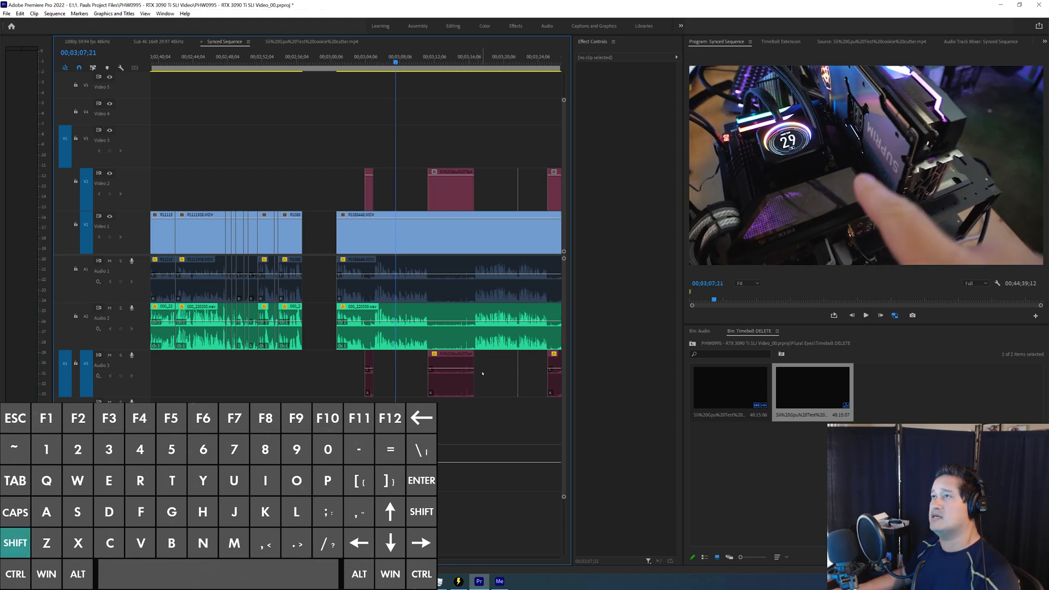
{"action": "key", "text": "shift+space"}
{"action": "key", "text": "shift+space"}
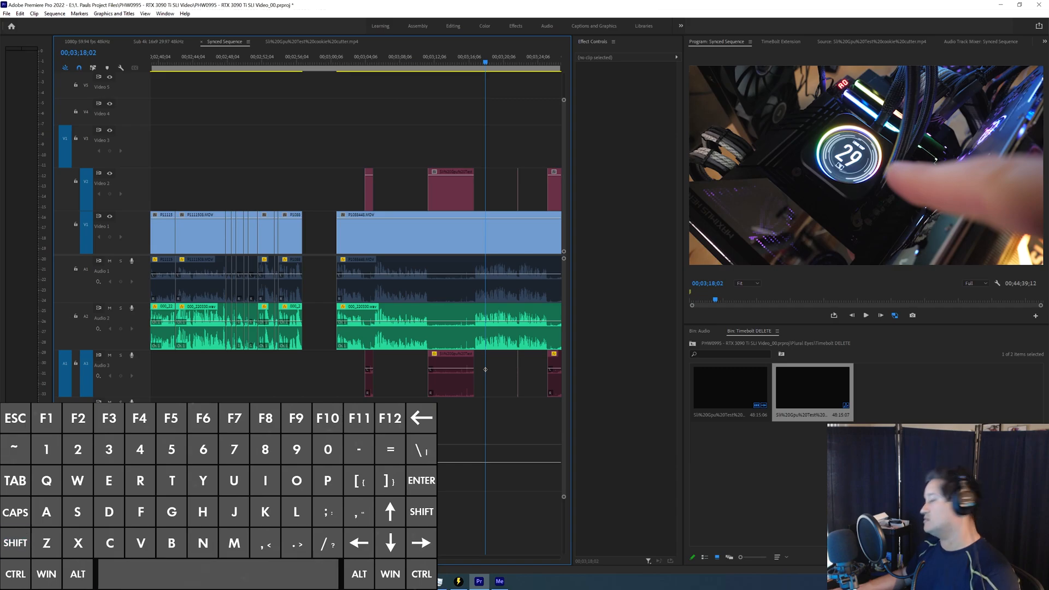
{"action": "key", "text": "Up"}
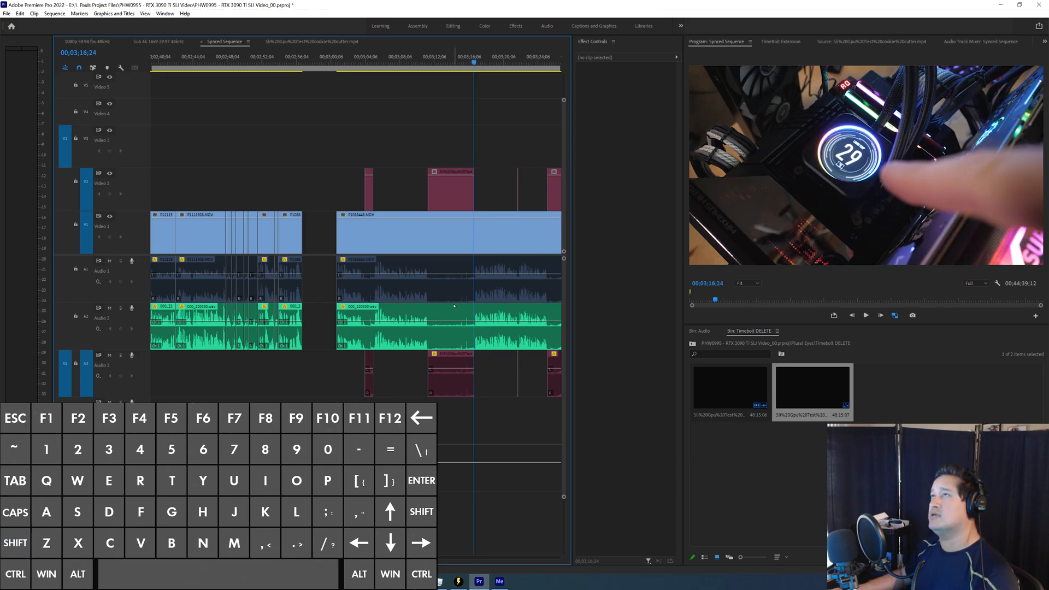
{"action": "key", "text": "space"}
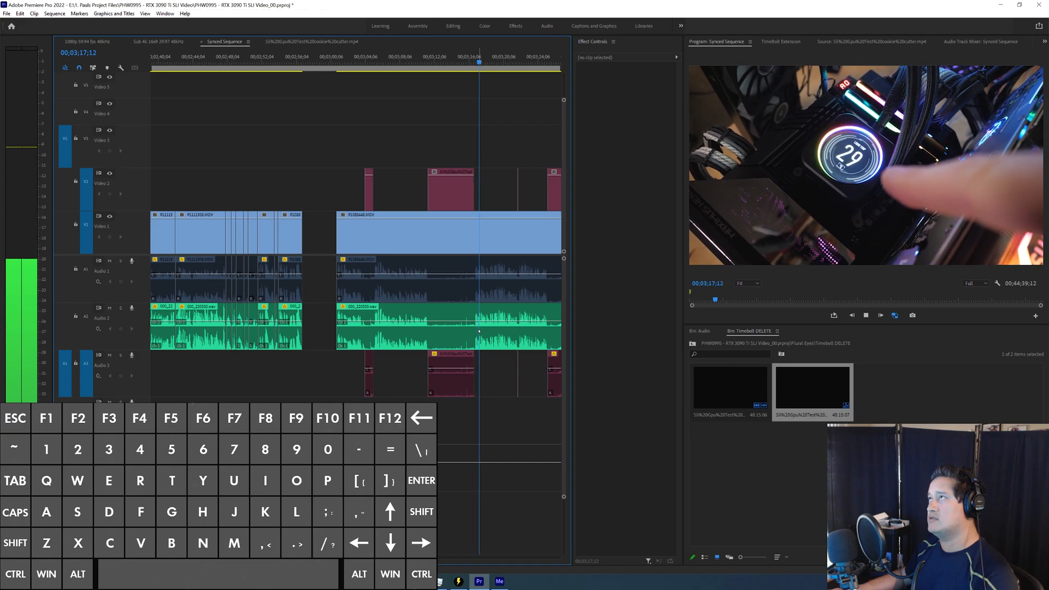
{"action": "key", "text": "space"}
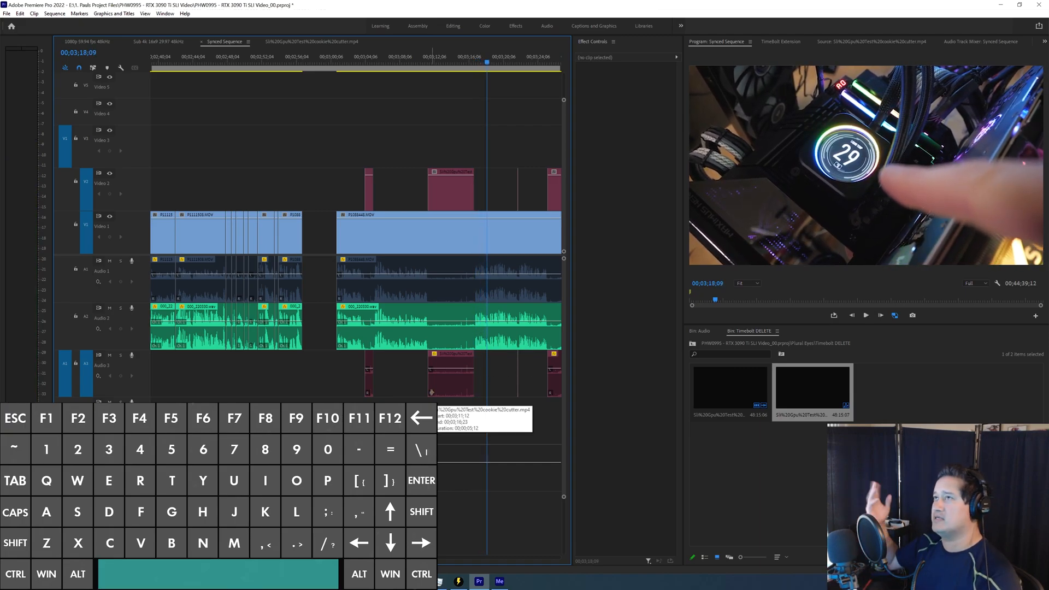
Step: Step back to the second section's first silence clip and delete it from Video 2 and Audio 3
{"action": "key", "text": "s"}
{"action": "key", "text": "s"}
{"action": "key", "text": "s"}
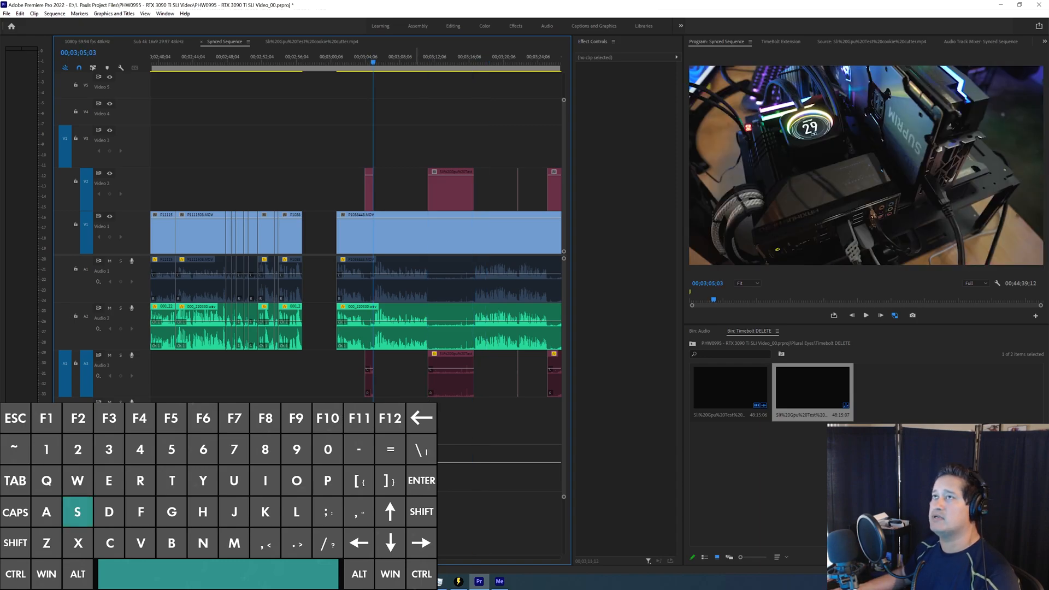
{"action": "key", "text": "="}
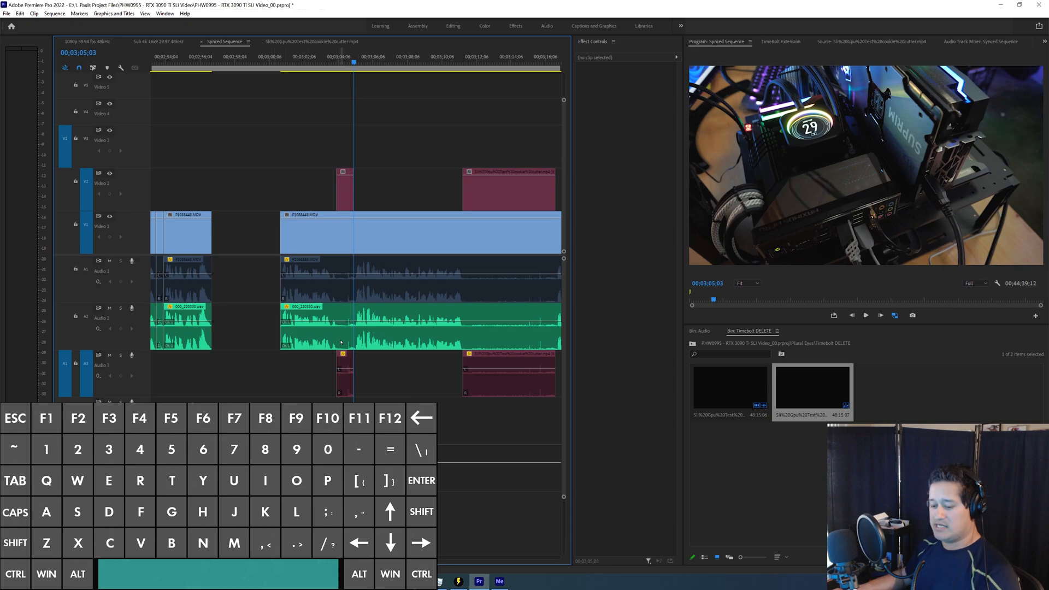
{"action": "left_click_drag", "start_coordinate": [297, 162], "coordinate": [350, 188]}
{"action": "key", "text": "Delete"}
{"action": "left_click_drag", "start_coordinate": [280, 378], "coordinate": [352, 363]}
{"action": "key", "text": "Delete"}
Step: Play around the removed silence clip's position, try deleting the second section's opening across the tracks, and undo the deletion
{"action": "key", "text": "s"}
{"action": "key", "text": "space"}
{"action": "key", "text": "space"}
{"action": "left_click_drag", "start_coordinate": [252, 187], "coordinate": [304, 334]}
{"action": "key", "text": "Delete"}
{"action": "key", "text": "ctrl+z"}
Step: Turn on targeting for Audio 1 and Audio 2
{"action": "left_click", "coordinate": [87, 294]}
{"action": "left_click", "coordinate": [91, 330]}
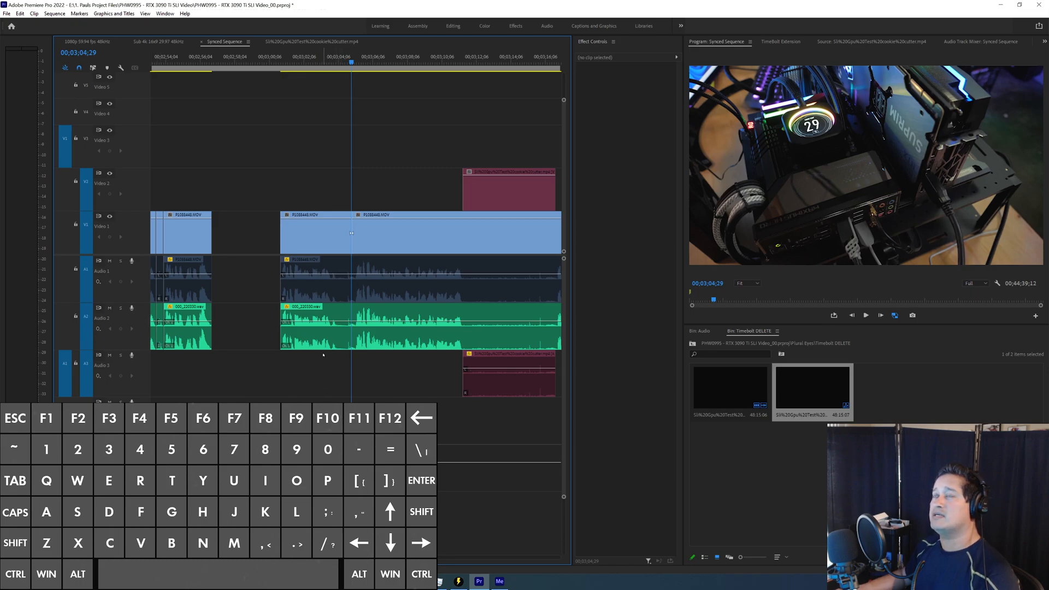
Step: Cut the second section's video and audio clips at 00;03;04;29 and delete the part before the cut
{"action": "key", "text": "ctrl+k"}
{"action": "left_click_drag", "start_coordinate": [264, 190], "coordinate": [350, 368]}
{"action": "key", "text": "Delete"}
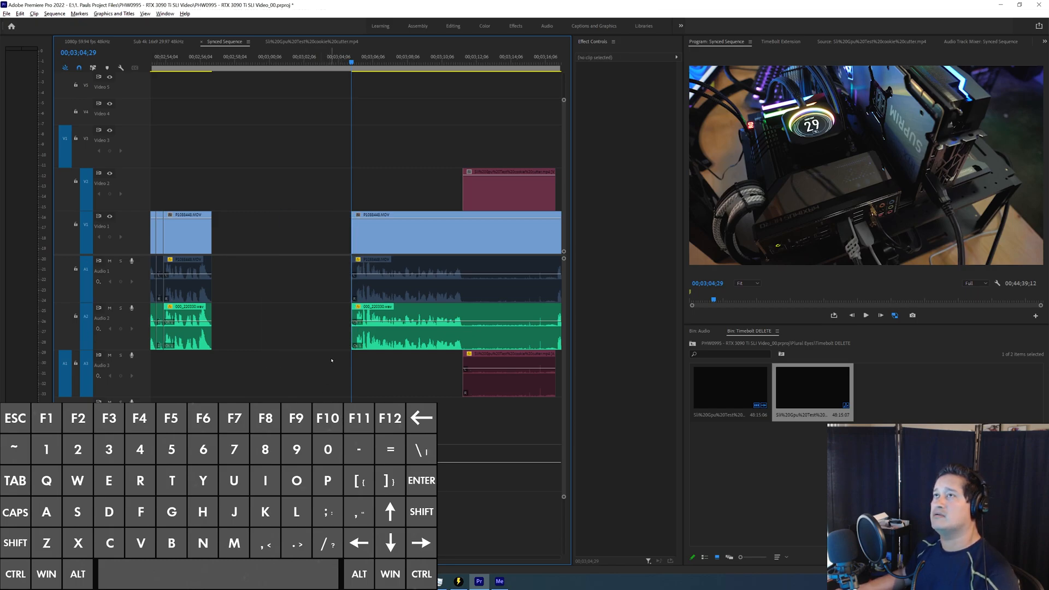
Step: Undo the deletion and the last cut, and cut the second section's clips where the removed silence clip ended
{"action": "key", "text": "ctrl+z"}
{"action": "key", "text": "ctrl+z"}
{"action": "left_click", "coordinate": [354, 291]}
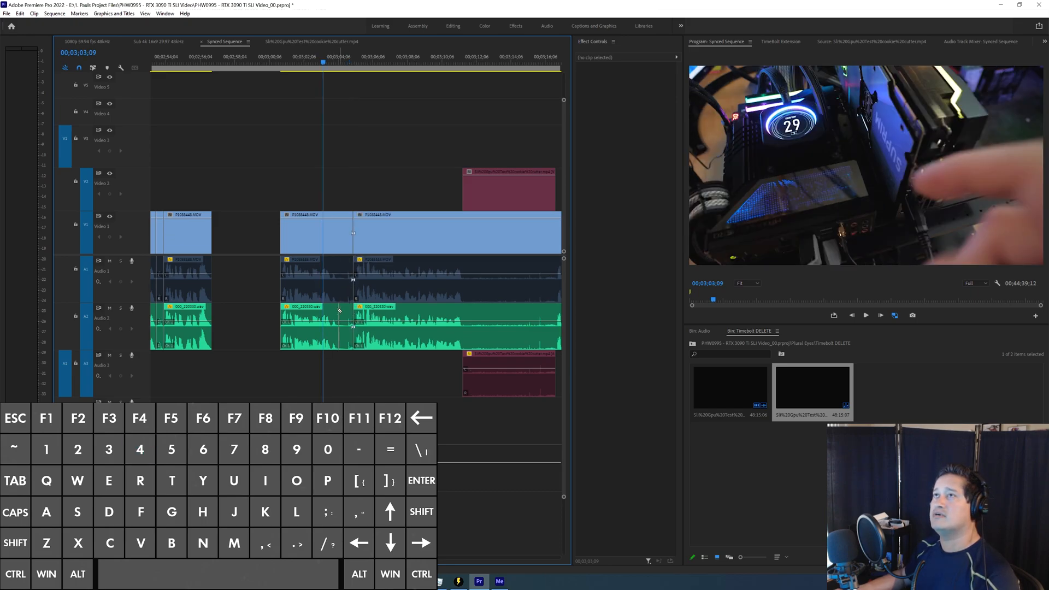
Step: Try clearing the second section's opening before the cut, and undo both the clearing and the cut
{"action": "left_click_drag", "start_coordinate": [261, 176], "coordinate": [306, 357]}
{"action": "key", "text": "Delete"}
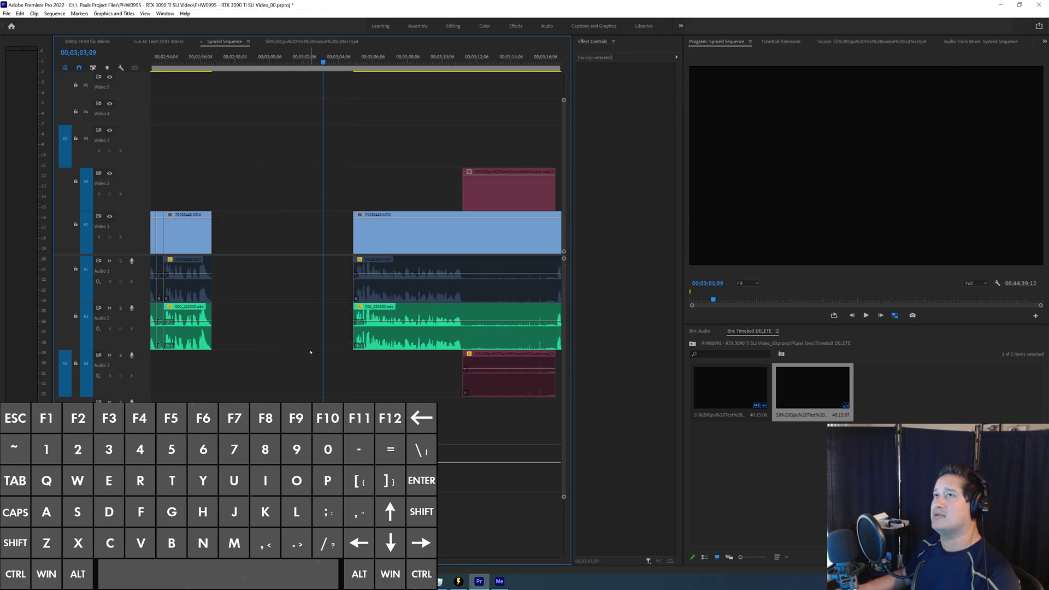
{"action": "key", "text": "ctrl+z"}
{"action": "key", "text": "ctrl+z"}
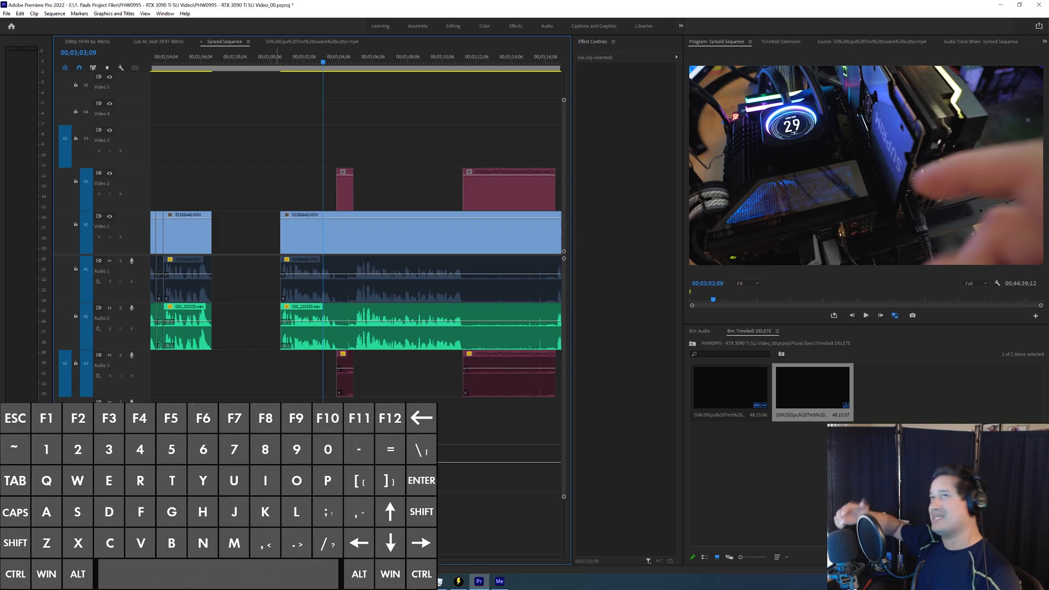
Step: Cut the second section at the first silence clip's end, 00;03;05;03, ripple delete everything before it, and play the new opening
{"action": "key", "text": "w"}
{"action": "key", "text": "w"}
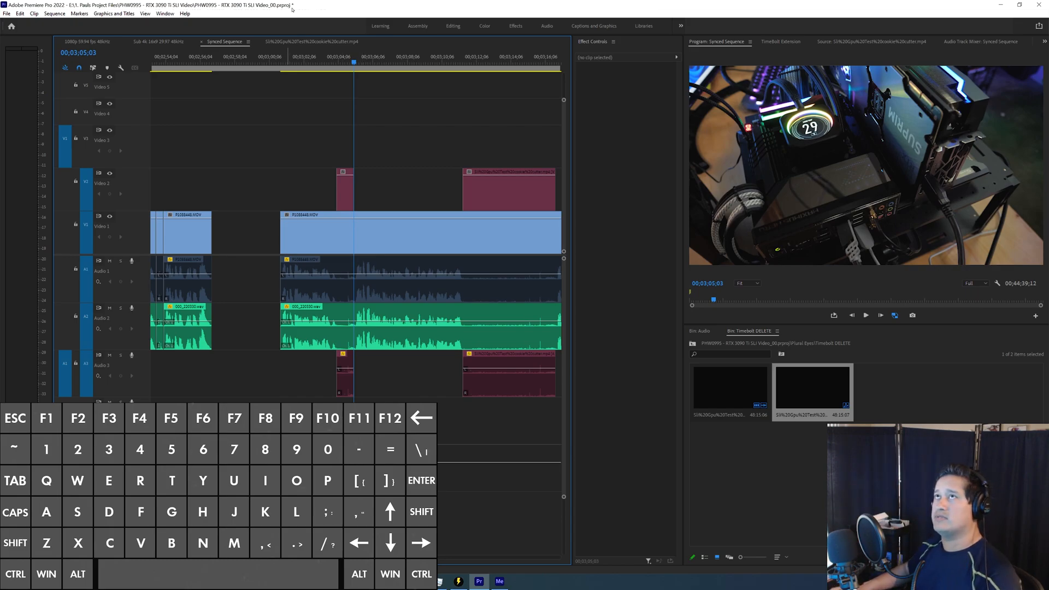
{"action": "key", "text": "ctrl+k"}
{"action": "left_click_drag", "start_coordinate": [239, 129], "coordinate": [345, 391]}
{"action": "key", "text": "shift+Delete"}
{"action": "key", "text": "space"}
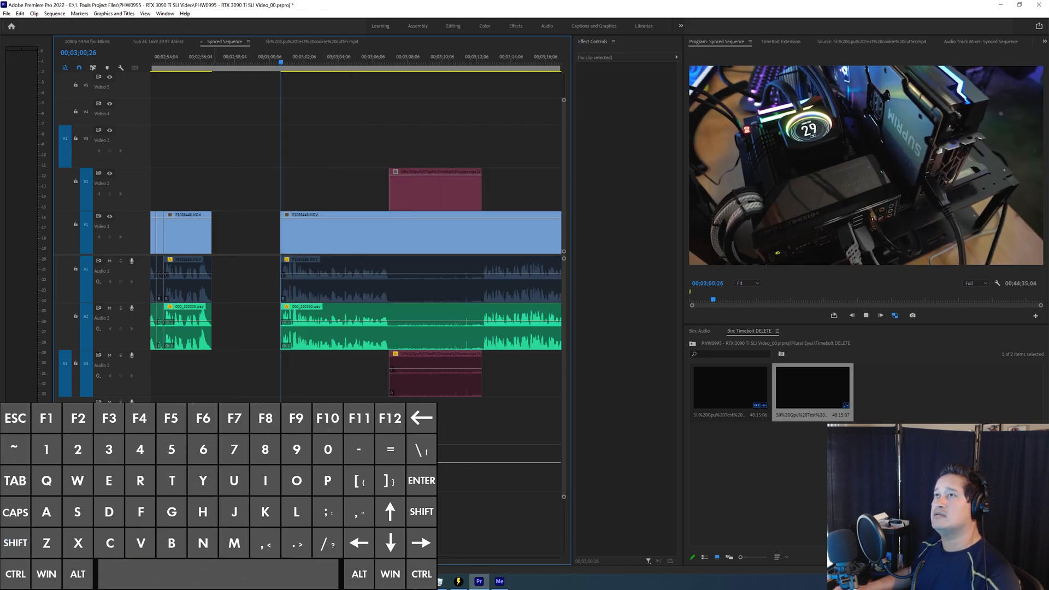
Step: Cut the targeted tracks at 00;03;07;04 and 00;03;12;16, and ripple delete the footage between together with its silence clip
{"action": "key", "text": "minus"}
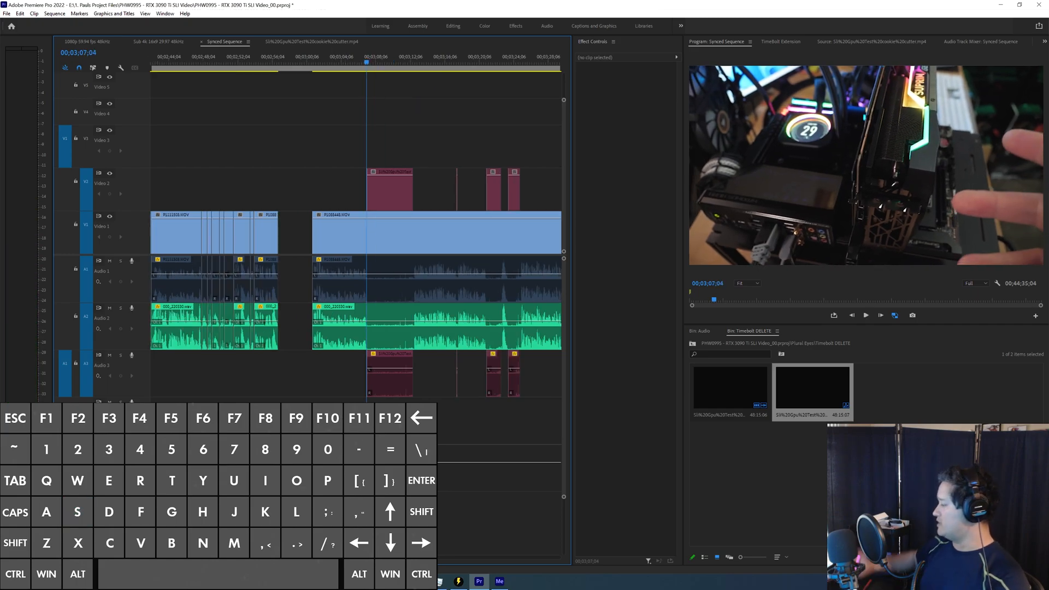
{"action": "key", "text": "ctrl+k"}
{"action": "key", "text": "w"}
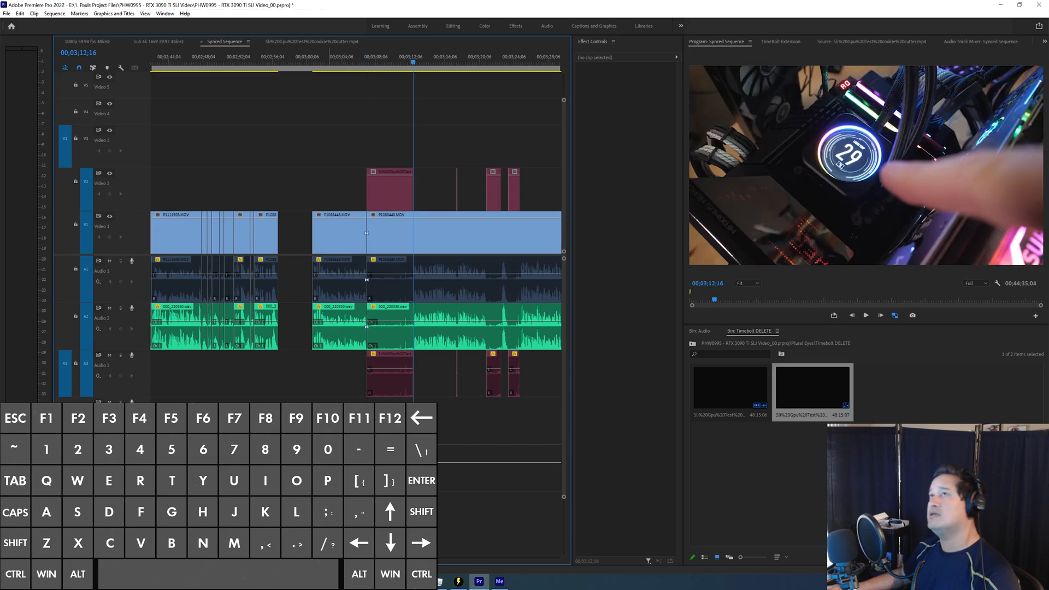
{"action": "key", "text": "ctrl+k"}
{"action": "key", "text": "q"}
{"action": "left_click_drag", "start_coordinate": [391, 132], "coordinate": [406, 410]}
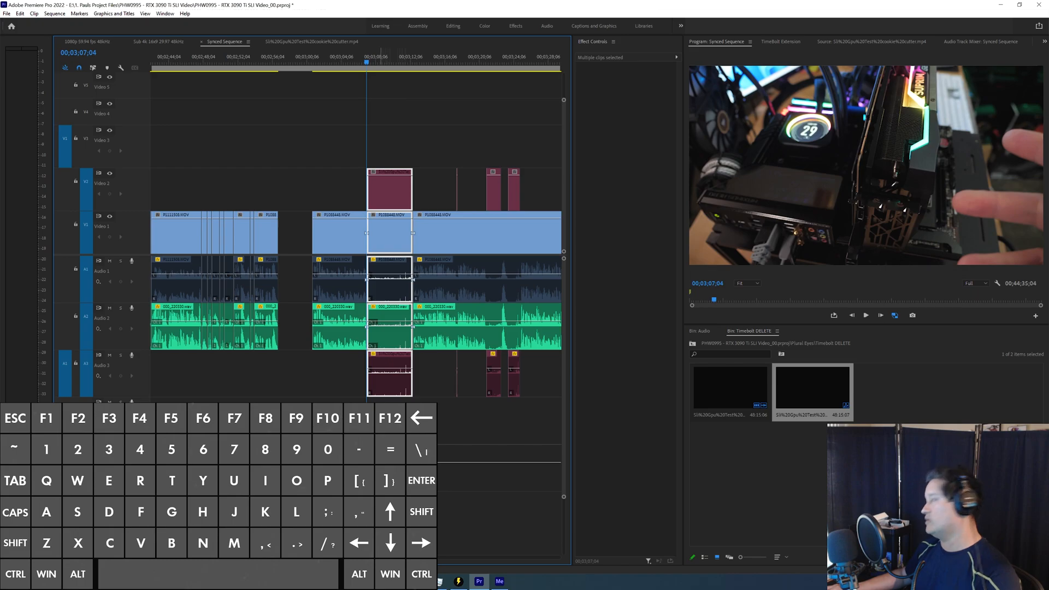
{"action": "key", "text": "shift"}
{"action": "key", "text": "shift+Delete"}
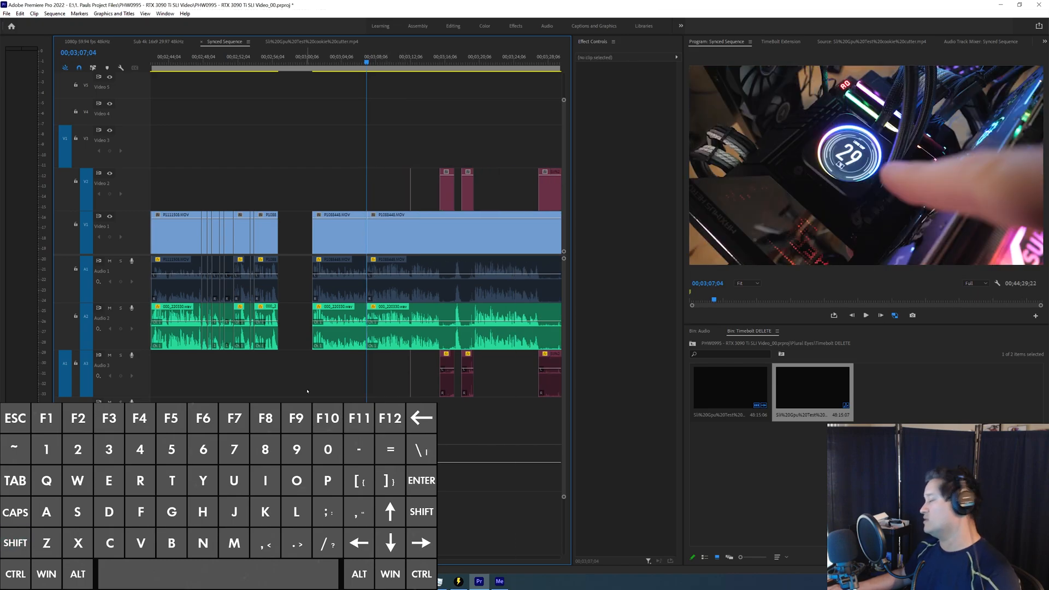
Step: Undo and redo the last silence removal with its cuts, and play around the join at 00;03;07;04
{"action": "key", "text": "ctrl+z"}
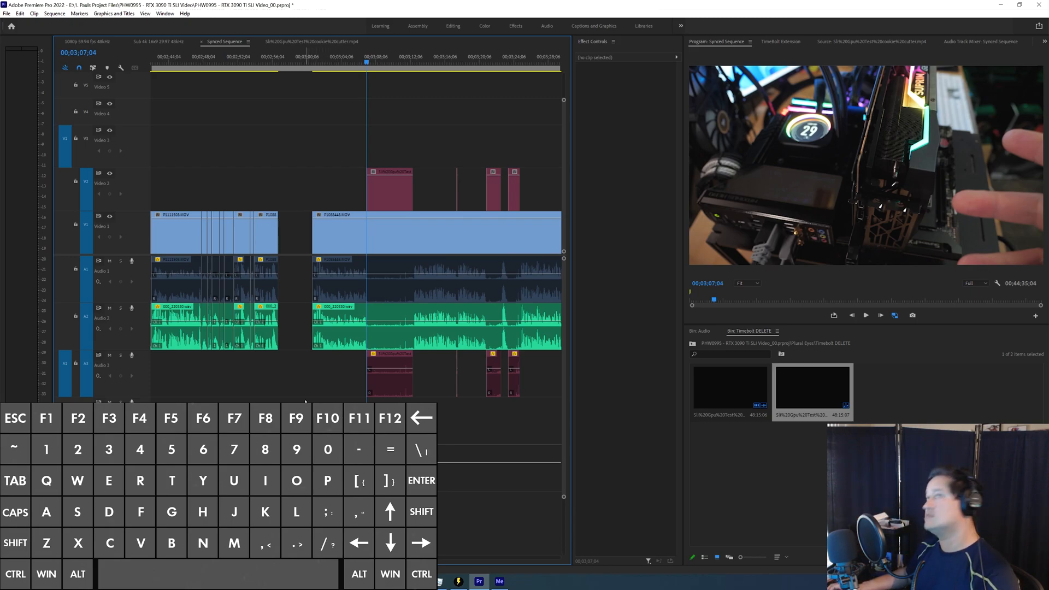
{"action": "key", "text": "ctrl+shift+z"}
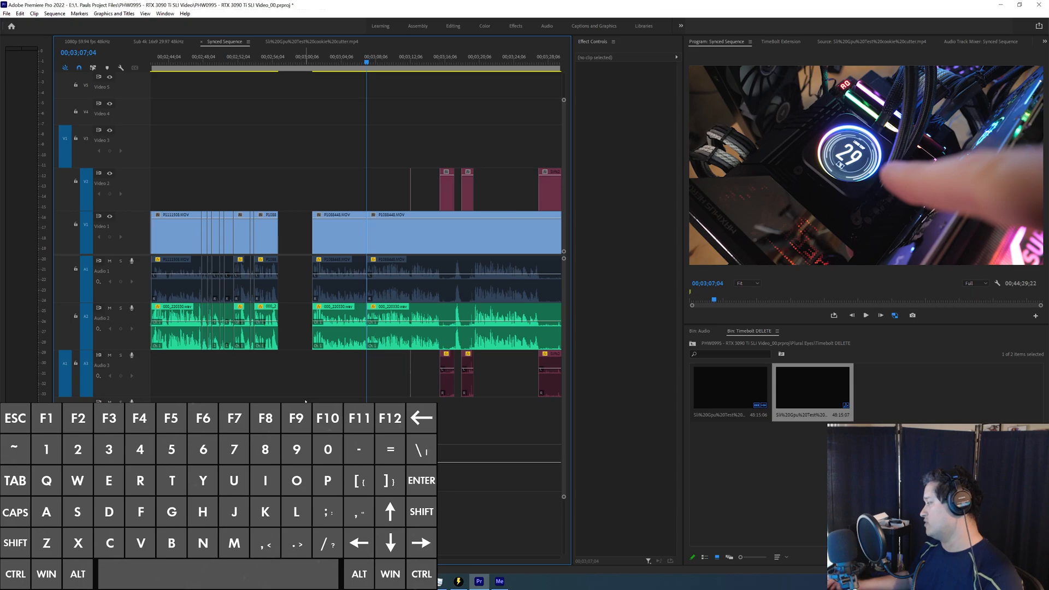
{"action": "key", "text": "shift+space"}
Step: Cut out the very short silent section at 00;03;12;05 across the video and audio tracks
{"action": "key", "text": "equal"}
{"action": "key", "text": "equal"}
{"action": "key", "text": "Down"}
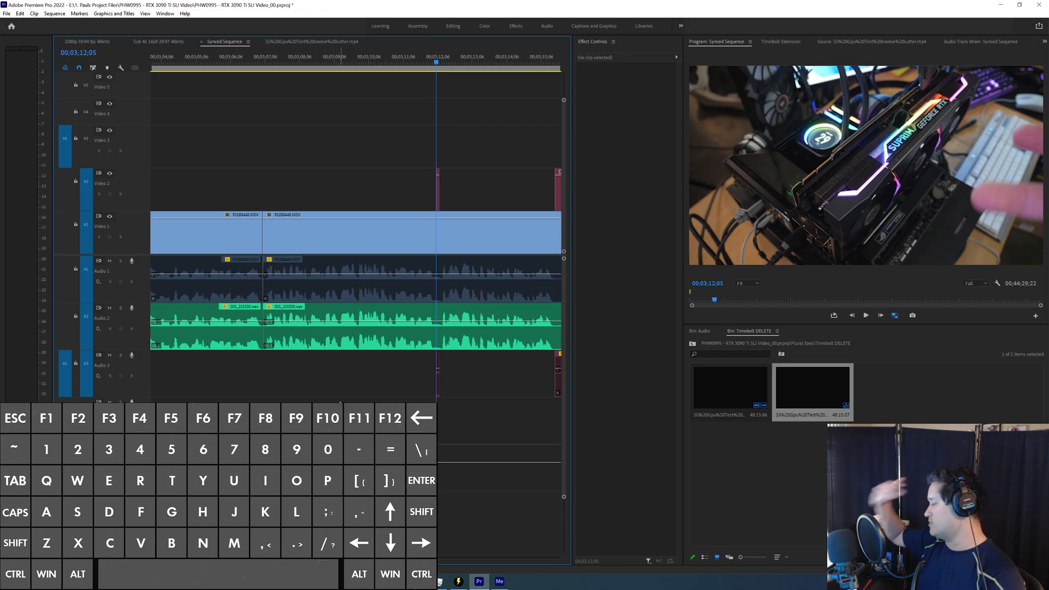
{"action": "key", "text": "minus"}
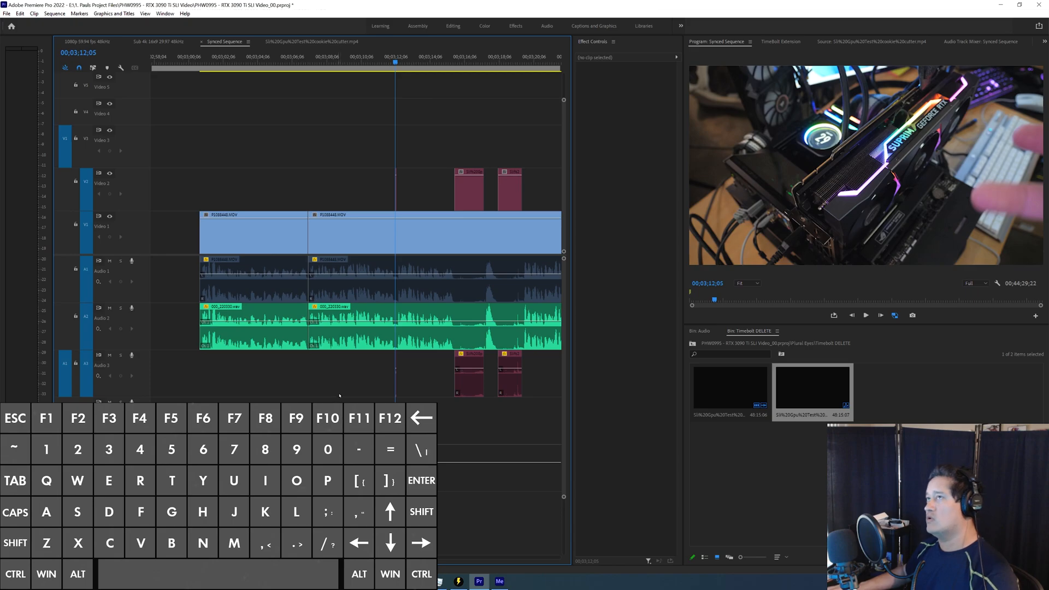
{"action": "key", "text": "minus"}
{"action": "key", "text": "equal"}
{"action": "key", "text": "equal"}
{"action": "key", "text": "equal"}
{"action": "key", "text": "equal"}
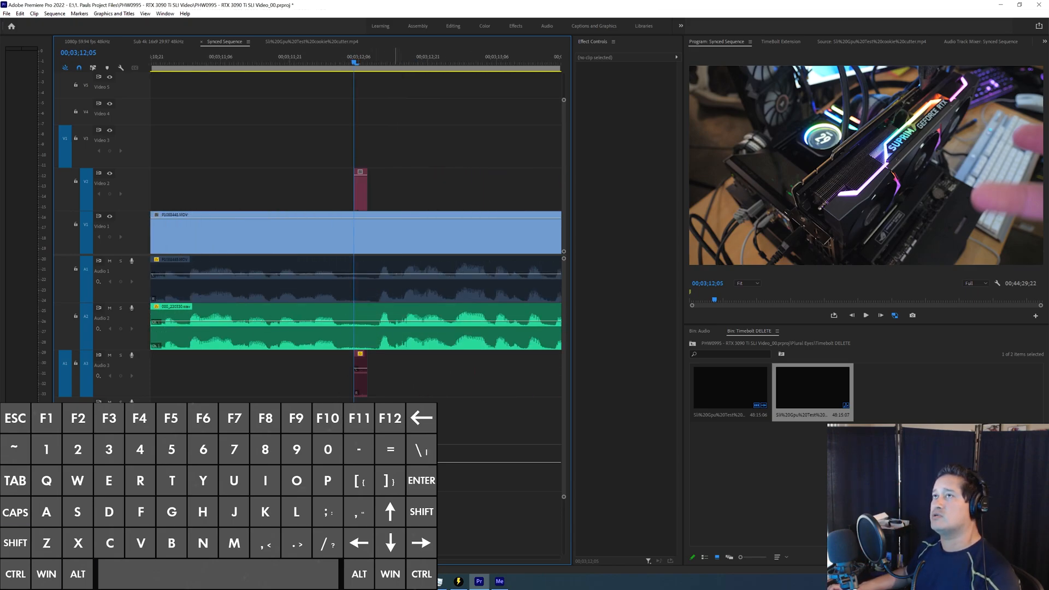
{"action": "key", "text": "minus"}
{"action": "key", "text": "ctrl+k"}
{"action": "key", "text": "Down"}
{"action": "key", "text": "ctrl+k"}
{"action": "key", "text": "q"}
Step: Remove the following two silence clips with the footage beneath and between them, and go to the silence clip at 00;03;23;01
{"action": "key", "text": "shift+Left"}
{"action": "key", "text": "shift+Left"}
{"action": "key", "text": "shift+Left"}
{"action": "key", "text": "space"}
{"action": "key", "text": "minus"}
{"action": "key", "text": "minus"}
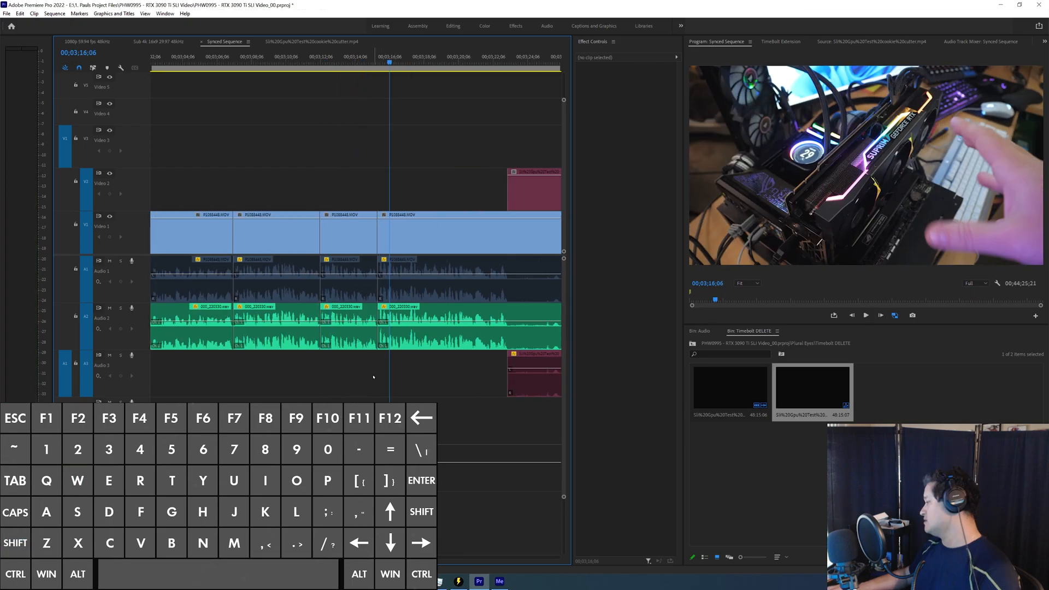
{"action": "key", "text": "minus"}
{"action": "key", "text": "minus"}
{"action": "key", "text": "w"}
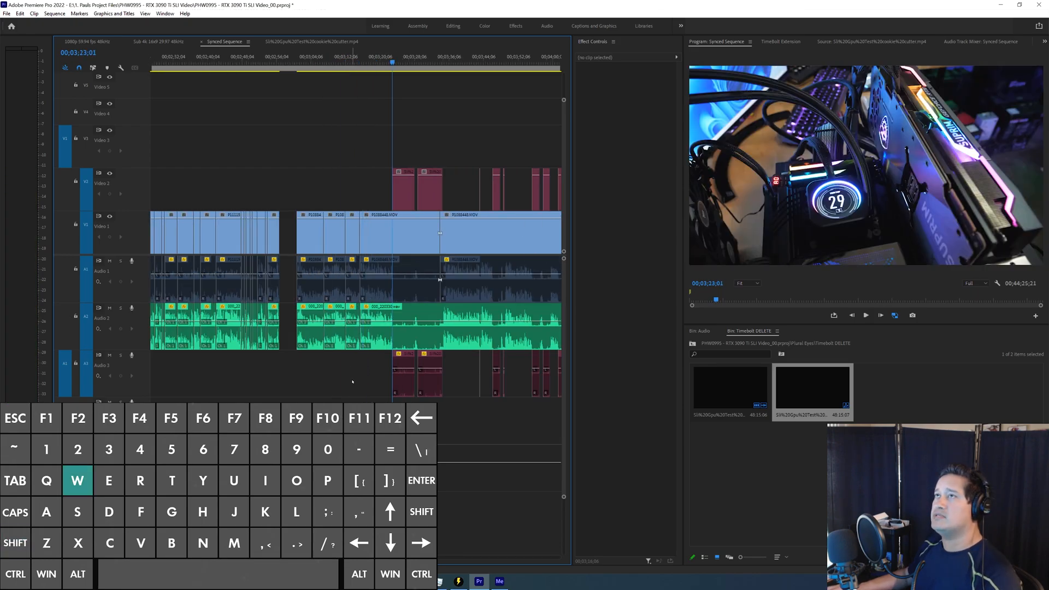
Step: Examine the two silence clips starting at 00;03;23;01 and the short gap between them
{"action": "key", "text": "equal"}
{"action": "key", "text": "equal"}
{"action": "left_click", "coordinate": [464, 176]}
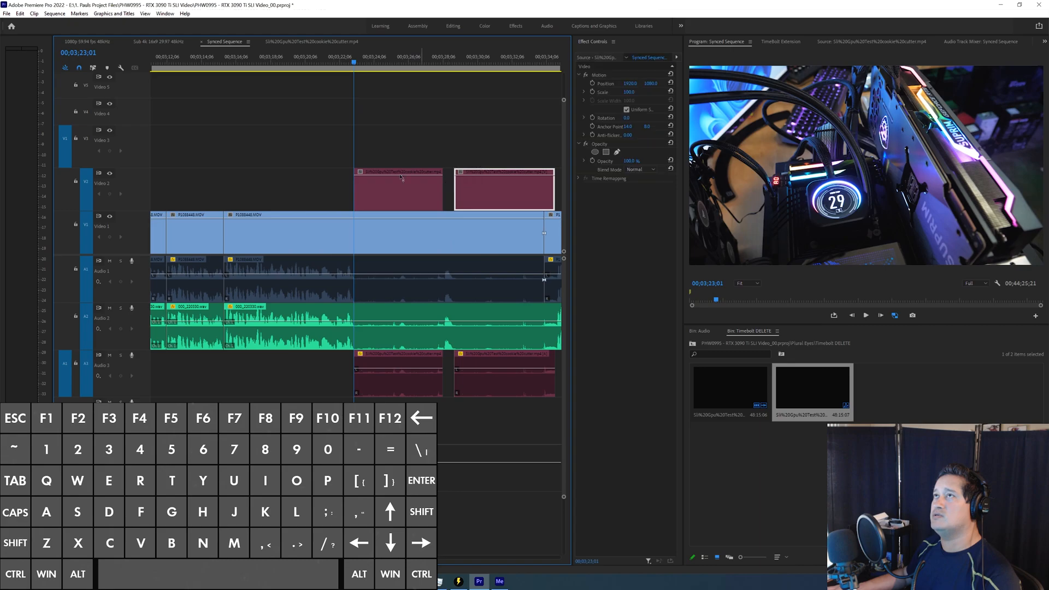
{"action": "left_click_drag", "start_coordinate": [407, 128], "coordinate": [458, 185]}
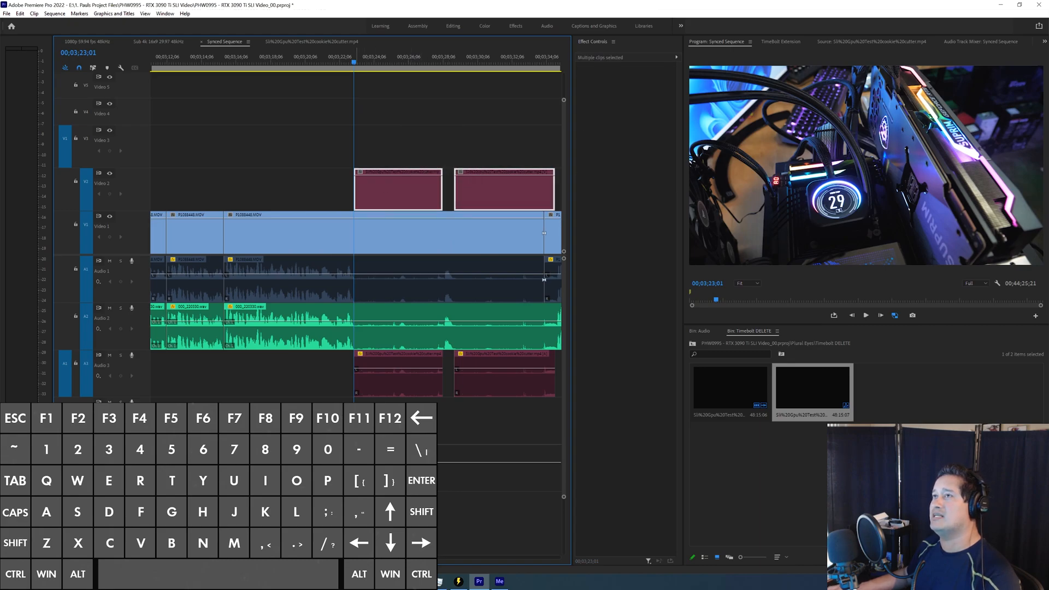
{"action": "left_click", "coordinate": [337, 154]}
{"action": "key", "text": "s"}
{"action": "key", "text": "d"}
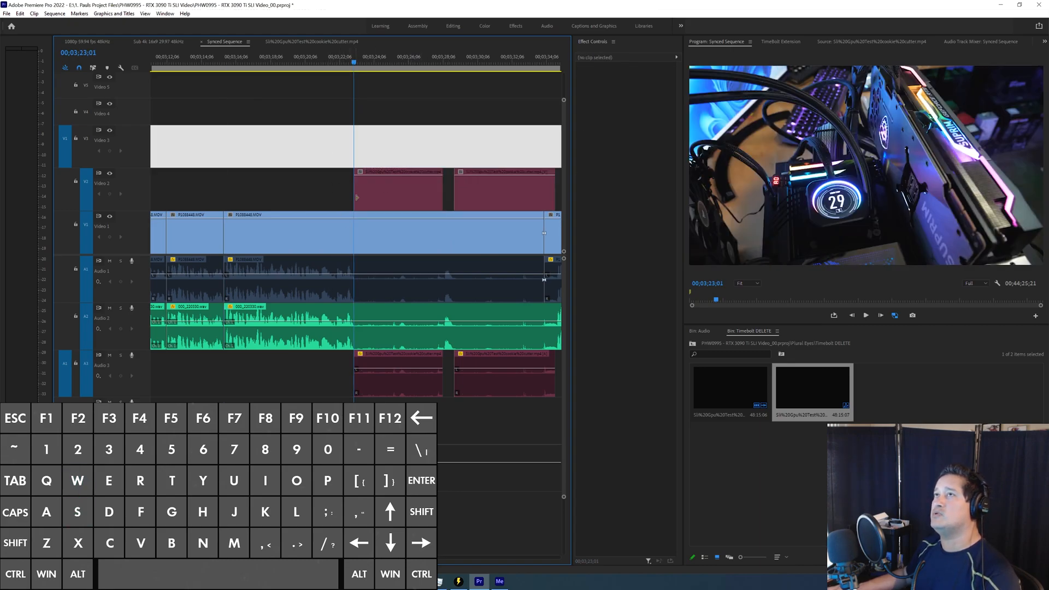
{"action": "left_click", "coordinate": [391, 202]}
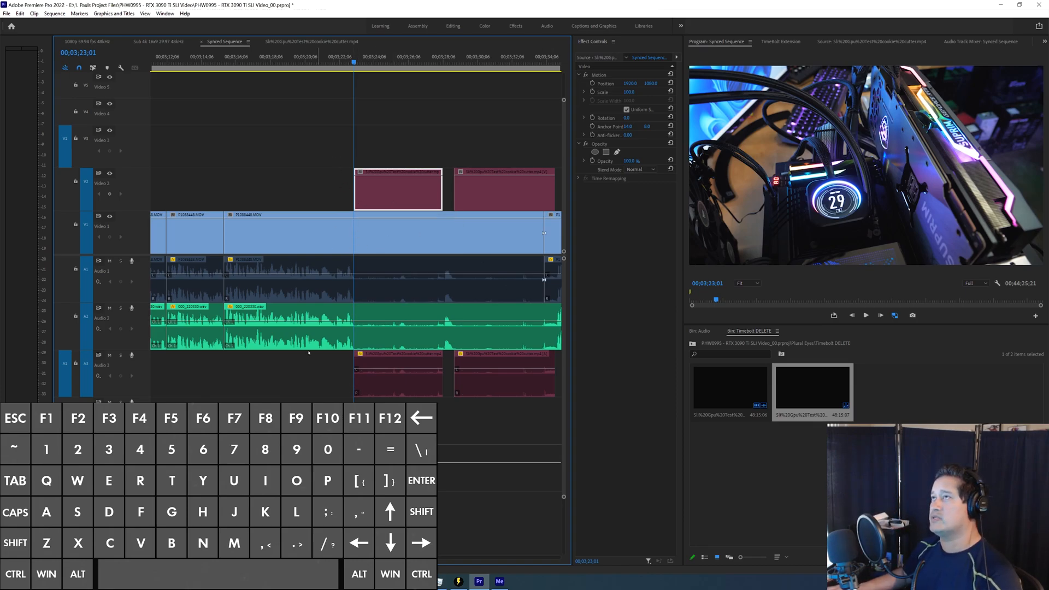
{"action": "left_click", "coordinate": [313, 186]}
Step: Cut the tracks at 00;03;23;01 and at the second silence clip's end, and ripple delete everything between the cuts
{"action": "key", "text": "ctrl+k"}
{"action": "key", "text": "minus"}
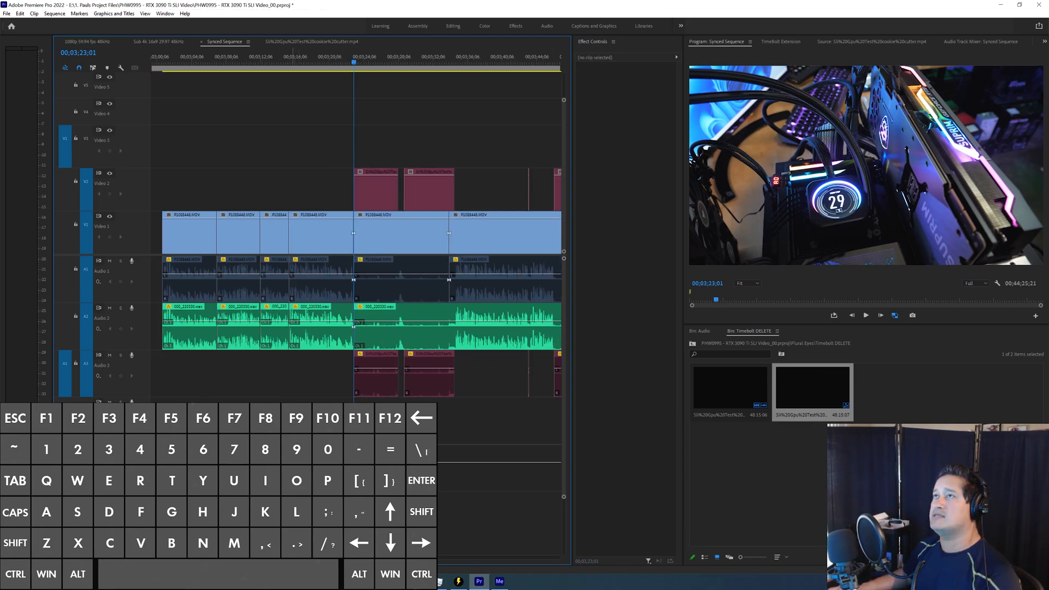
{"action": "key", "text": "w"}
{"action": "key", "text": "w"}
{"action": "key", "text": "w"}
{"action": "key", "text": "w"}
{"action": "key", "text": "equal"}
{"action": "key", "text": "ctrl+k"}
{"action": "key", "text": "minus"}
{"action": "left_click_drag", "start_coordinate": [267, 129], "coordinate": [353, 410]}
{"action": "key", "text": "shift+Delete"}
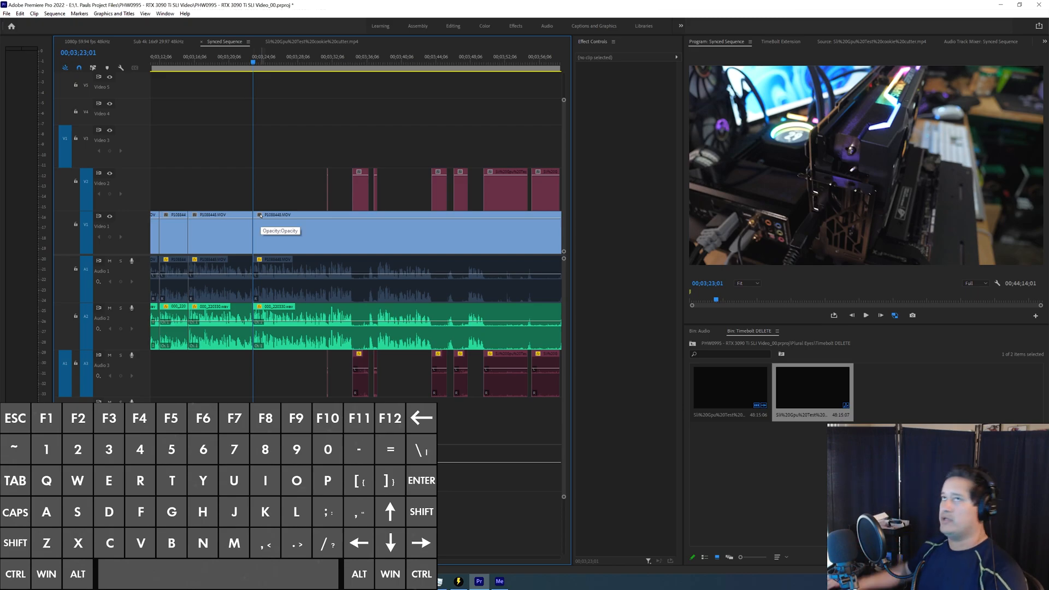
Step: Cut out the very short silent section at 00;03;31;18 across the video and audio tracks
{"action": "key", "text": "Down"}
{"action": "key", "text": "="}
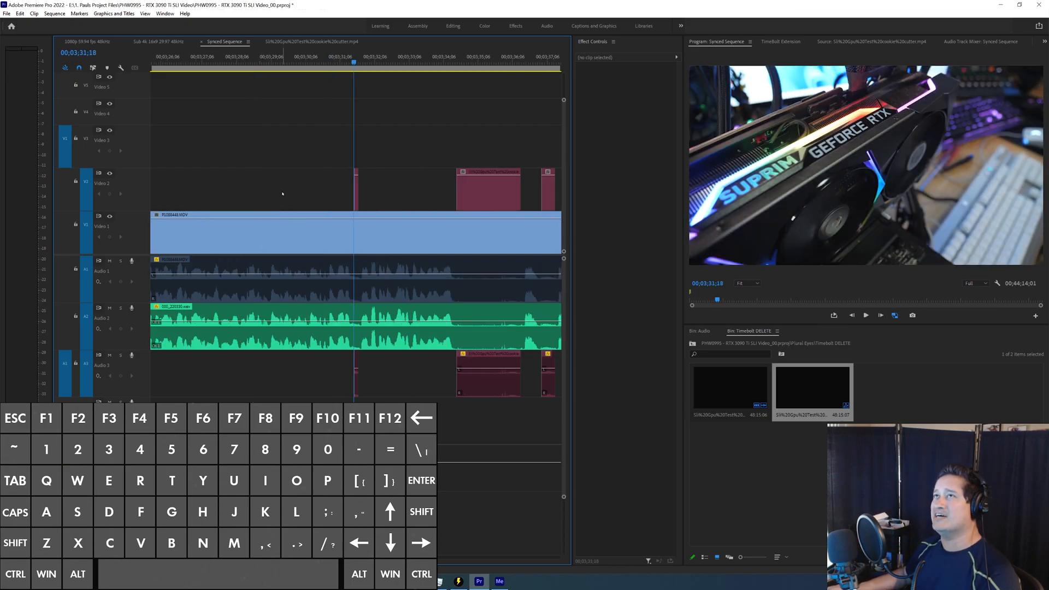
{"action": "key", "text": "ctrl+k"}
{"action": "key", "text": "w"}
{"action": "key", "text": "q"}
{"action": "key", "text": "-"}
Step: Cut around the two silence clips starting at 00;03;34;13, and ripple delete them with the footage beneath and between
{"action": "key", "text": "w"}
{"action": "key", "text": "ctrl+k"}
{"action": "key", "text": "w"}
{"action": "key", "text": "w"}
{"action": "key", "text": "w"}
{"action": "key", "text": "ctrl+k"}
{"action": "left_click_drag", "start_coordinate": [419, 143], "coordinate": [449, 403]}
{"action": "key", "text": "shift+Delete"}
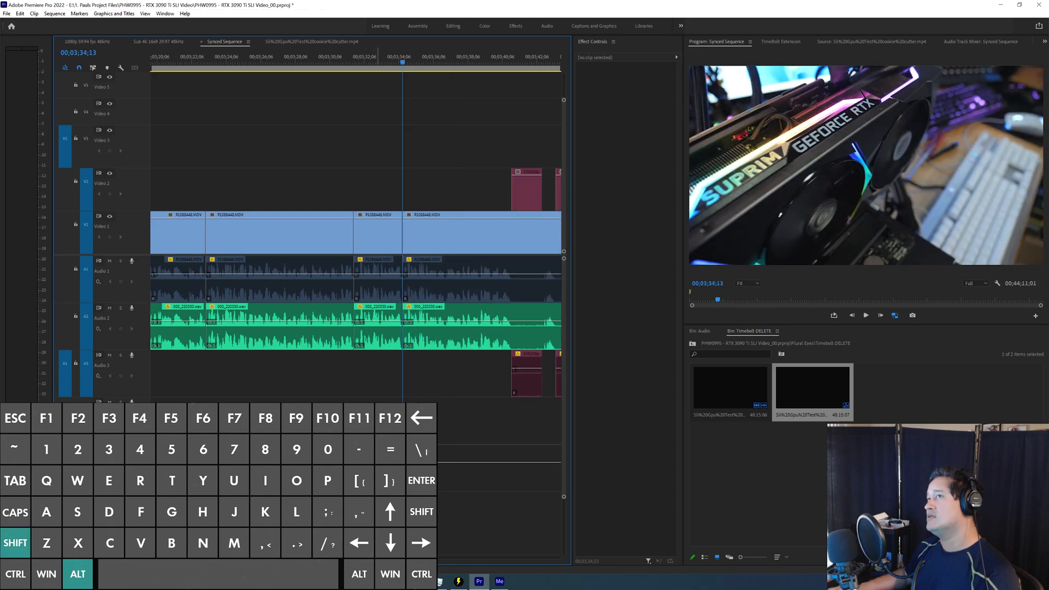
Step: Play the trimmed footage across the new joins and check the sound between the next two silence clips at 00;03;42;29
{"action": "key", "text": "space"}
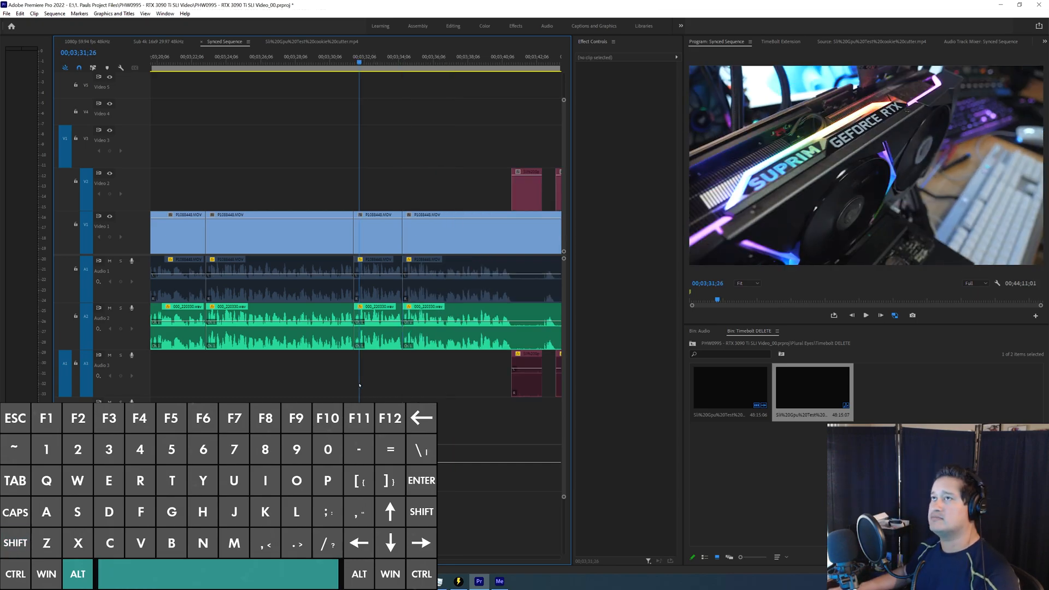
{"action": "key", "text": "minus"}
{"action": "key", "text": "minus"}
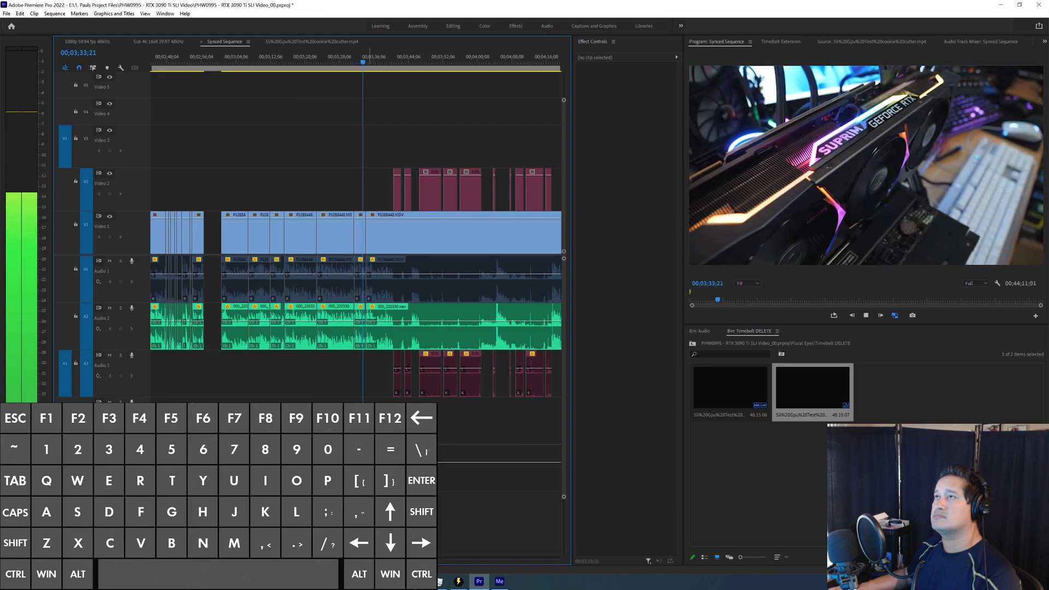
{"action": "key", "text": "space"}
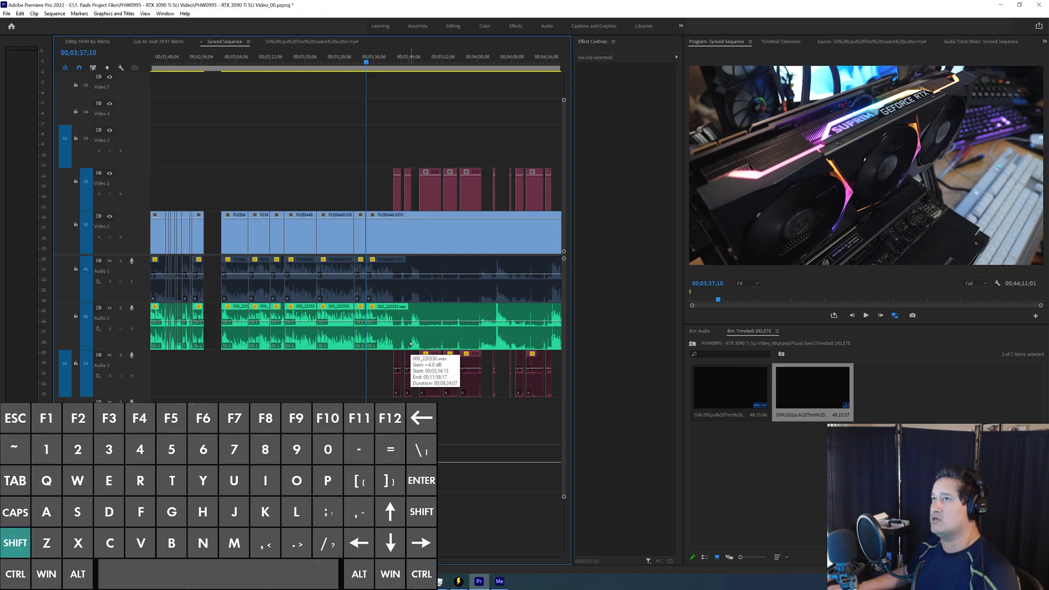
{"action": "key", "text": "space"}
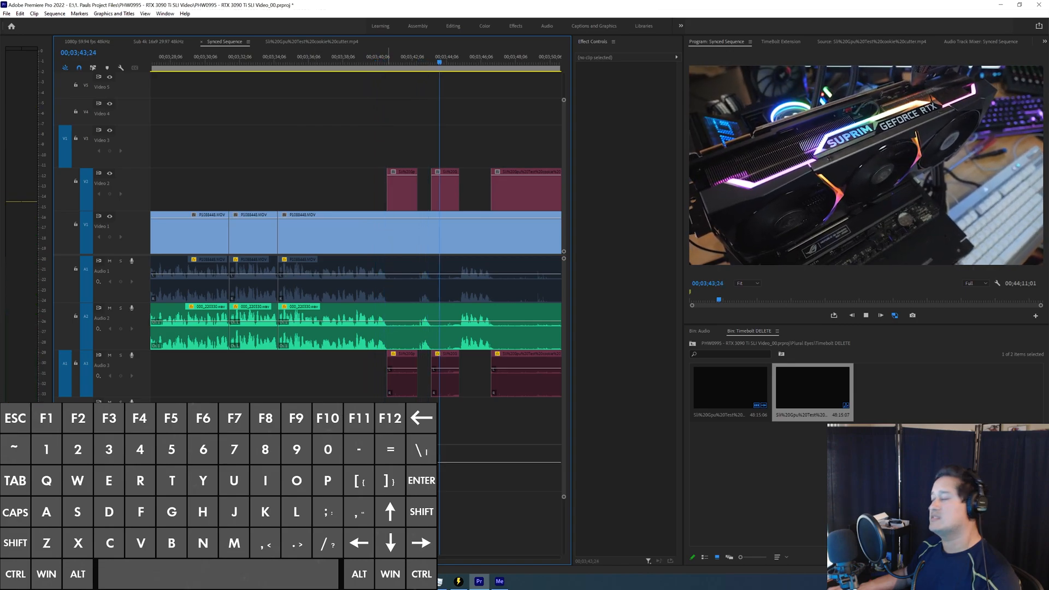
{"action": "key", "text": "space"}
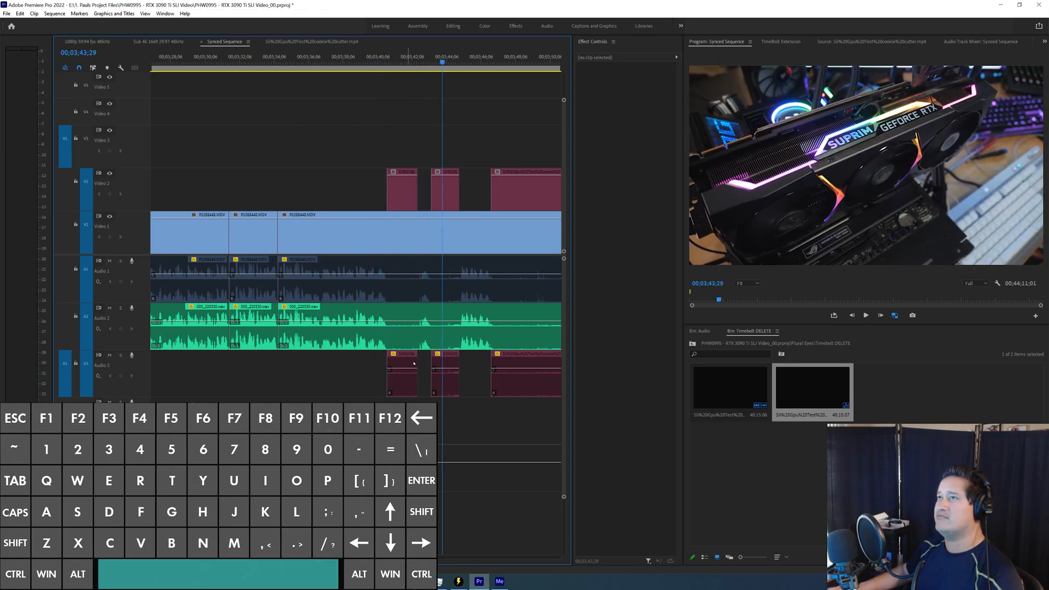
{"action": "left_click", "coordinate": [426, 354]}
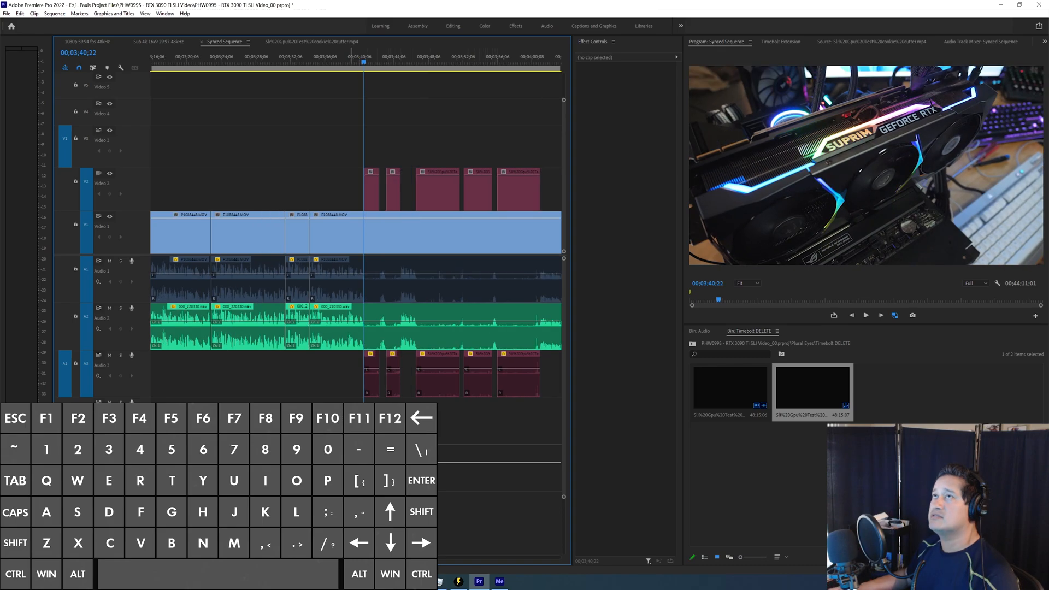
Step: Cut the tracks at 00;03;40;22 and 00;04;01;06, and ripple delete the footage between with its five silence clips
{"action": "key", "text": "ctrl+k"}
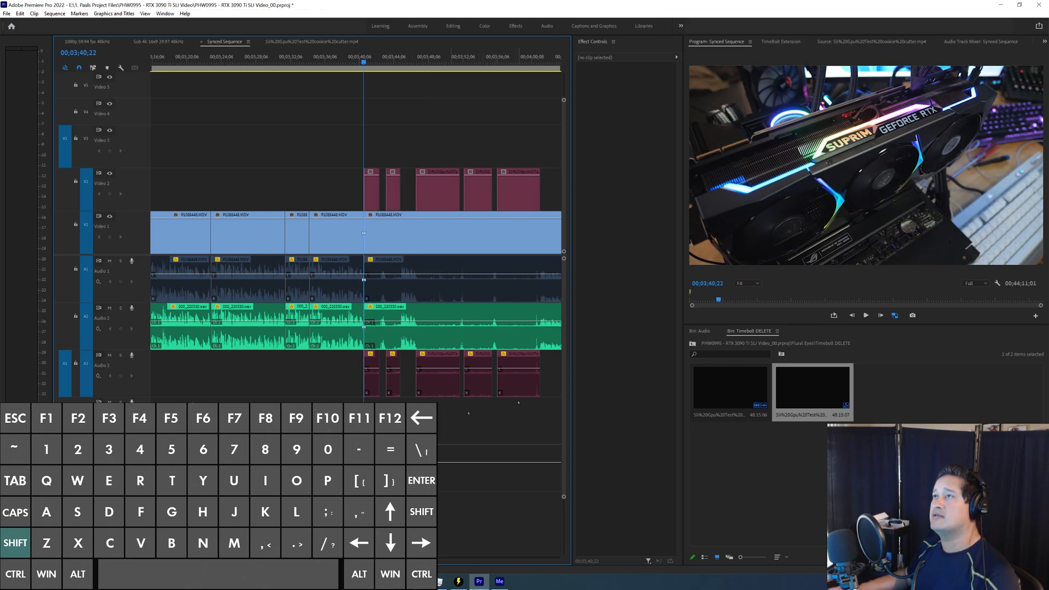
{"action": "left_click", "coordinate": [519, 404], "text": "shift"}
{"action": "key", "text": "w"}
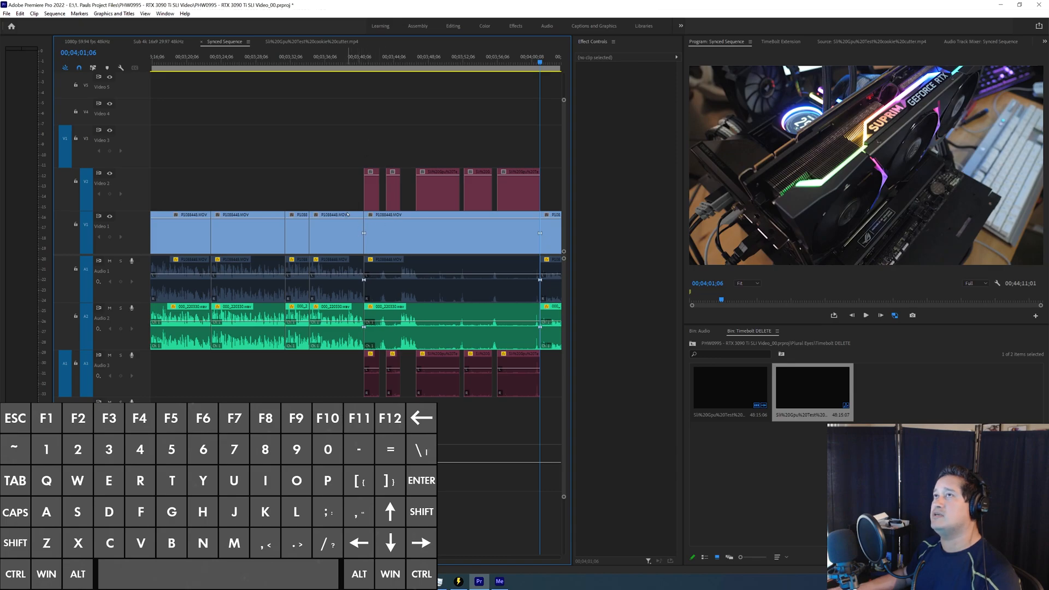
{"action": "key", "text": "shift+space"}
{"action": "key", "text": "d"}
{"action": "key", "text": "shift+space"}
{"action": "key", "text": "s"}
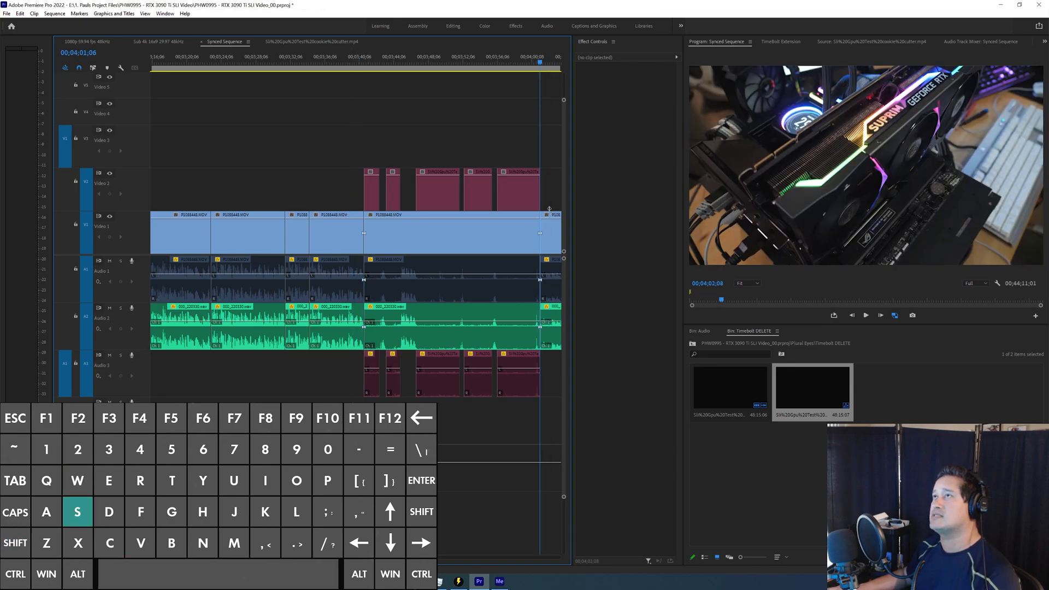
{"action": "key", "text": "shift+space"}
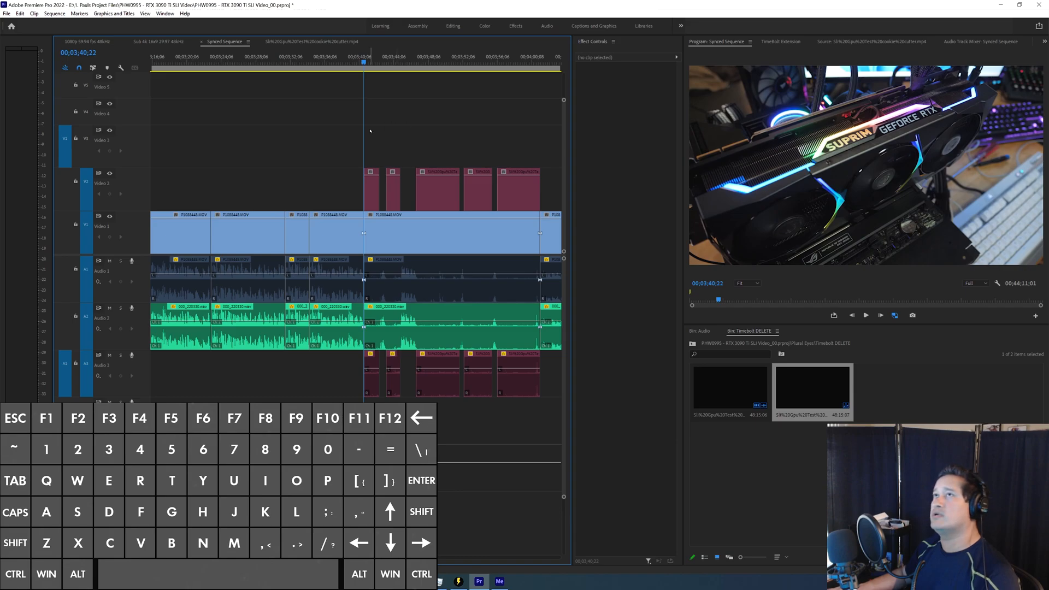
{"action": "left_click_drag", "start_coordinate": [373, 166], "coordinate": [509, 430]}
{"action": "key", "text": "shift+Delete"}
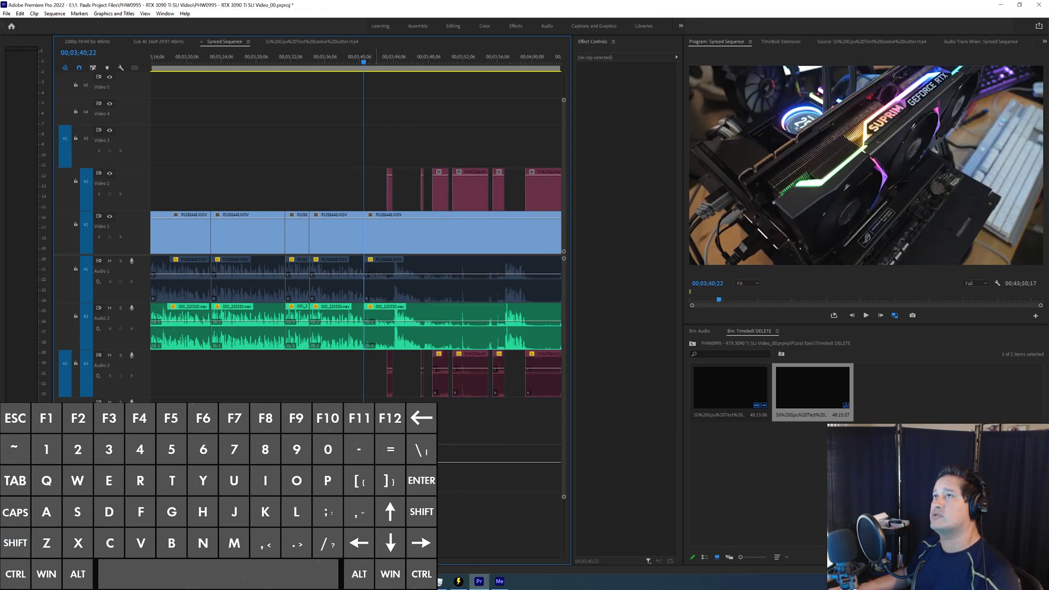
Step: Play the sequence from the new join at 00;03;40;22 to the next silence clip
{"action": "key", "text": "space"}
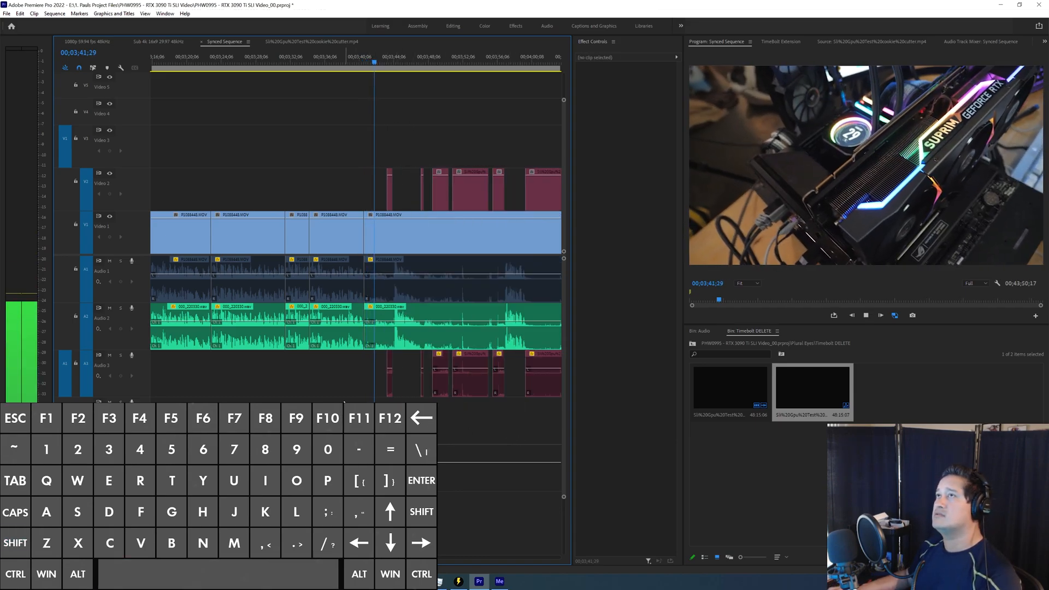
{"action": "key", "text": "minus"}
{"action": "key", "text": "space"}
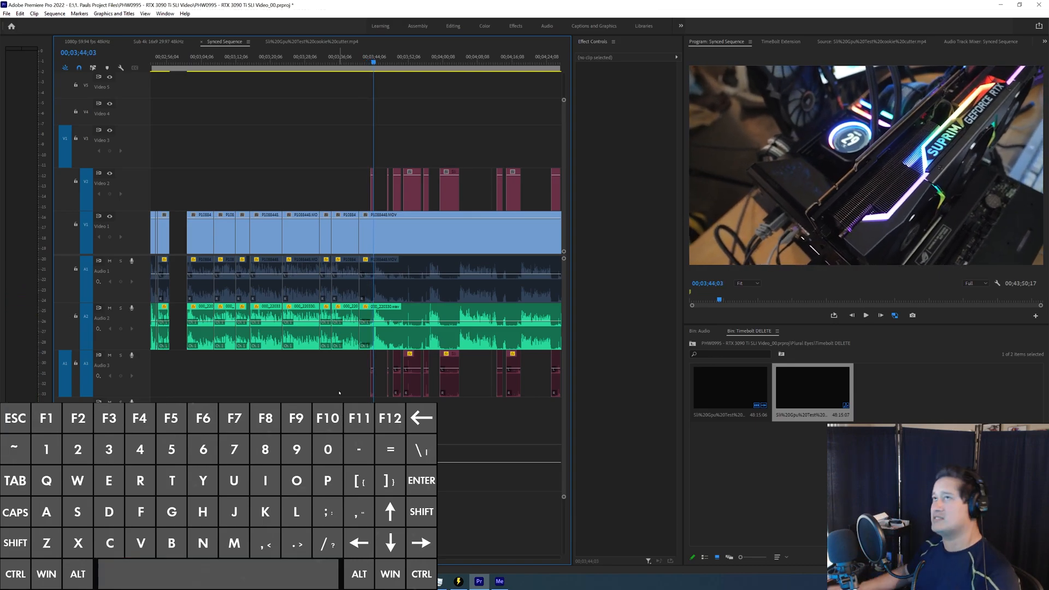
Step: Play the sequence from 00;03;44;03 across the following silence clips to about 00;04;05;08 and check where usable footage resumes
{"action": "key", "text": "space"}
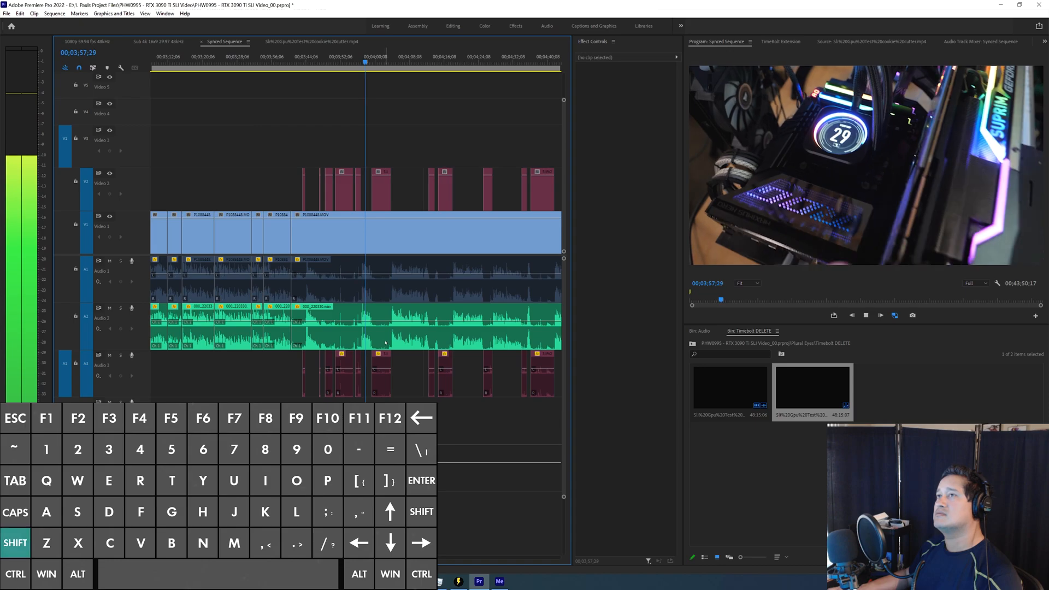
{"action": "key", "text": "space"}
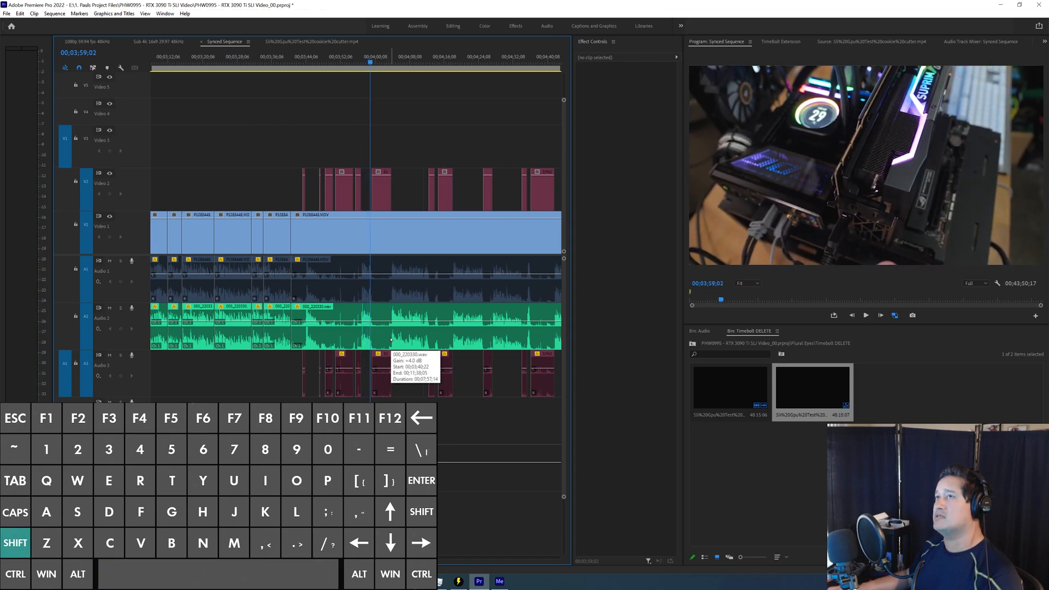
{"action": "key", "text": "shift+space"}
{"action": "key", "text": "w"}
{"action": "key", "text": "space"}
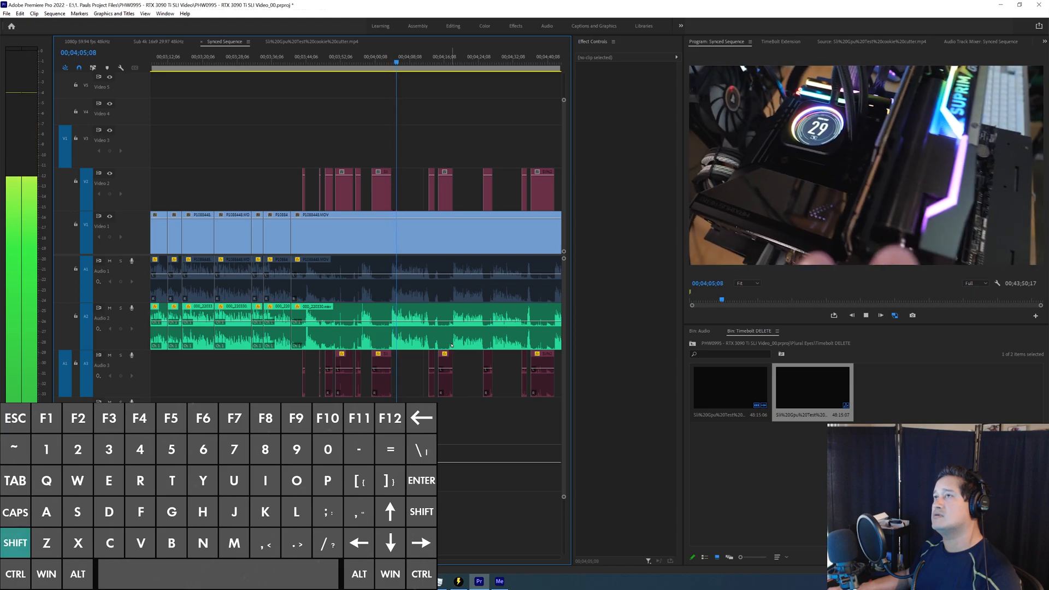
{"action": "key", "text": "shift+space"}
{"action": "key", "text": "shift+space"}
Step: Cut the tracks at 00;04;04;02 and ripple delete the footage back to the join at 00;03;40;22 with its silence clips
{"action": "key", "text": "w"}
{"action": "key", "text": "ctrl+k"}
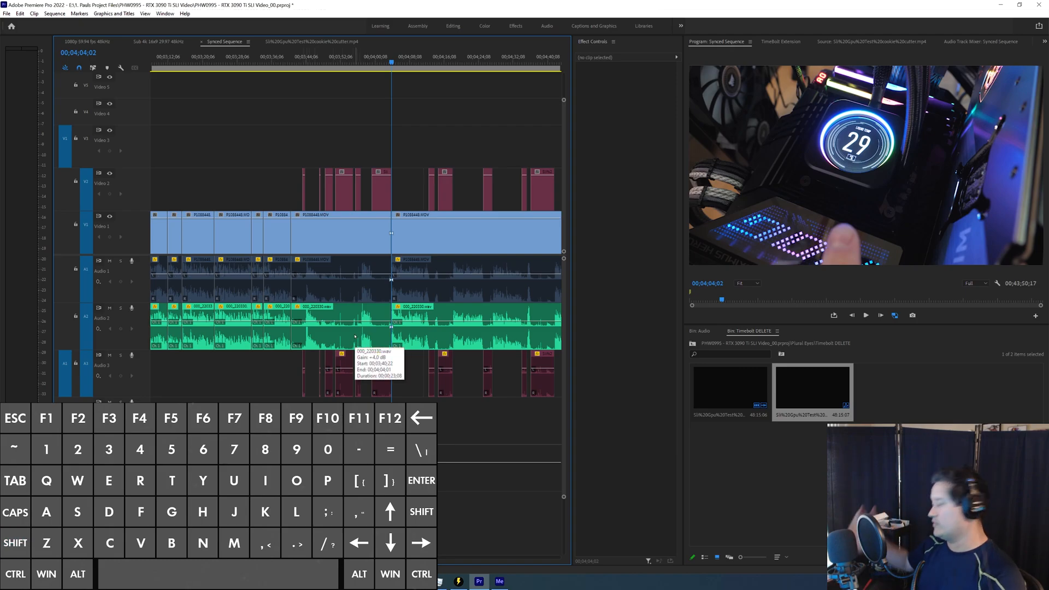
{"action": "scroll", "coordinate": [353, 314], "scroll_direction": "up", "scroll_amount": 2}
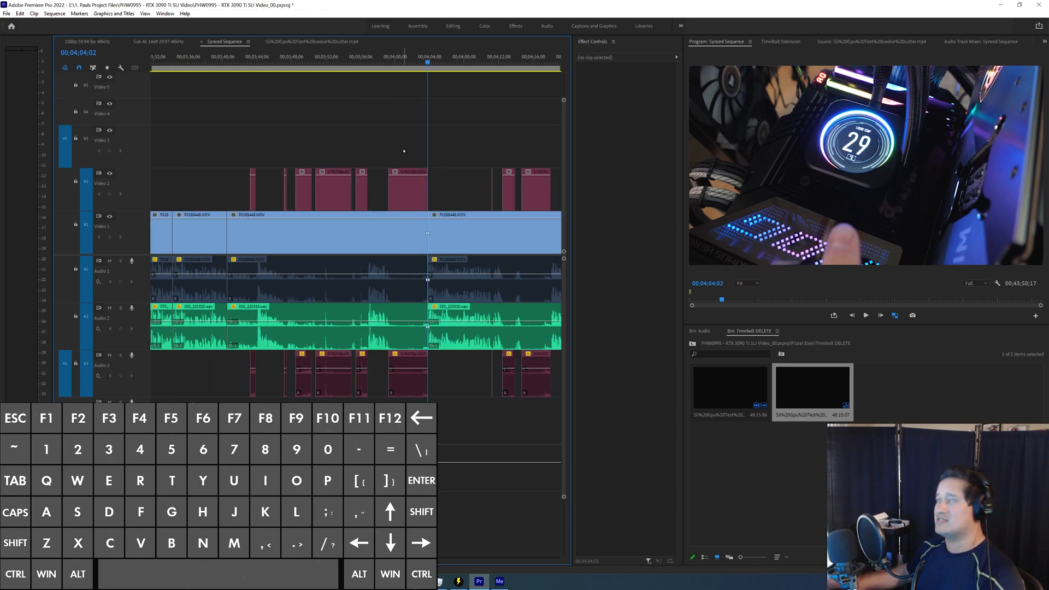
{"action": "left_click_drag", "start_coordinate": [404, 151], "coordinate": [252, 409]}
{"action": "key", "text": "shift+Delete"}
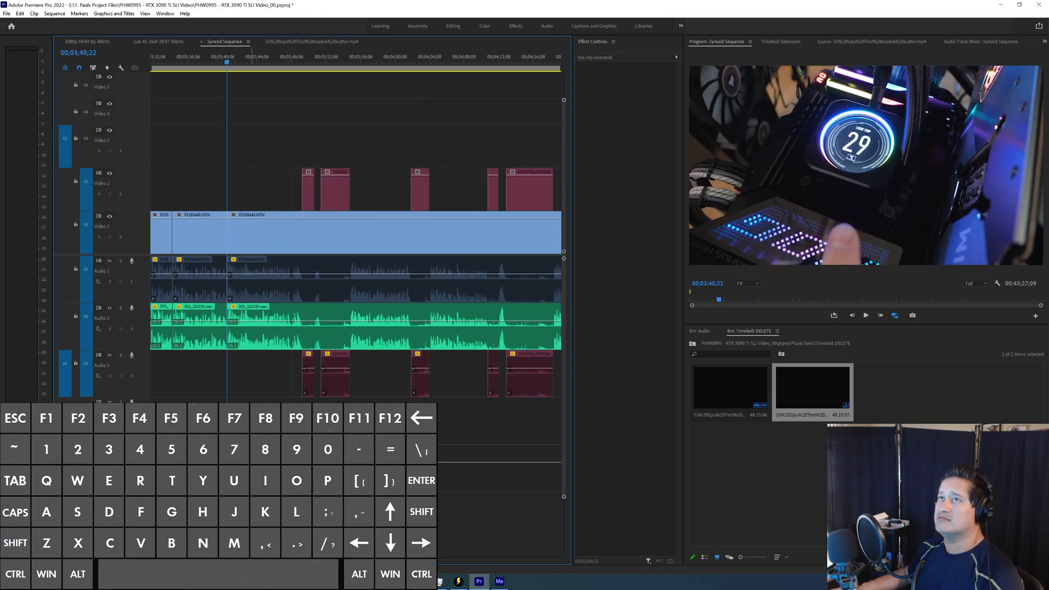